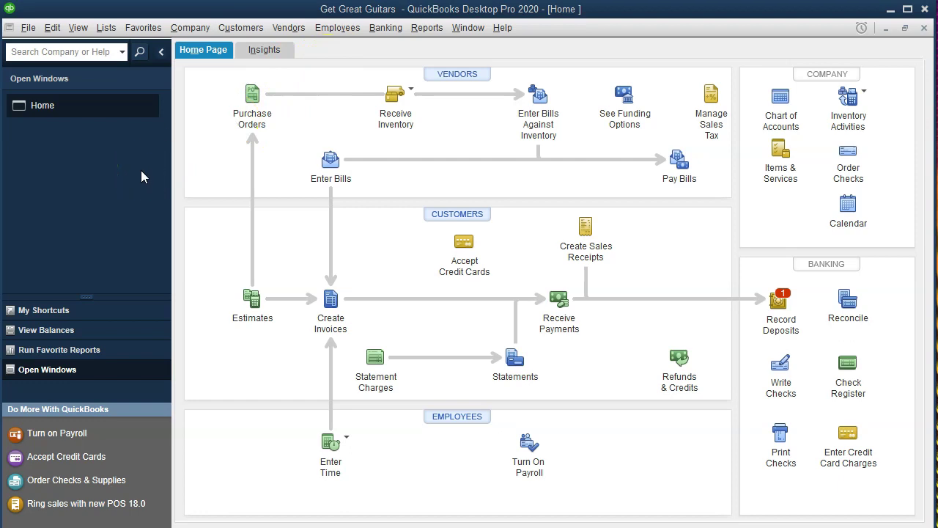
pyautogui.click(78, 28)
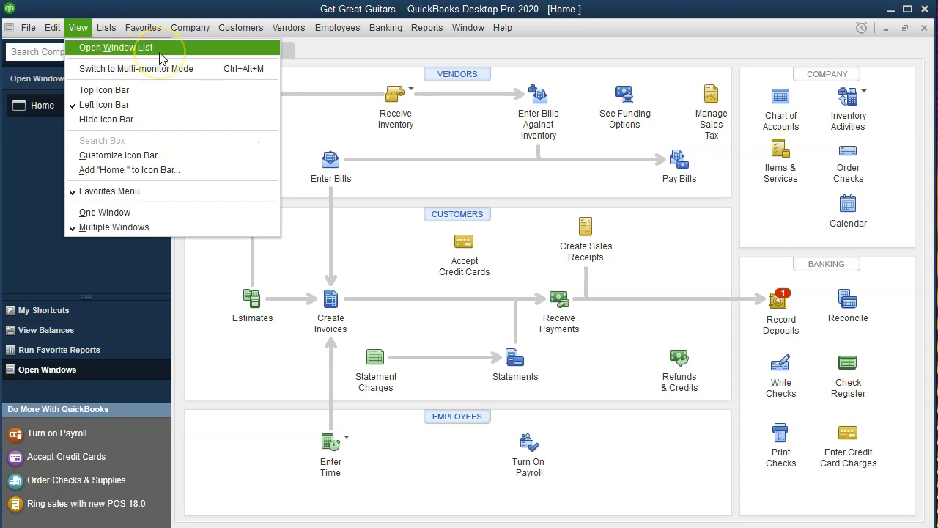
pyautogui.click(20, 163)
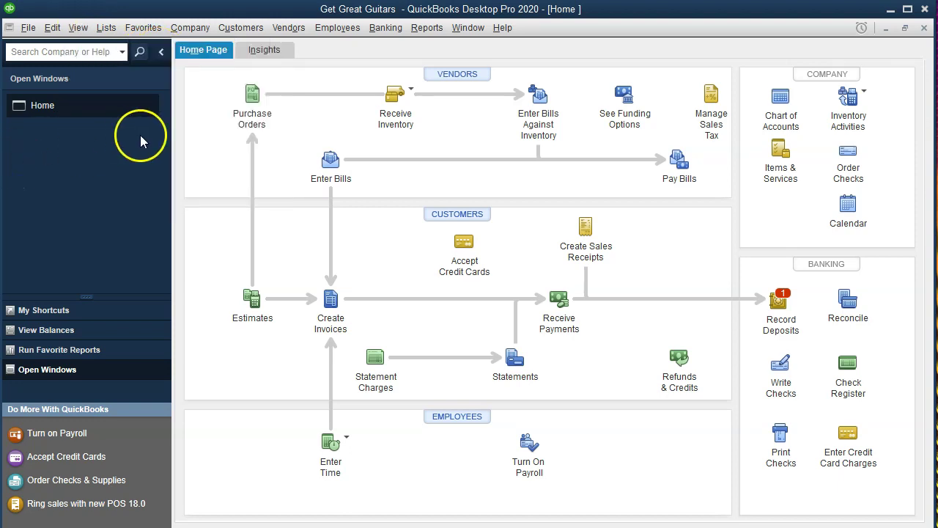
# - Open the Balance Sheet Standard report from the company and financial reports
pyautogui.click(425, 37)
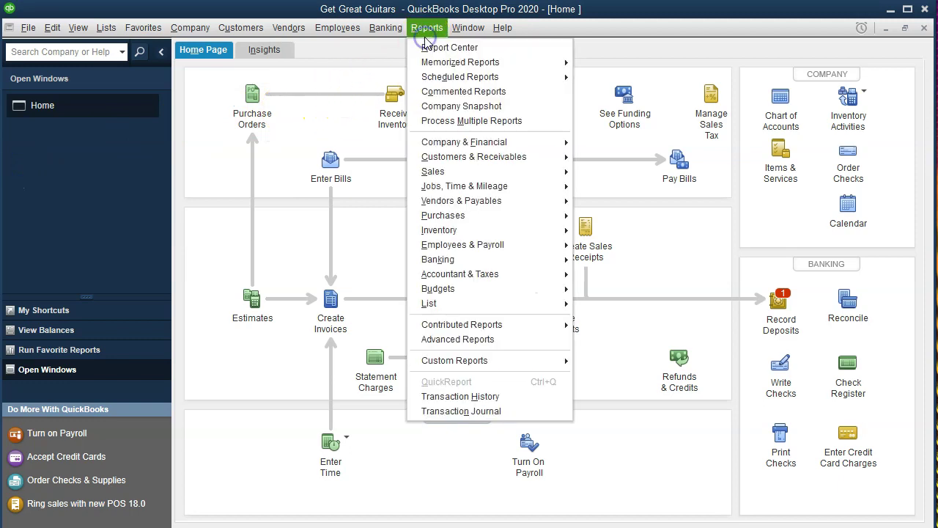
pyautogui.moveTo(518, 146)
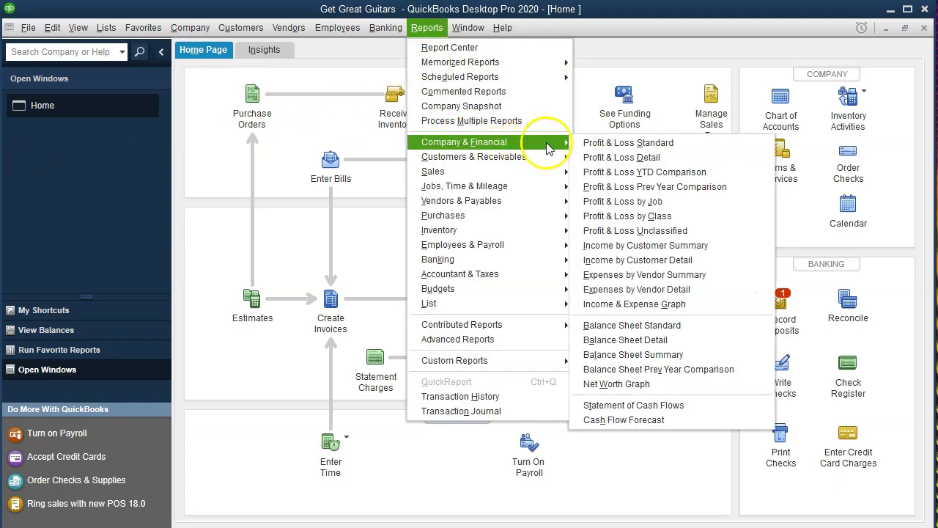
pyautogui.click(694, 327)
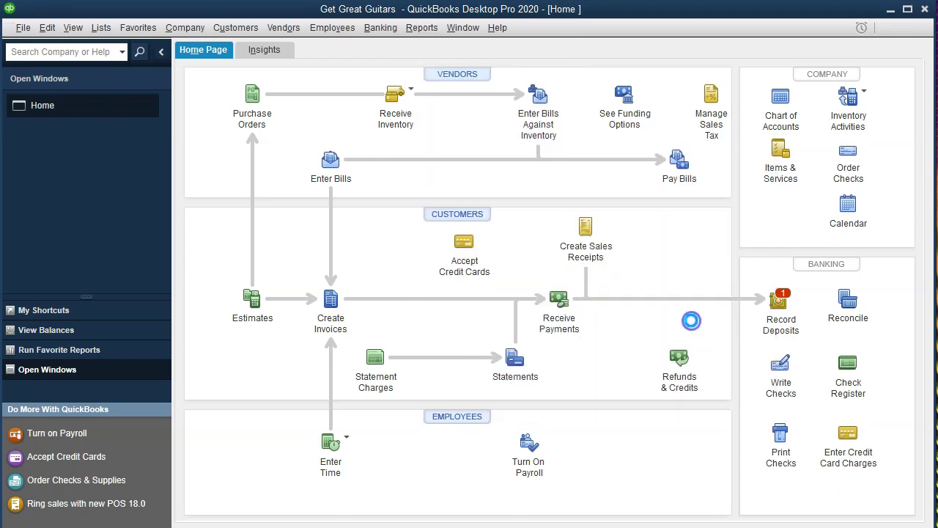
# - Customize the Balance Sheet report to a date range from 01/01/2020 to 02/29/2020
pyautogui.click(322, 128)
pyautogui.click(249, 49)
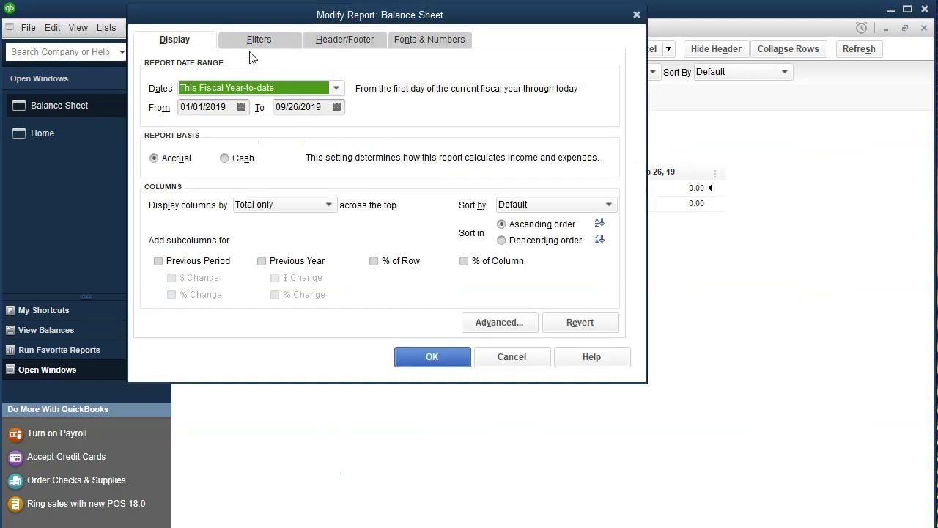
pyautogui.press('Tab')
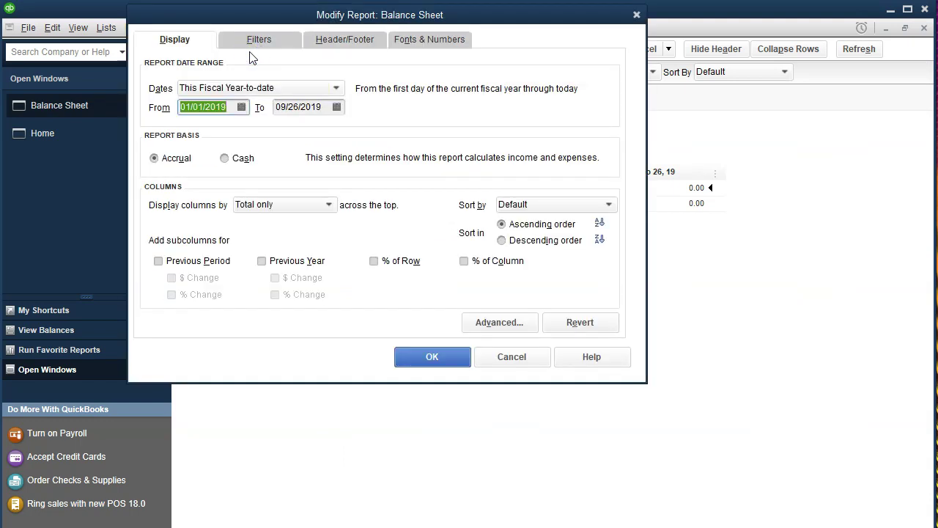
pyautogui.write('01/01/2020')
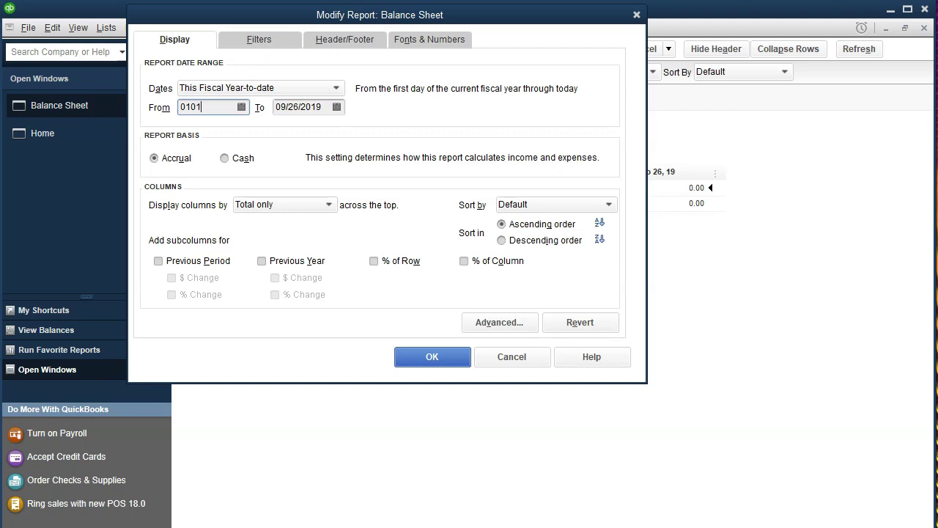
pyautogui.press('Tab')
pyautogui.write('0228')
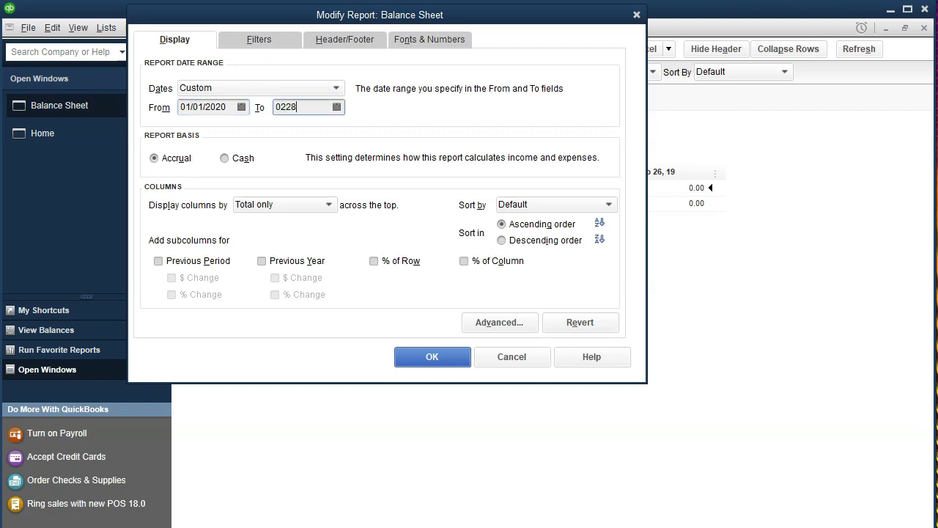
pyautogui.press('BackSpace')
pyautogui.write('92020')
pyautogui.press('Tab')
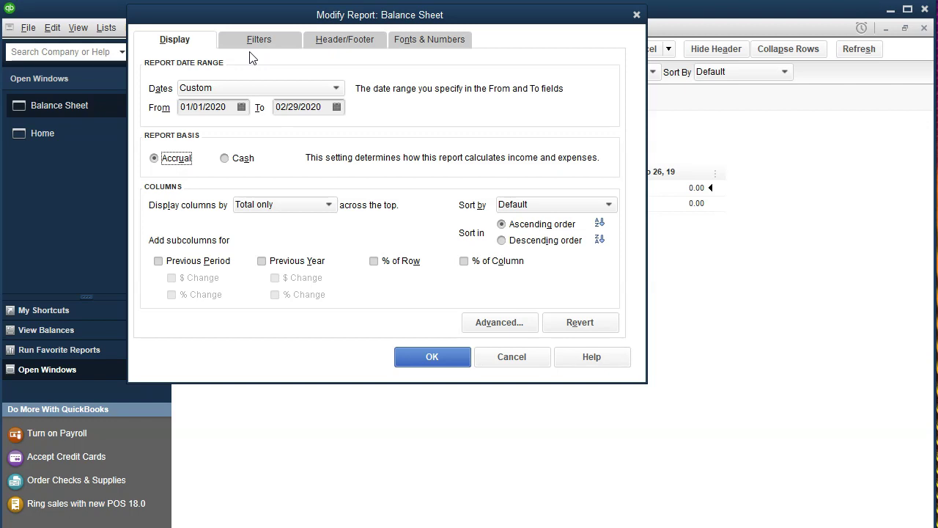
pyautogui.click(432, 367)
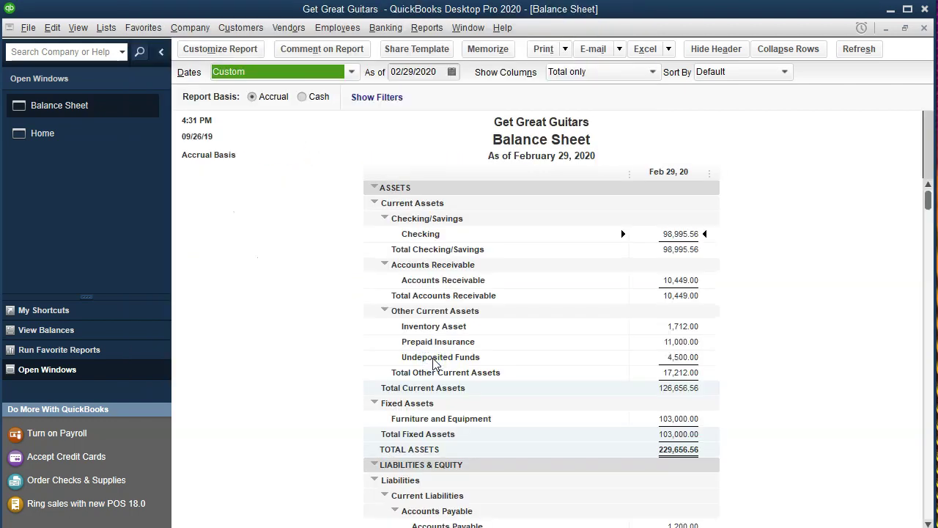
# - Open the Profit & Loss Standard report from the company and financial reports
pyautogui.click(447, 184)
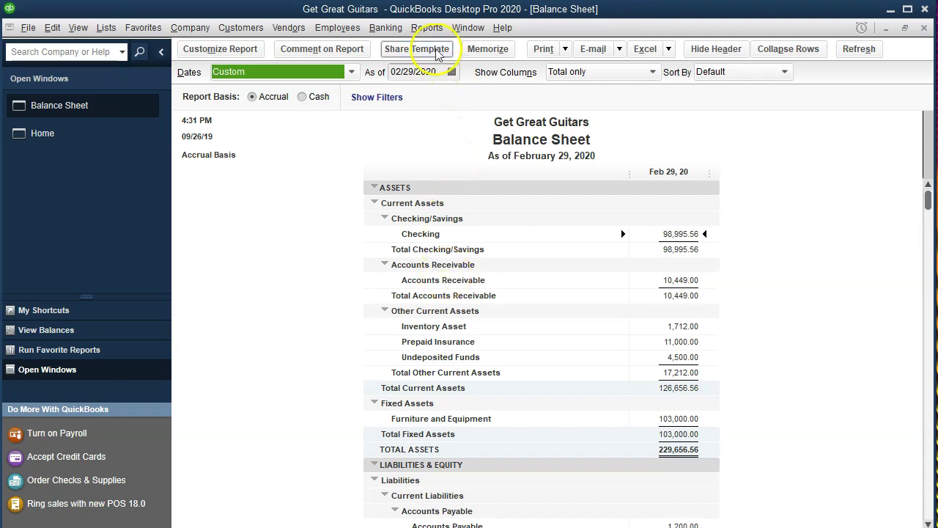
pyautogui.click(427, 28)
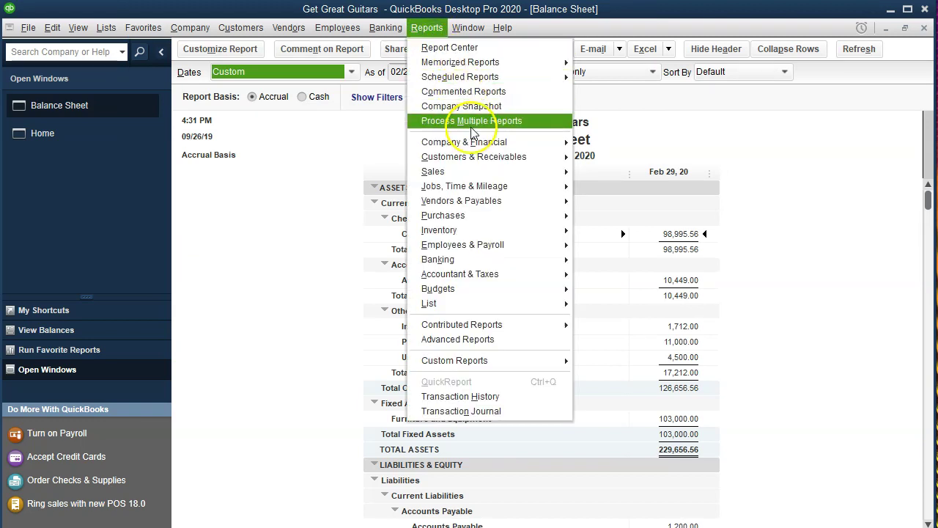
pyautogui.moveTo(484, 141)
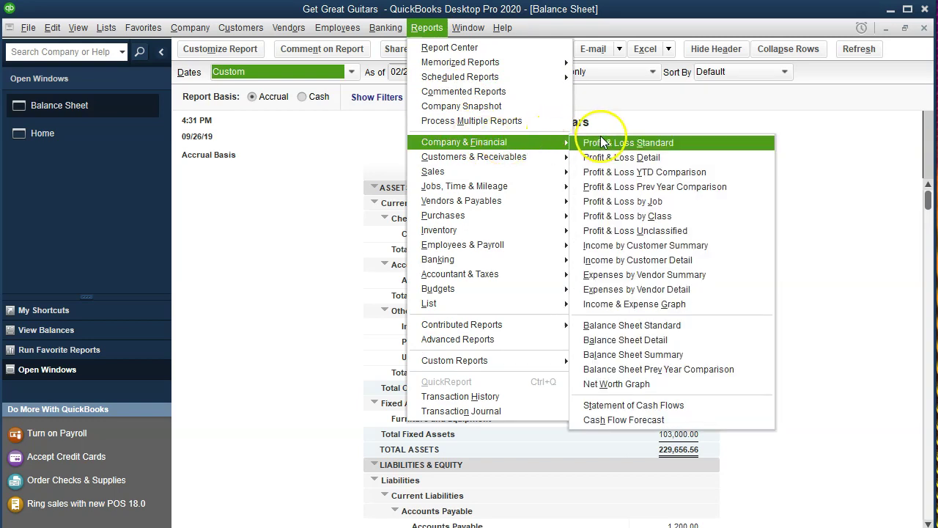
pyautogui.click(708, 142)
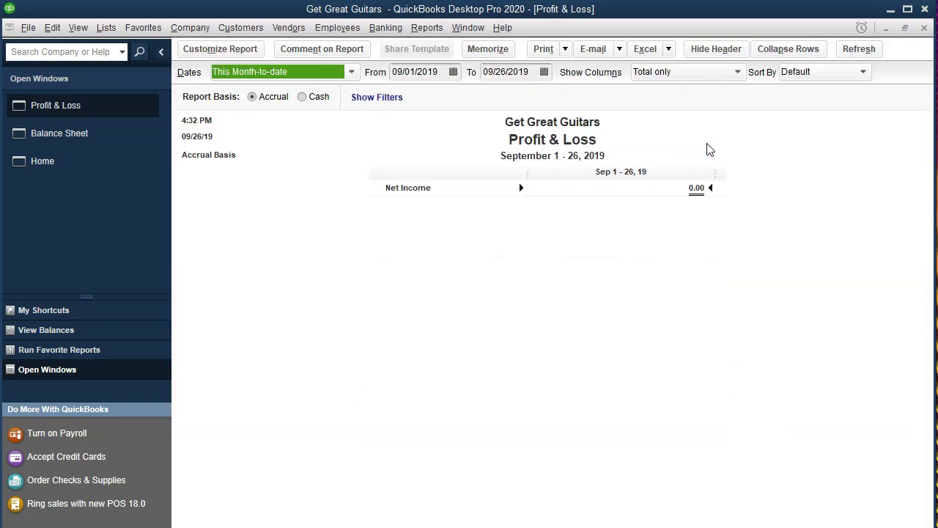
# - Set the Profit & Loss report's date range from 01/01/2020 to 12/31/2020
pyautogui.press('Tab')
pyautogui.write('010120')
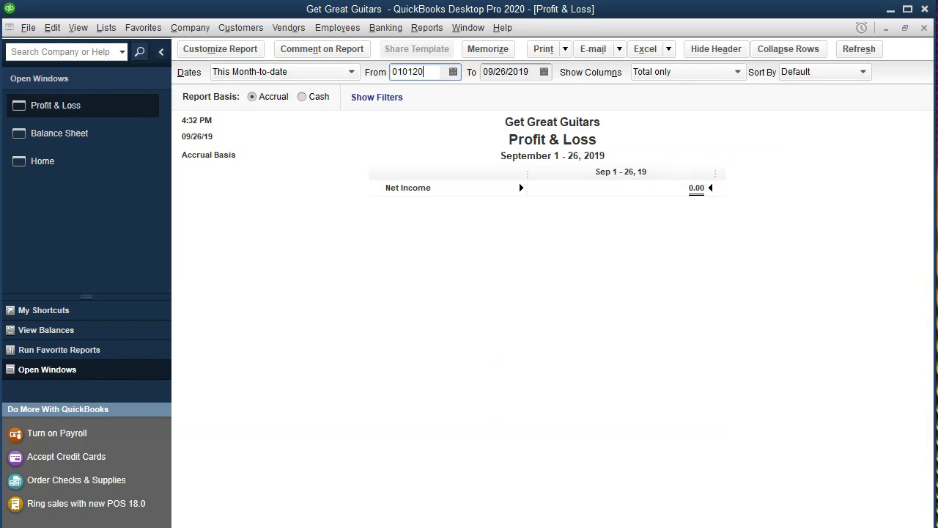
pyautogui.press('Tab')
pyautogui.write('1')
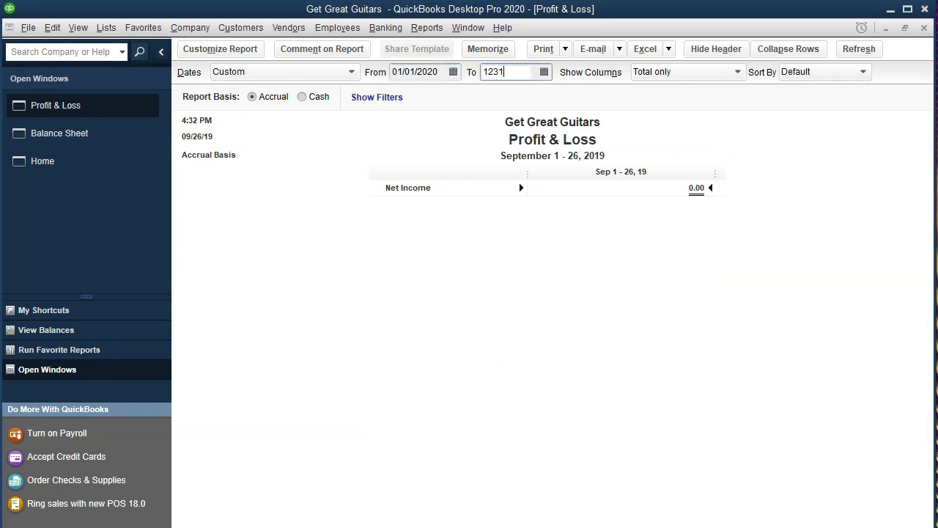
pyautogui.write('2/31/20')
pyautogui.press('Tab')
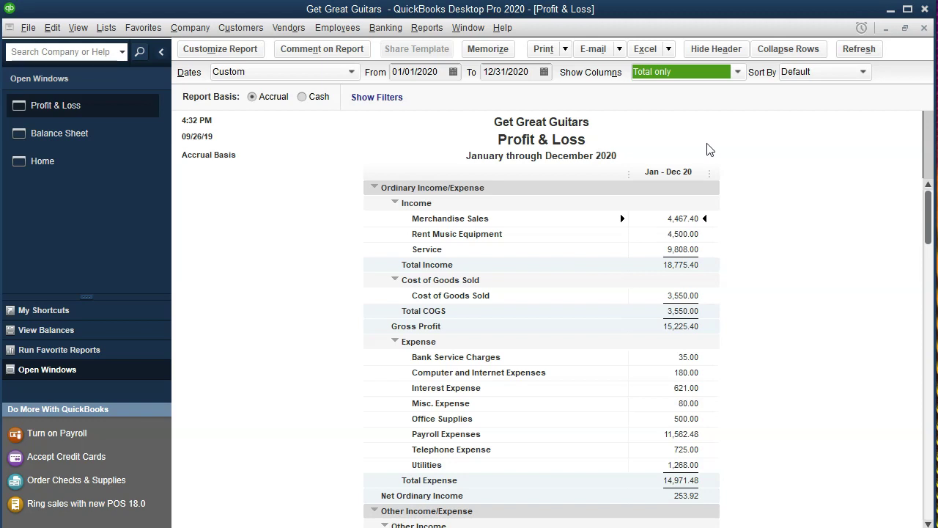
# - Set the Profit & Loss report's end date to 02/29/2020
pyautogui.click(513, 72)
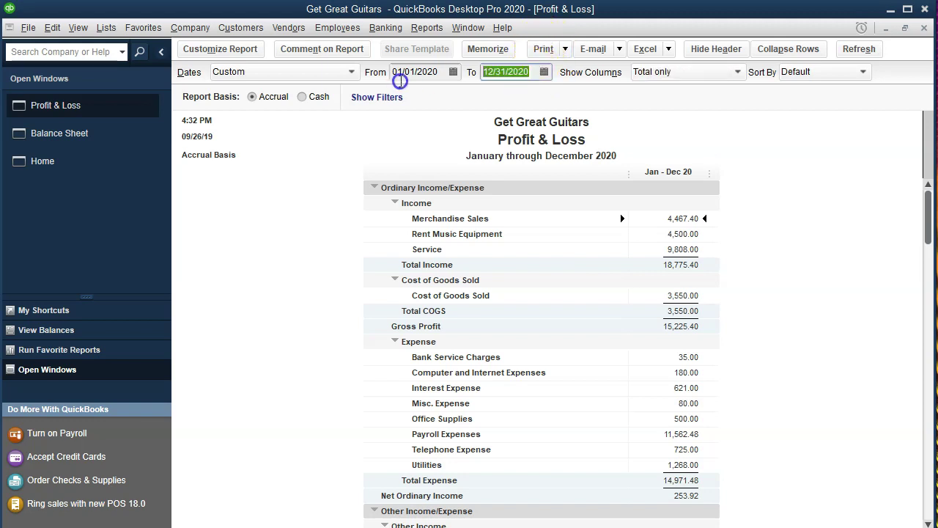
pyautogui.write('02')
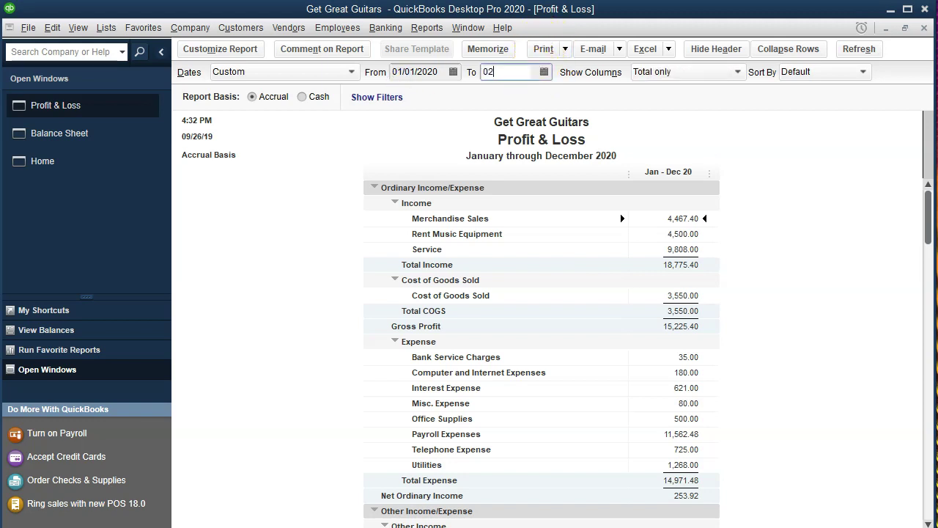
pyautogui.write('/29/20')
pyautogui.press('Tab')
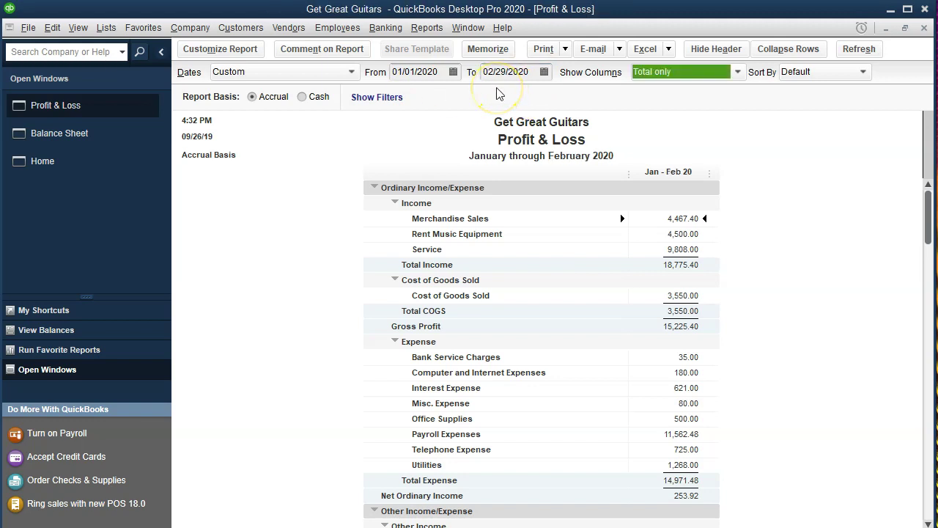
pyautogui.click(672, 221)
pyautogui.click(784, 233)
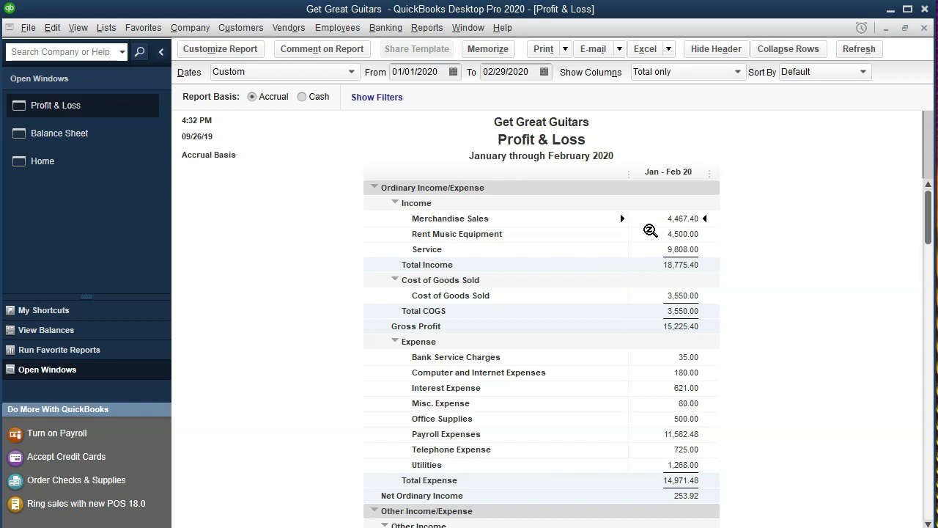
# - Start a new invoice from the home page and enter the customer's name
pyautogui.click(45, 162)
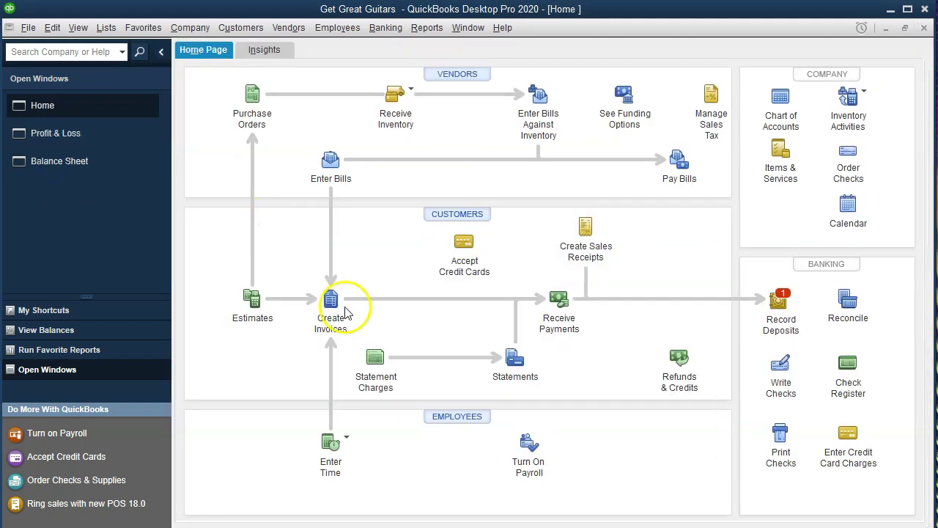
pyautogui.click(331, 305)
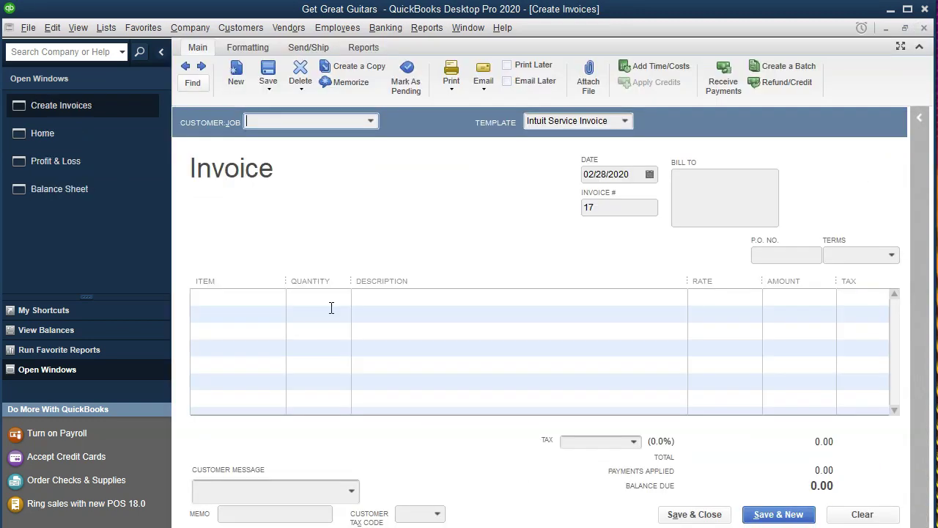
pyautogui.write('Sam The Guitar Man')
pyautogui.press('Tab')
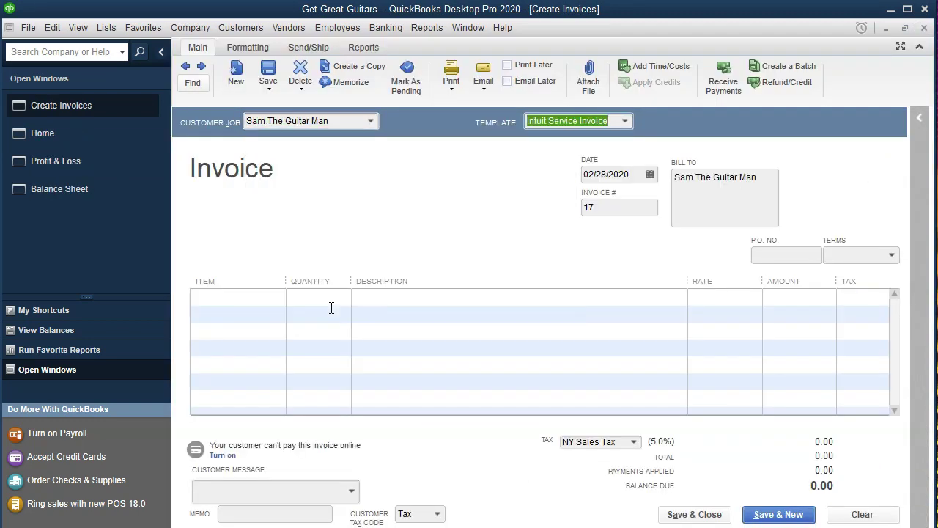
# - Set the invoice date to 03/02/2020 and go to the first item line, leaving P.O. number and terms blank
pyautogui.press('Tab')
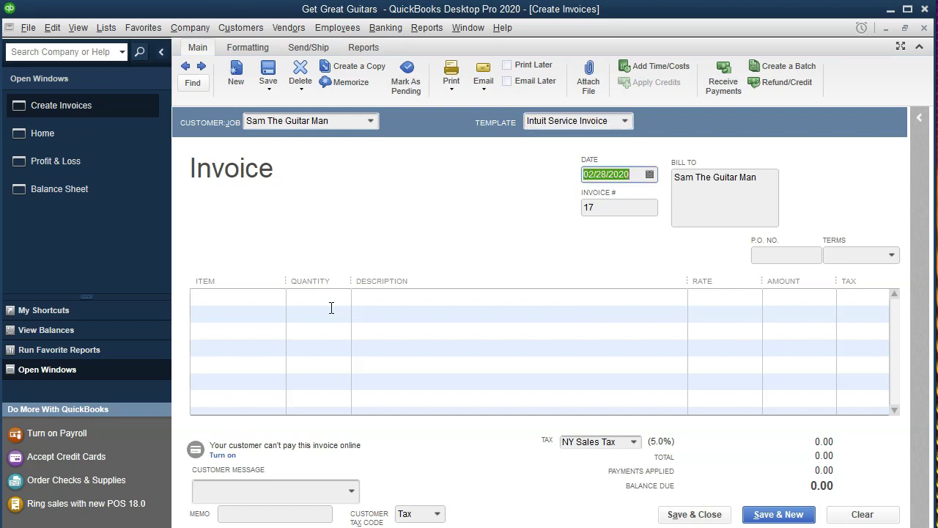
pyautogui.press('+')
pyautogui.press('+')
pyautogui.press('Tab')
pyautogui.press('Tab')
pyautogui.press('Tab')
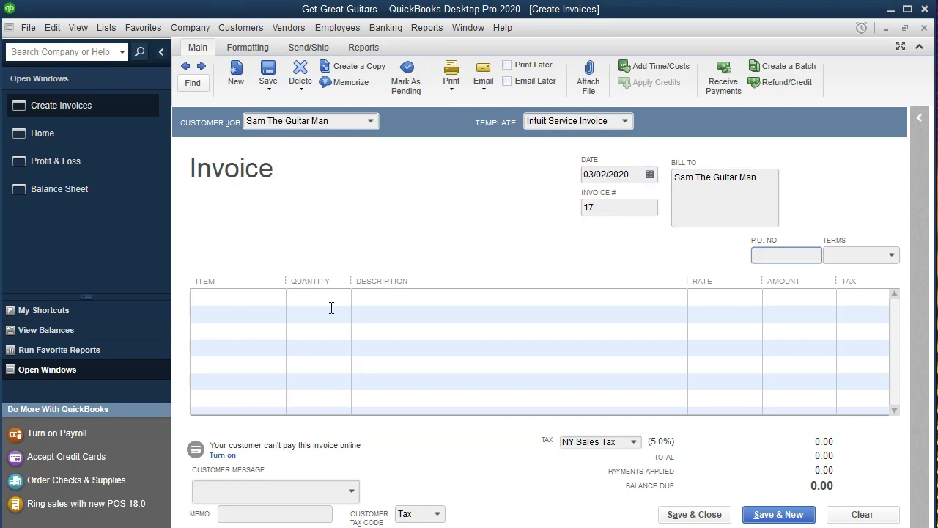
pyautogui.press('Tab')
pyautogui.press('Tab')
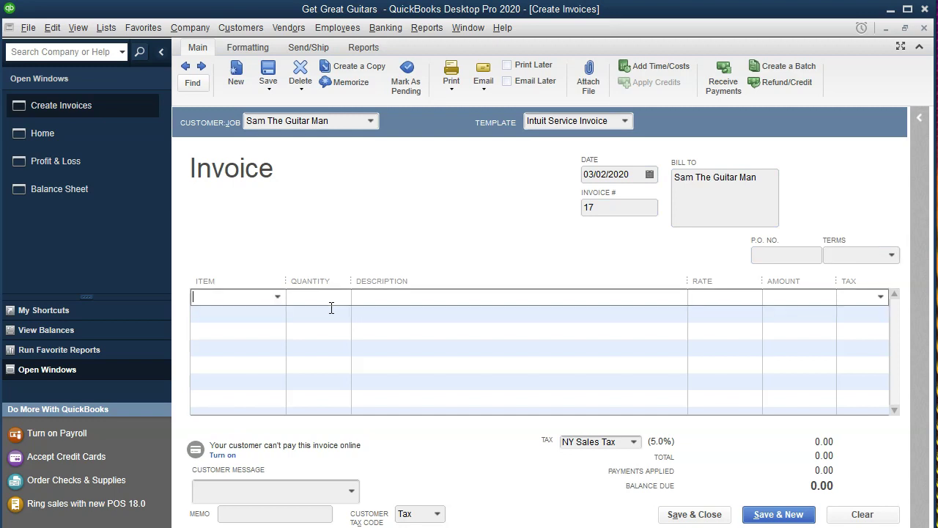
# - Add one ELP (Epiphone Les Paul) to the invoice, then save and close it
pyautogui.write('ELP')
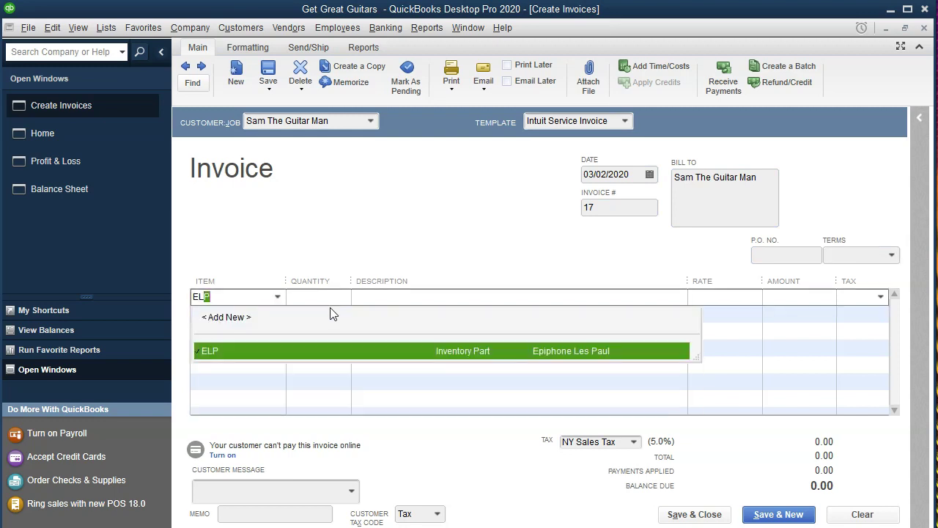
pyautogui.press('Tab')
pyautogui.write('1')
pyautogui.press('Tab')
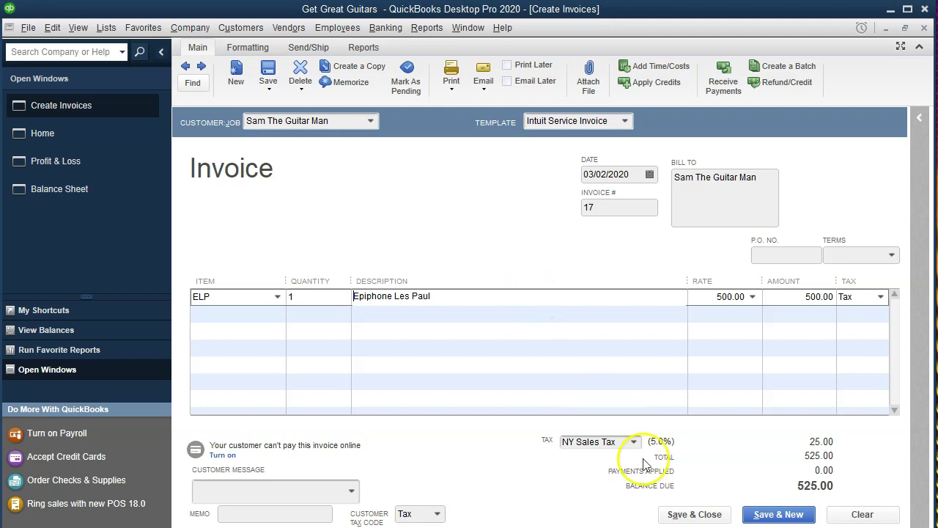
pyautogui.click(679, 513)
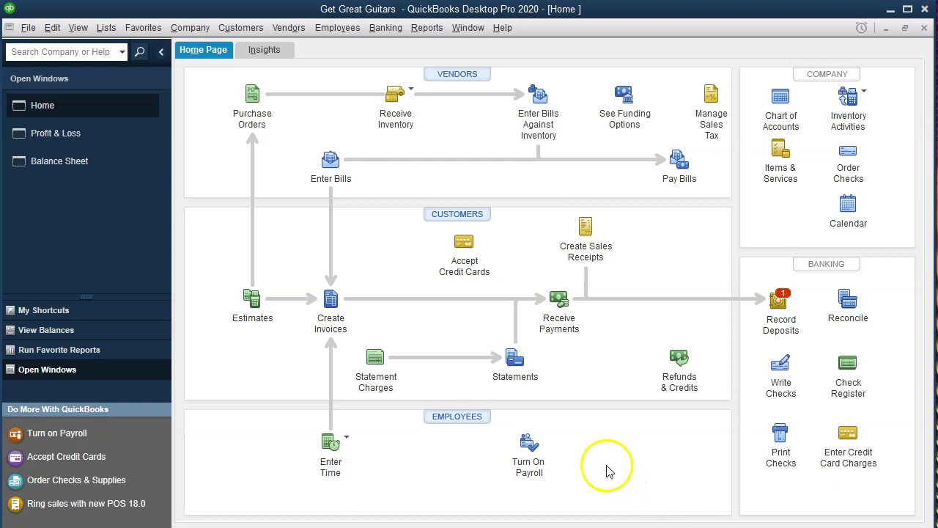
# - Set the Profit & Loss report's period to 03/01/2020 through 03/15/2020 and check the Cost of Goods Sold amount
pyautogui.click(59, 135)
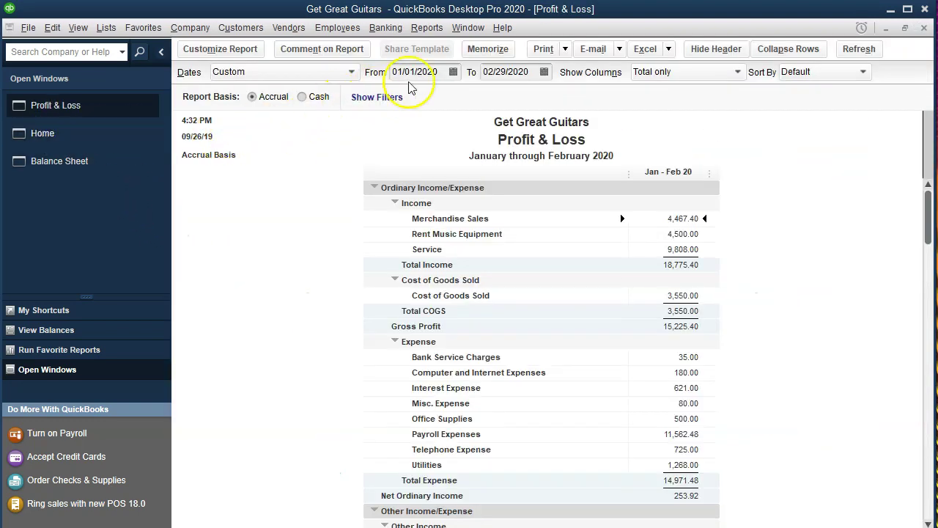
pyautogui.moveTo(448, 72); pyautogui.dragTo(327, 76)
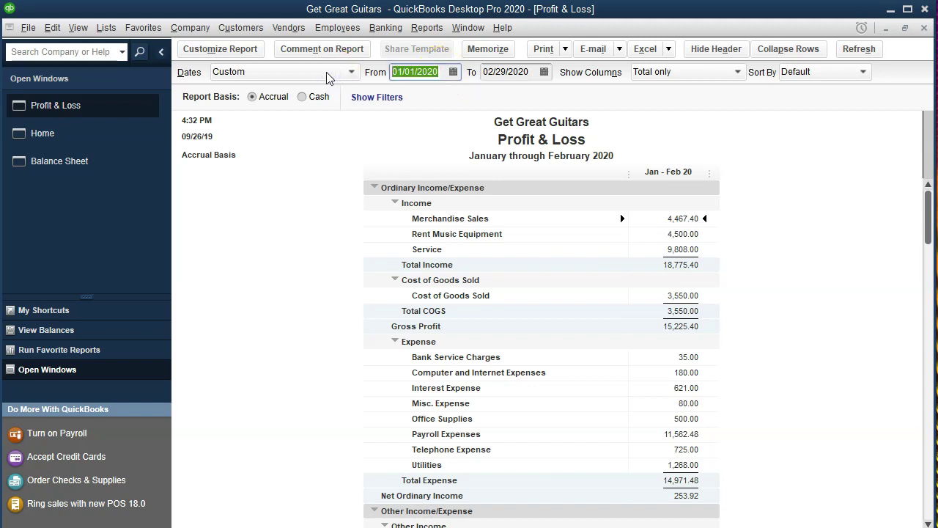
pyautogui.write('010')
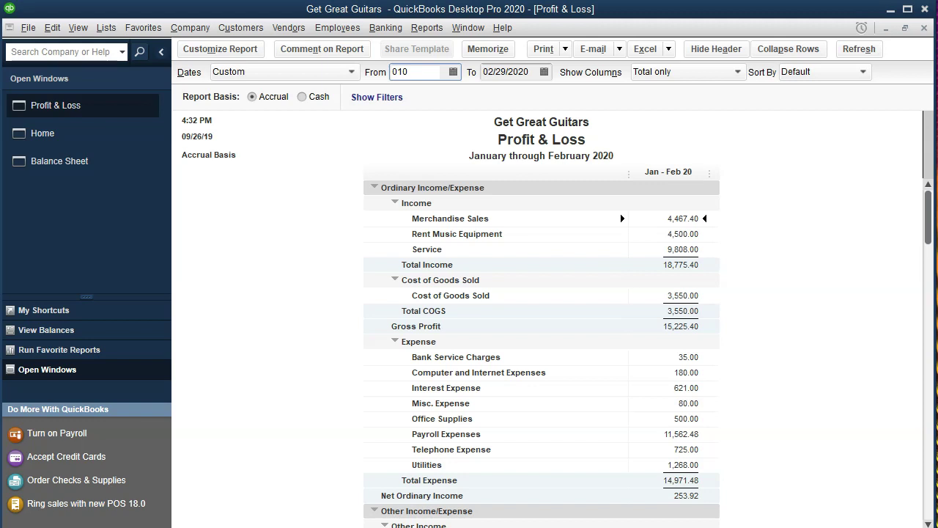
pyautogui.press('BackSpace')
pyautogui.press('BackSpace')
pyautogui.press('BackSpace')
pyautogui.write('030120')
pyautogui.press('Tab')
pyautogui.write('0315')
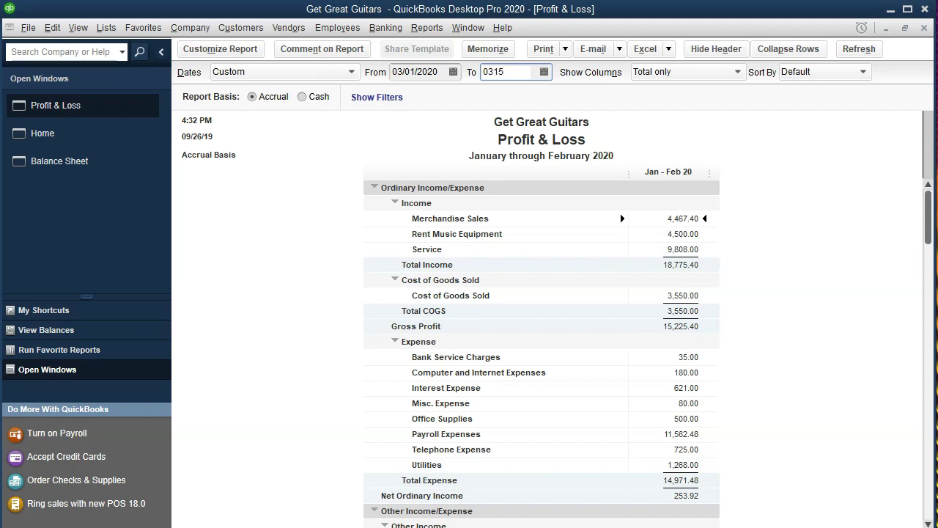
pyautogui.press('Tab')
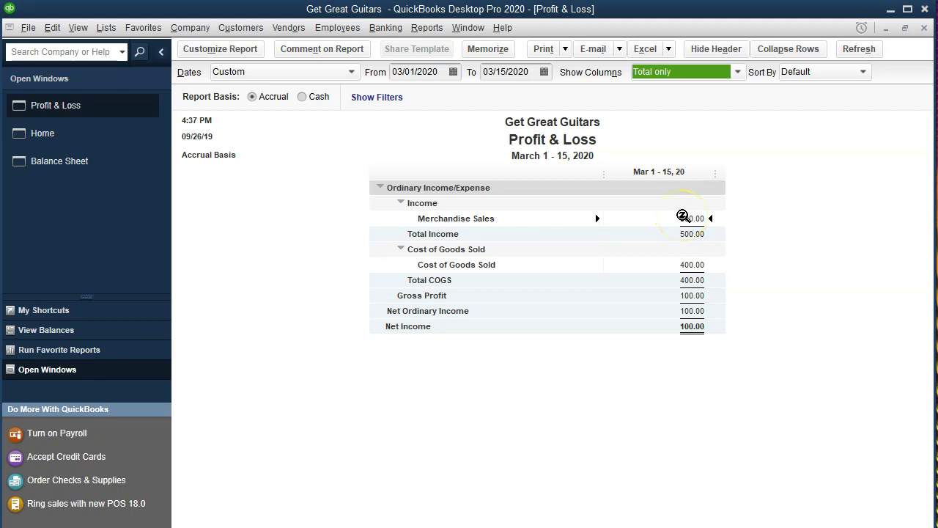
pyautogui.click(700, 266)
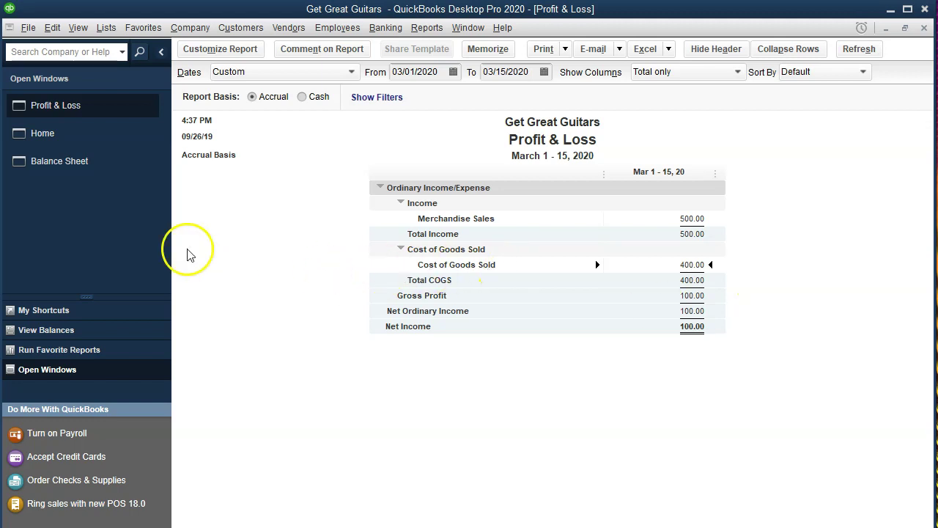
# - Bring up the Balance Sheet and set its as-of date to 03/15/2020
pyautogui.click(76, 174)
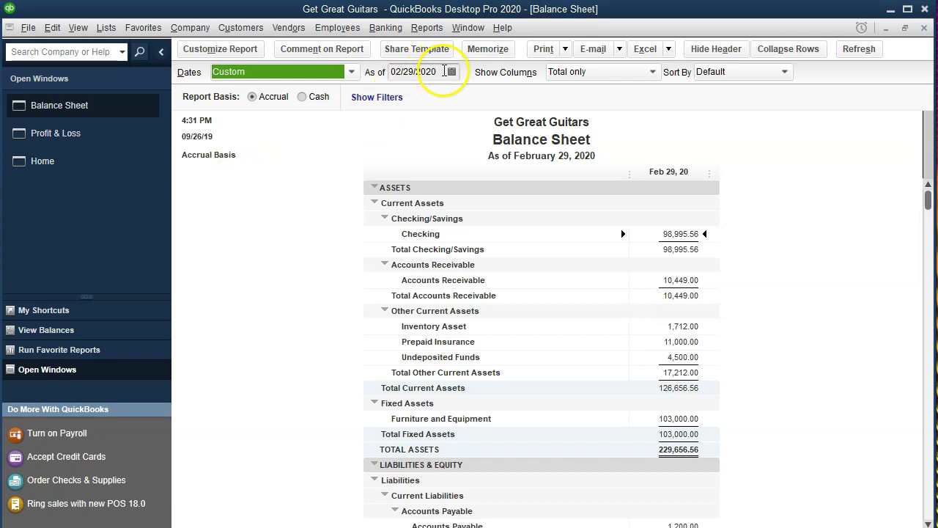
pyautogui.click(439, 71)
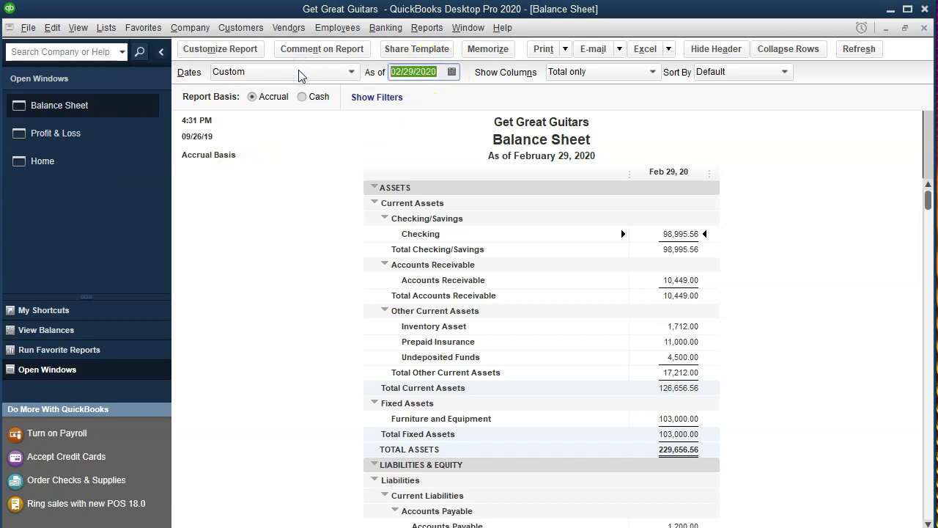
pyautogui.write('031520')
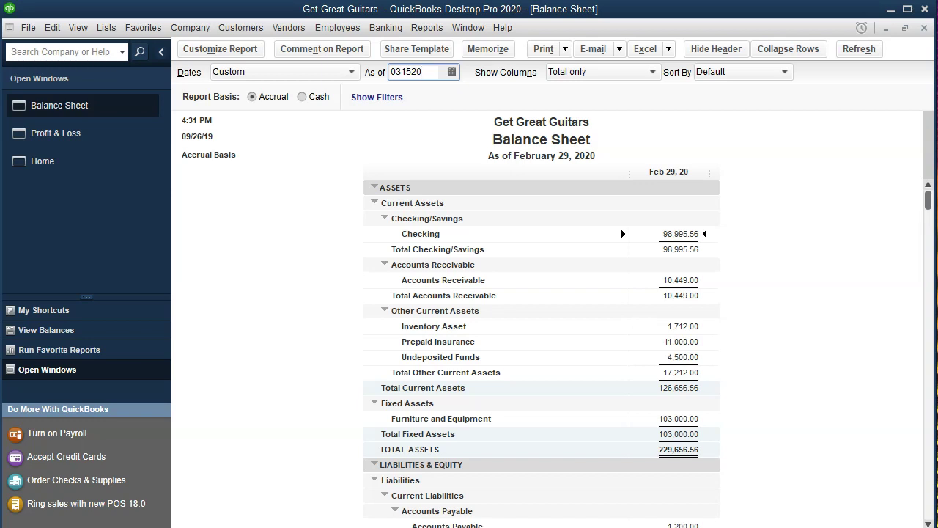
pyautogui.doubleClick(423, 71)
pyautogui.write('0')
pyautogui.write('3/15/20')
pyautogui.press('Tab')
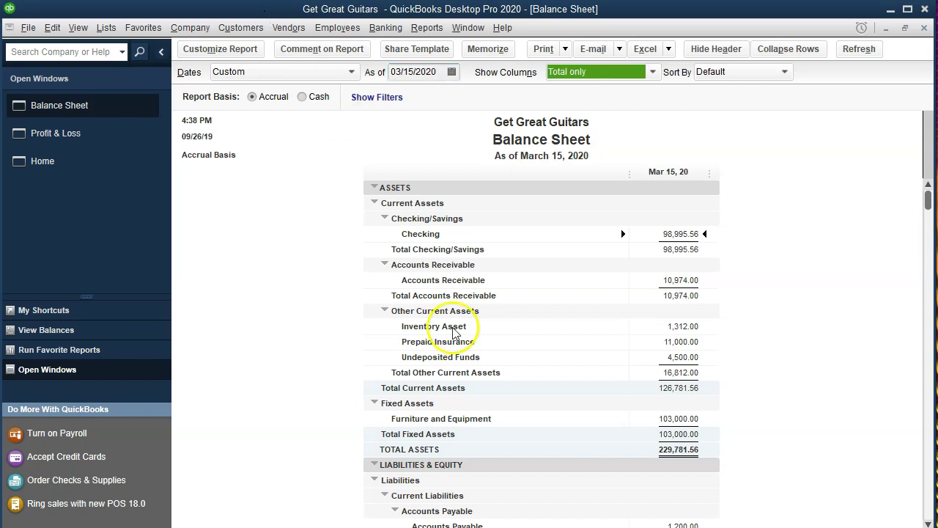
# - Examine the 03/02/2020 invoice in the Accounts Receivable transaction detail, starting the report from 01/01/2020, and close the detail
pyautogui.doubleClick(665, 280)
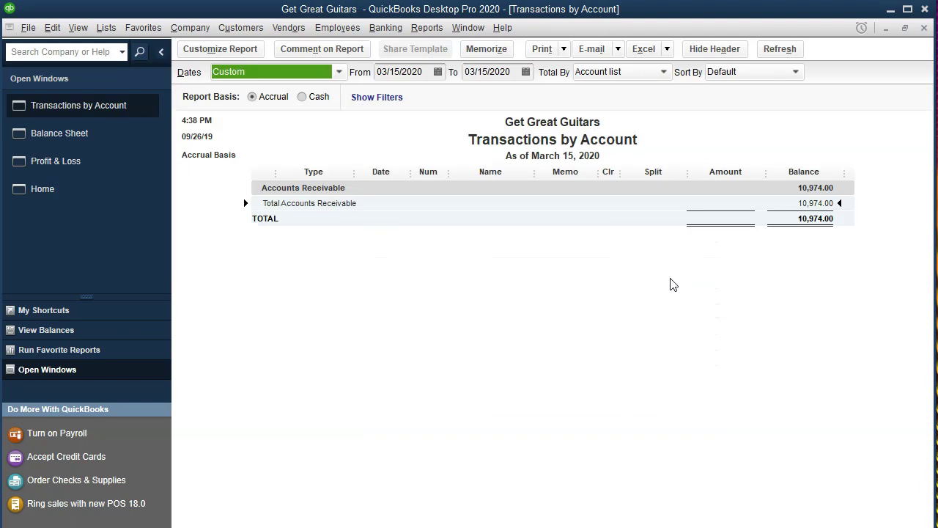
pyautogui.click(425, 72)
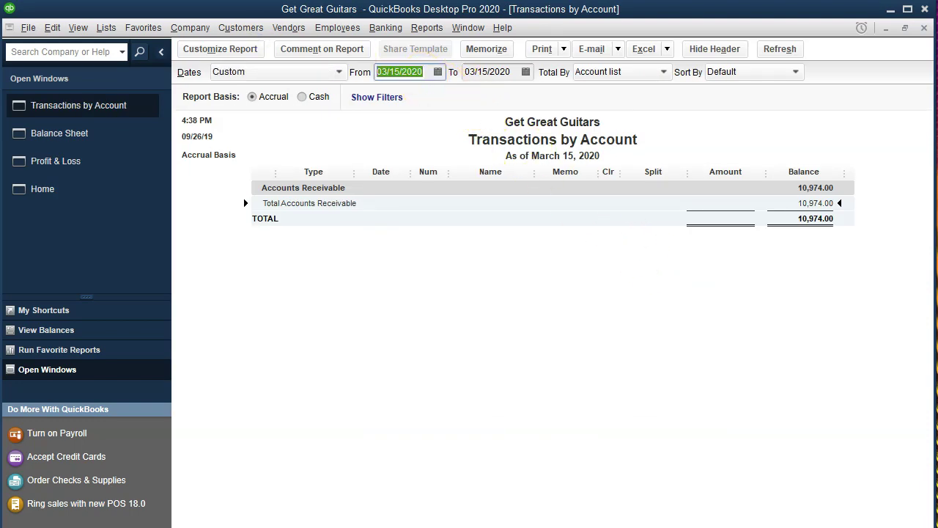
pyautogui.write('010120')
pyautogui.press('Tab')
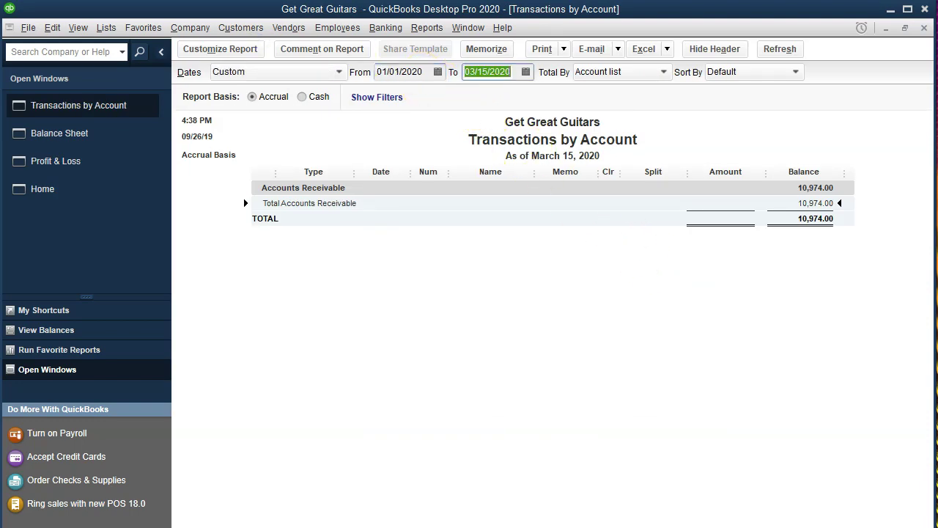
pyautogui.press('Tab')
pyautogui.scroll(-3, 535, 329)
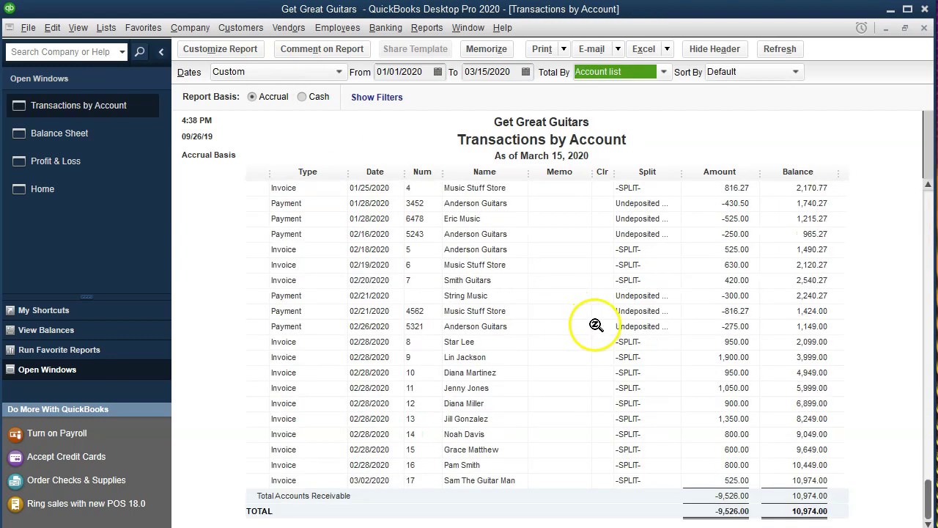
pyautogui.click(735, 481)
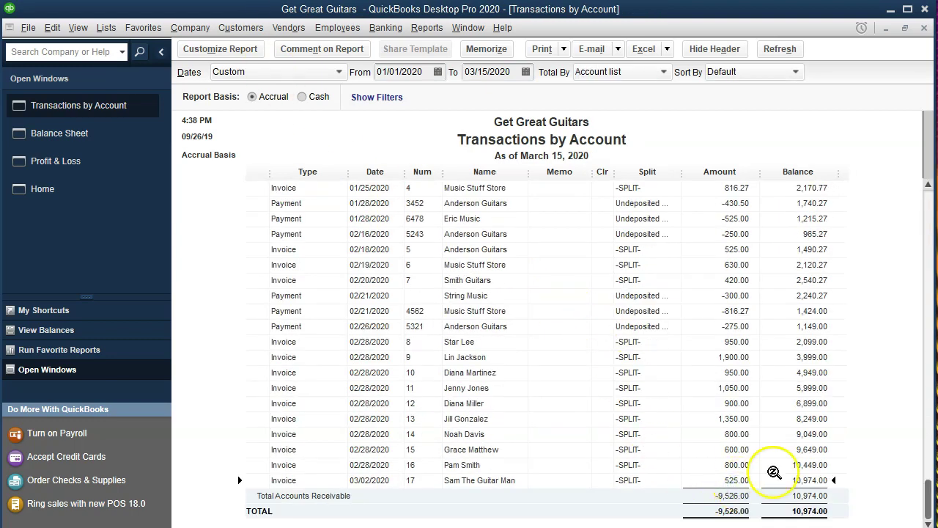
pyautogui.click(923, 29)
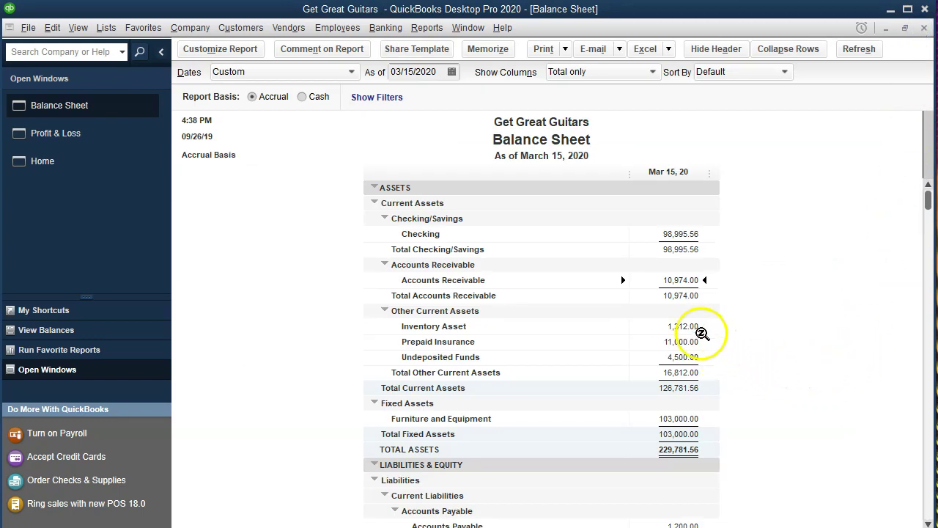
# - Examine the 03/02/2020 invoice in the Inventory Asset transaction detail, starting the report from 01/01/2020, and close the detail
pyautogui.click(689, 327)
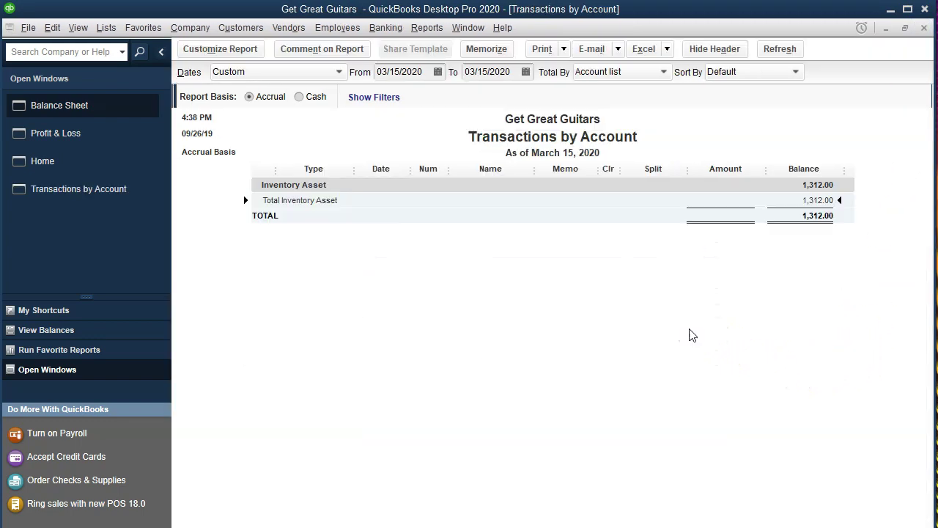
pyautogui.press('Tab')
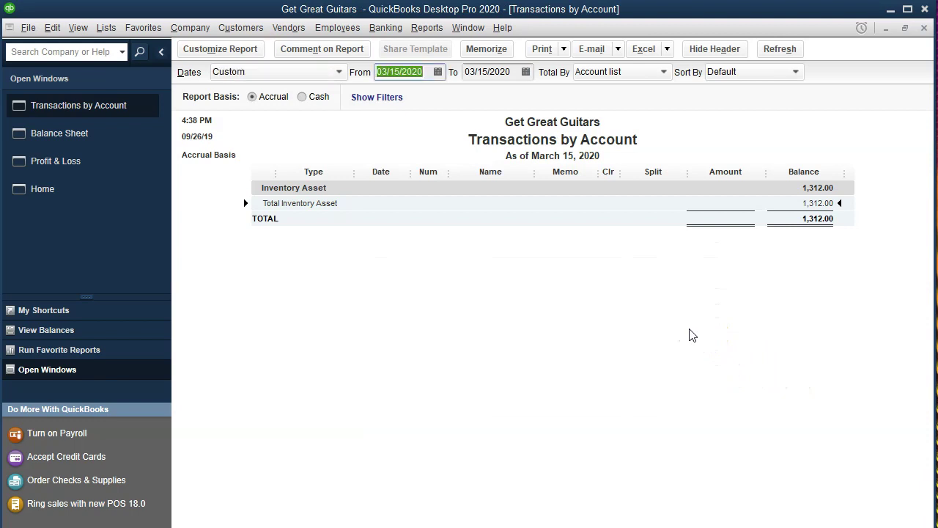
pyautogui.write('01/01/2020')
pyautogui.press('Tab')
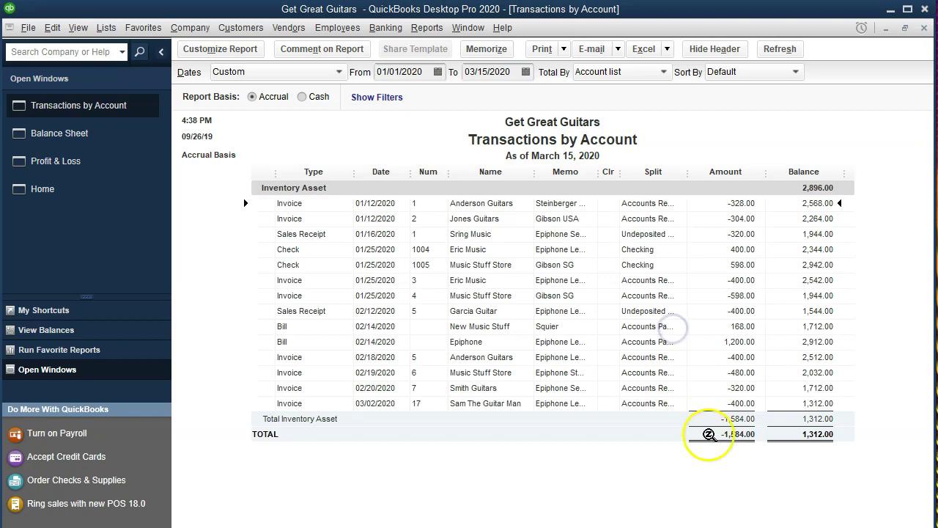
pyautogui.click(737, 403)
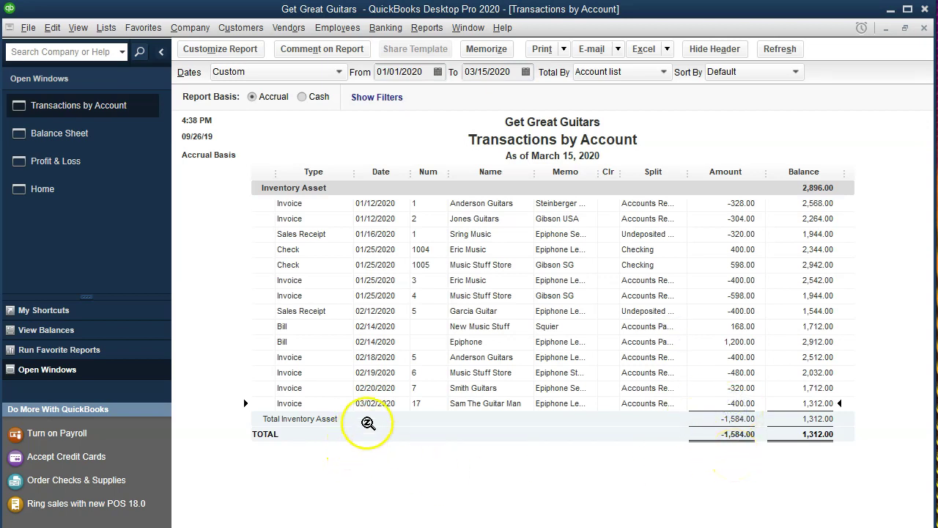
pyautogui.click(924, 27)
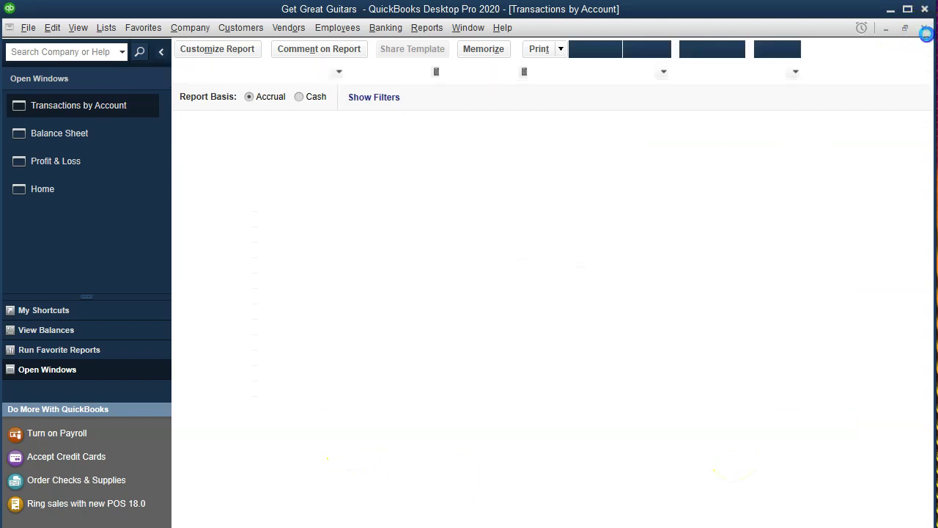
# - Check the Sales Tax Payable amount under Other Current Liabilities on the Balance Sheet
pyautogui.click(810, 415)
pyautogui.scroll(-5, 810, 415)
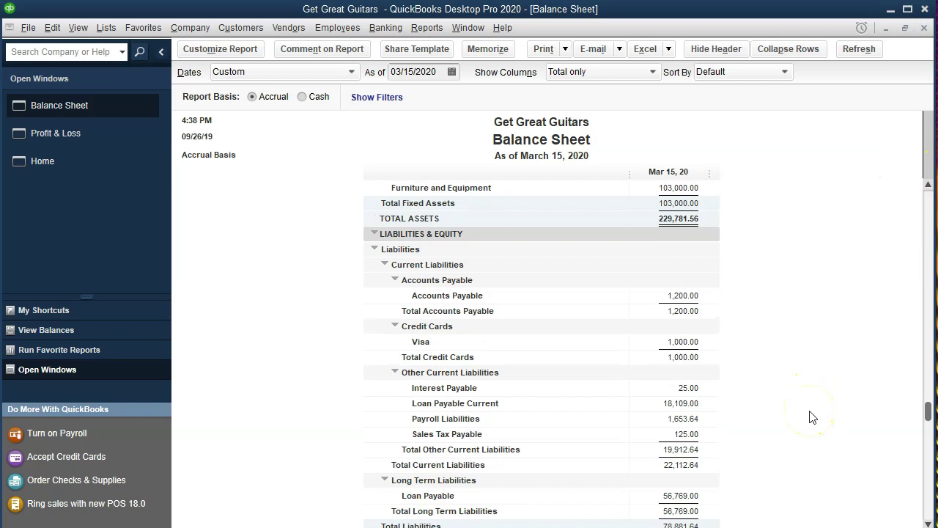
pyautogui.click(685, 434)
pyautogui.click(122, 491)
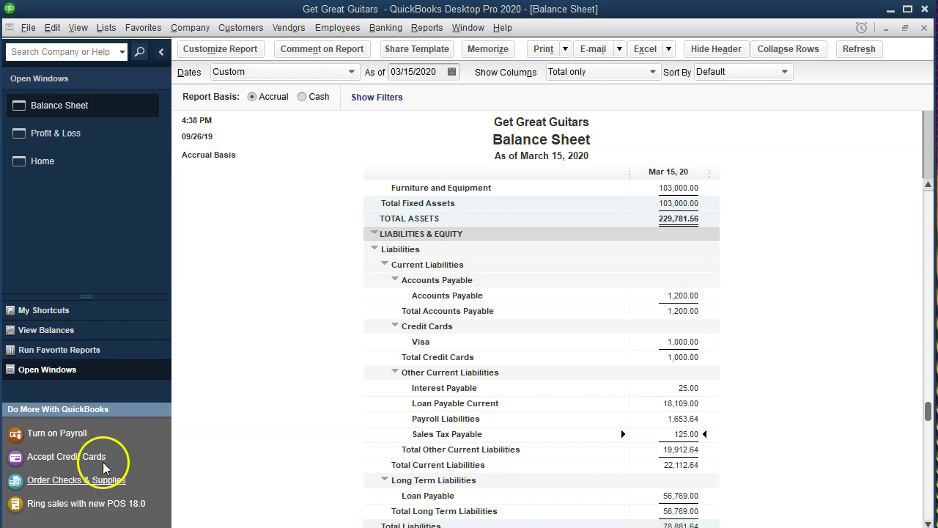
# - Start a new general journal entry, dismiss the auto-numbering notice and set the entry date to 02/28/2020
pyautogui.click(189, 30)
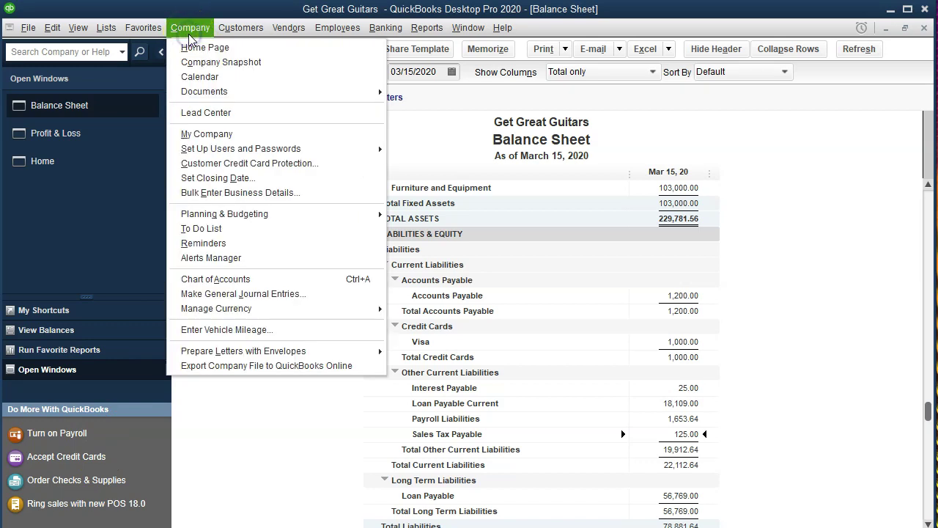
pyautogui.click(244, 294)
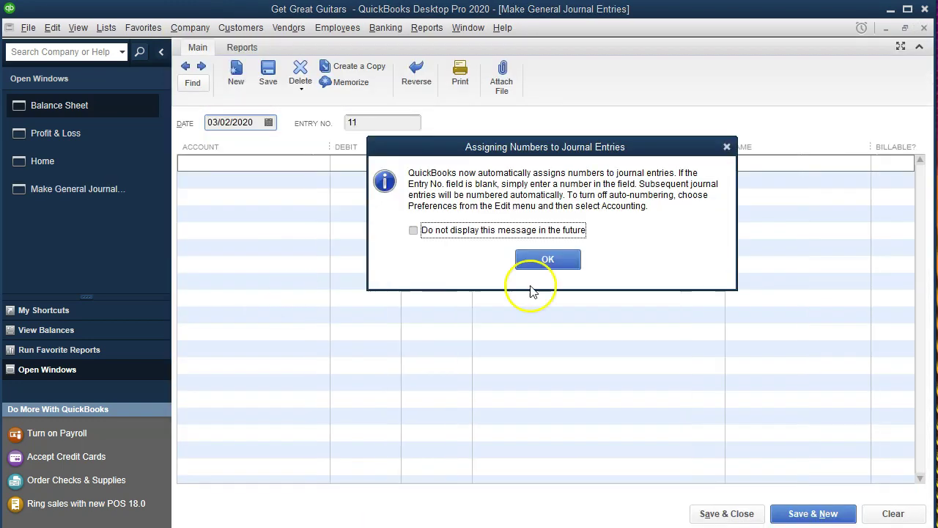
pyautogui.click(727, 147)
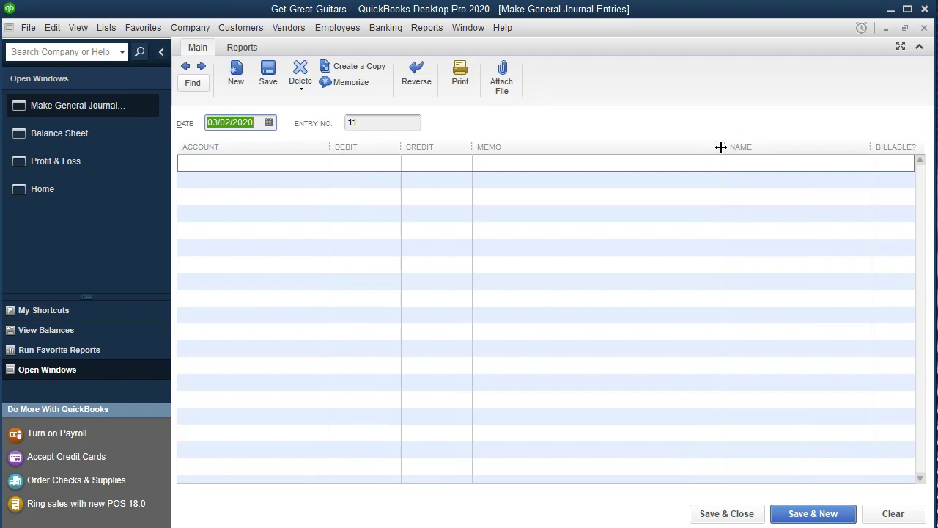
pyautogui.write('0')
pyautogui.write('2/28/2020')
pyautogui.press('Tab')
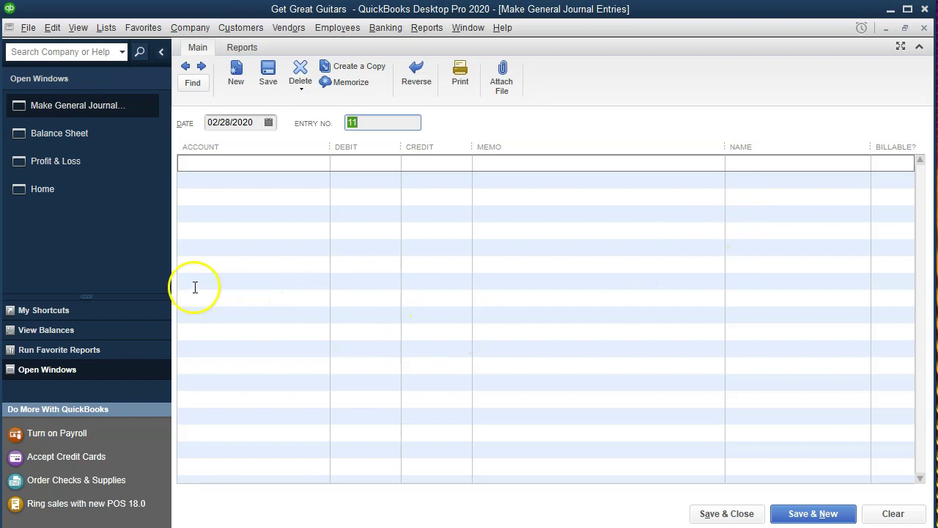
# - Open the 03/02/2020 invoice through the Merchandise Sales detail of the Profit & Loss report
pyautogui.click(77, 167)
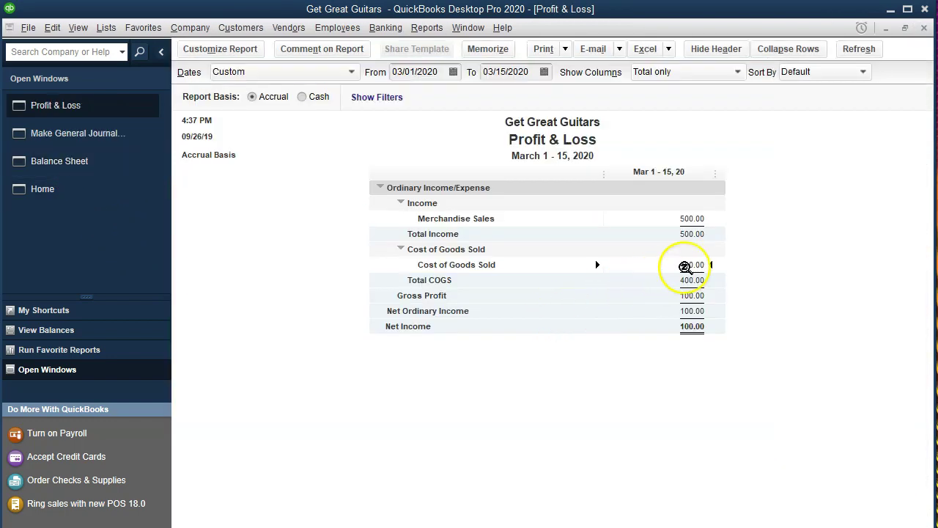
pyautogui.doubleClick(678, 217)
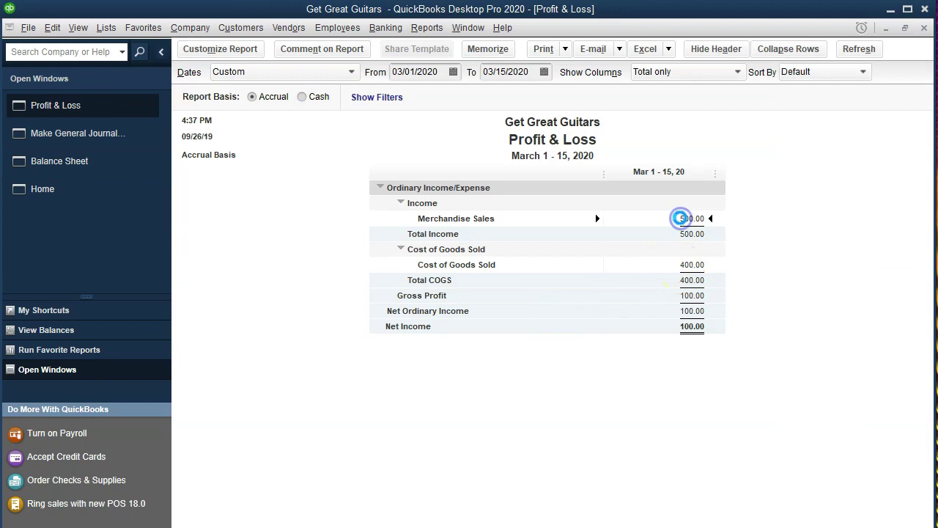
pyautogui.doubleClick(720, 205)
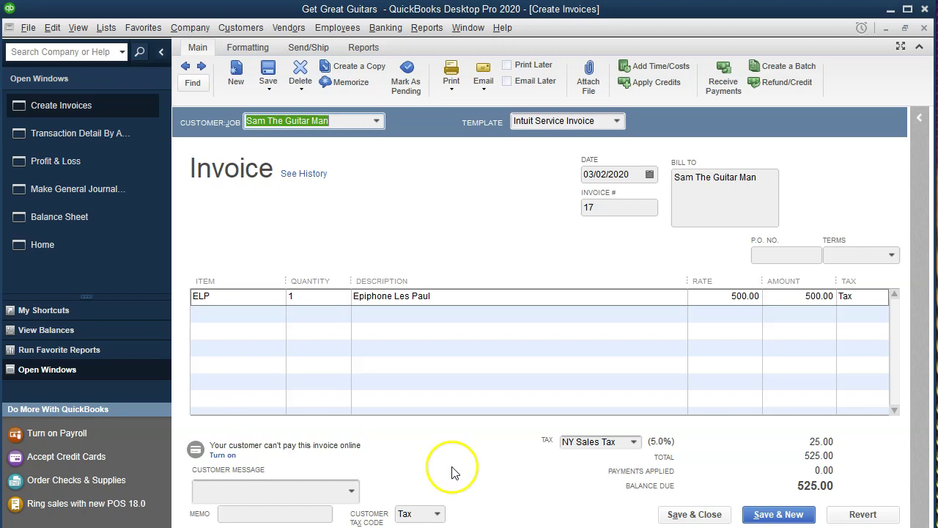
# - Switch to the Excel workbook and record AR in A3 with a debit of 525 in B3
pyautogui.click(513, 525)
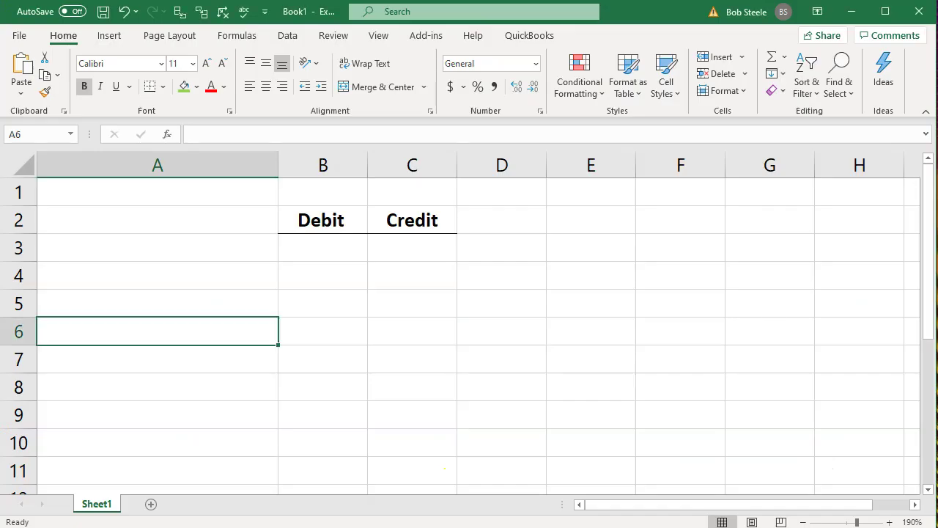
pyautogui.click(167, 244)
pyautogui.write('Ar')
pyautogui.press('Tab')
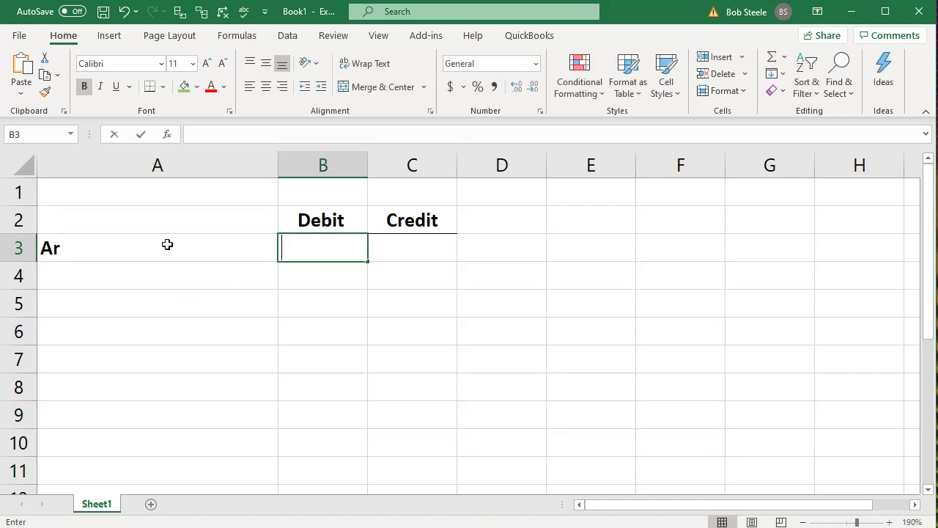
pyautogui.click(167, 244)
pyautogui.doubleClick(167, 244)
pyautogui.press('BackSpace')
pyautogui.write('R')
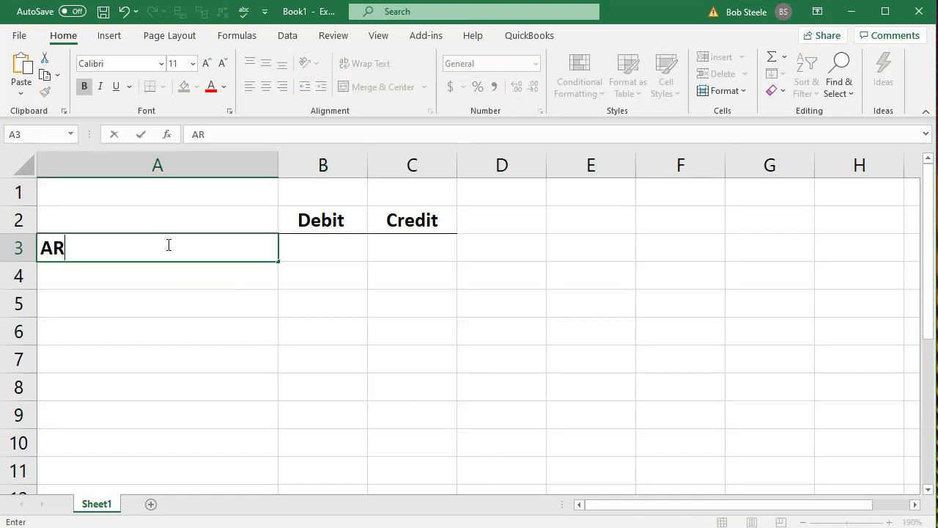
pyautogui.press('Tab')
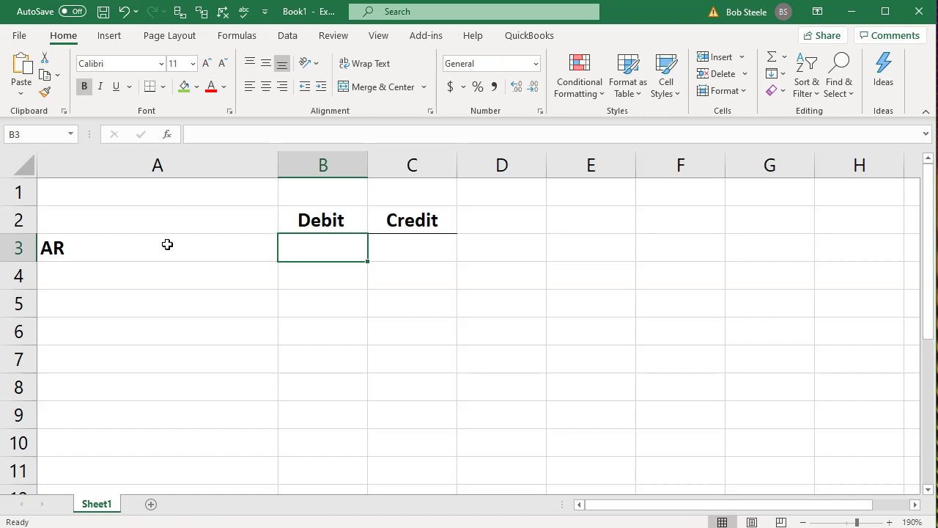
pyautogui.write('525')
pyautogui.press('Return')
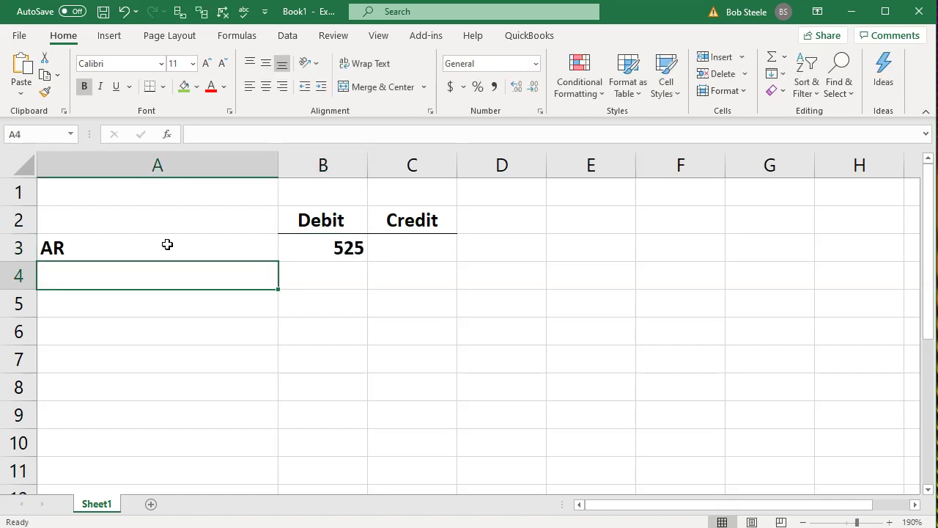
# - Record Sales in A4 with a credit of -500 in C4
pyautogui.write('Sales')
pyautogui.press('Tab')
pyautogui.press('Tab')
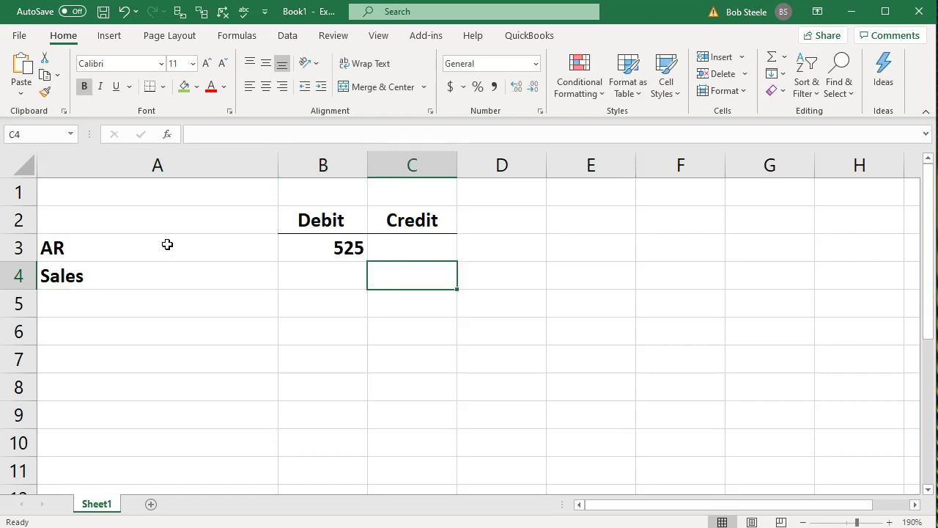
pyautogui.write('-500')
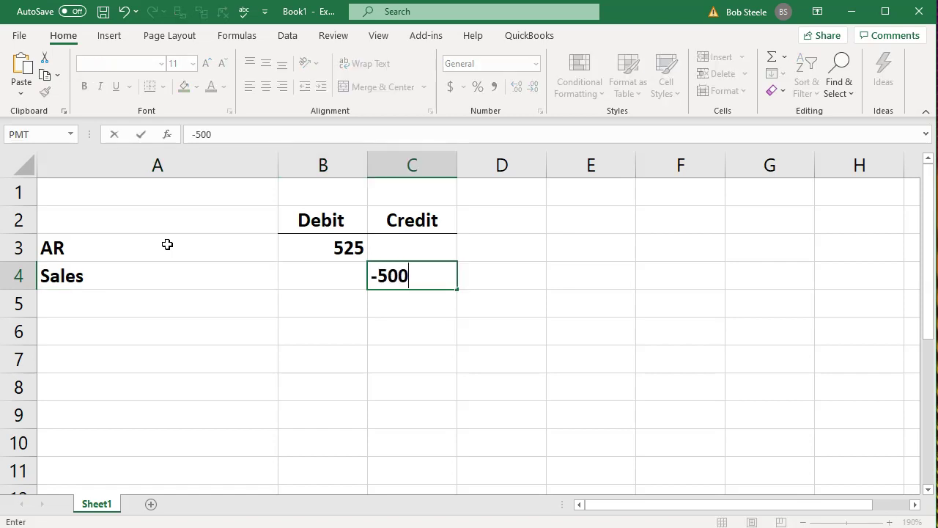
pyautogui.press('Return')
# - Record Sales tax payable in A5 and compute its balancing credit in C5 as the negative sum of B3:C4
pyautogui.write('Sale')
pyautogui.press('BackSpace')
pyautogui.write('s tax payable')
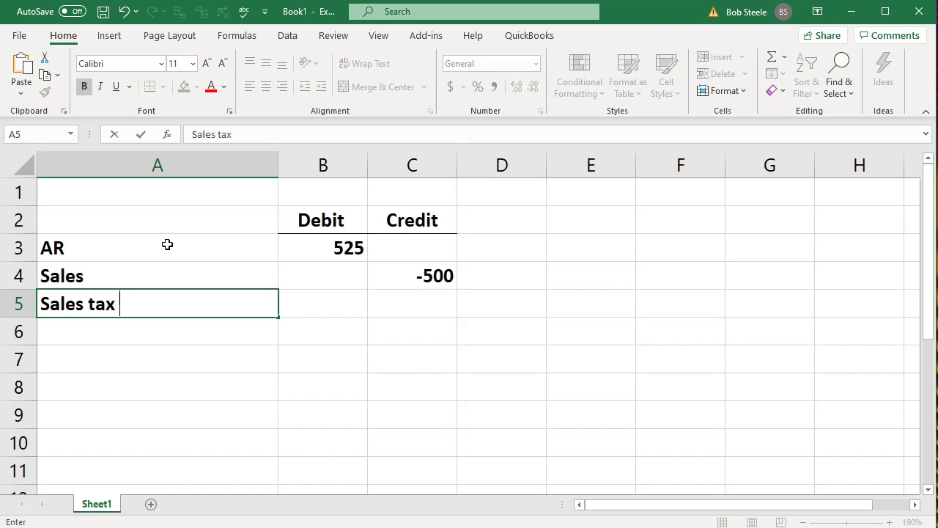
pyautogui.press('Tab')
pyautogui.press('Tab')
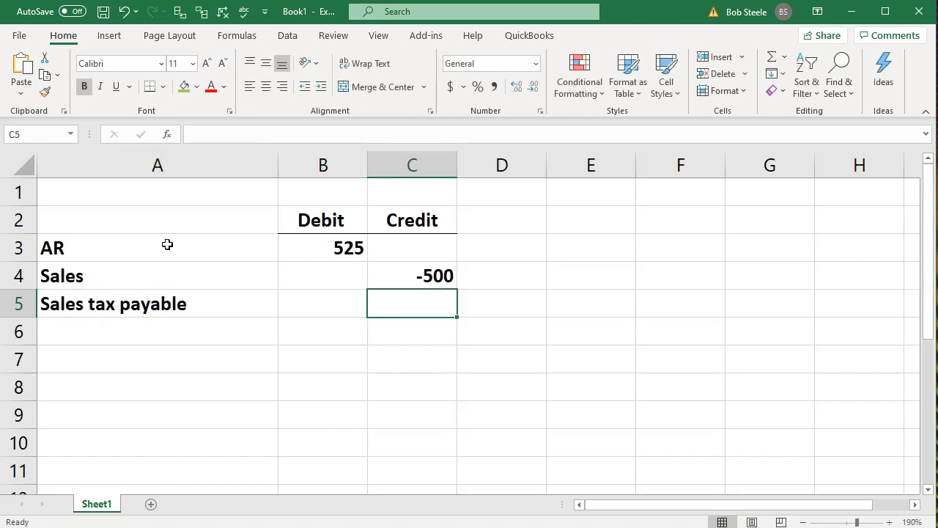
pyautogui.write('-sum(')
pyautogui.press('Up')
pyautogui.hotkey('shift', 'Up')
pyautogui.hotkey('shift', 'Left')
pyautogui.press('Return')
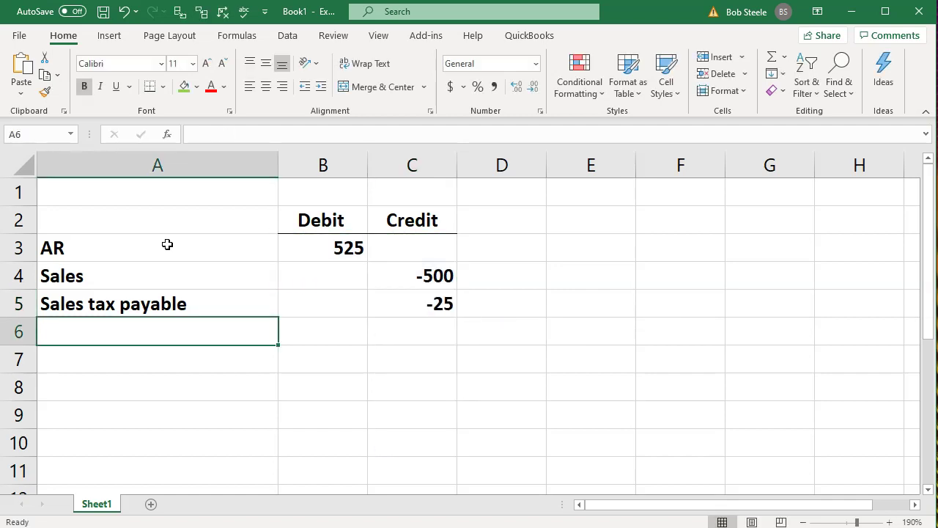
# - Format the entire sheet as Currency with no symbol, zero decimal places and negative numbers in parentheses
pyautogui.click(26, 172)
pyautogui.rightClick(113, 242)
pyautogui.click(156, 427)
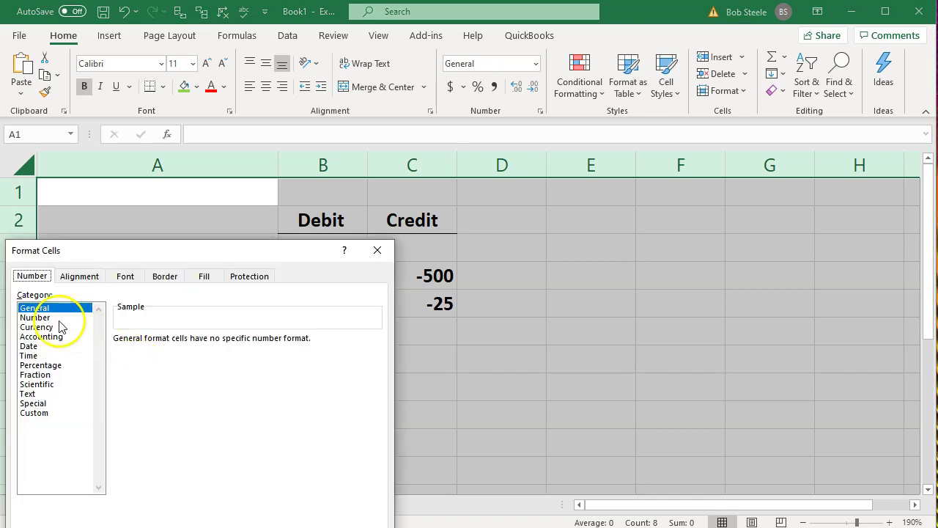
pyautogui.click(43, 318)
pyautogui.click(130, 405)
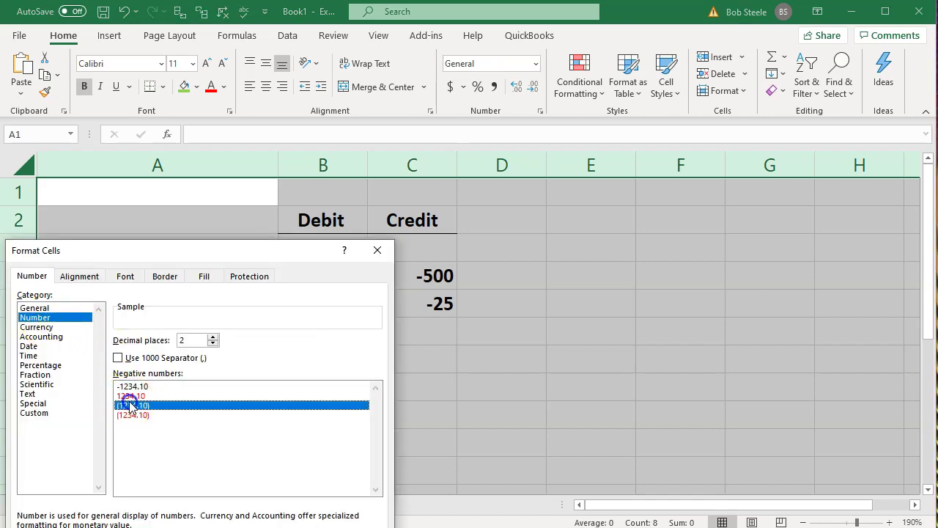
pyautogui.click(58, 346)
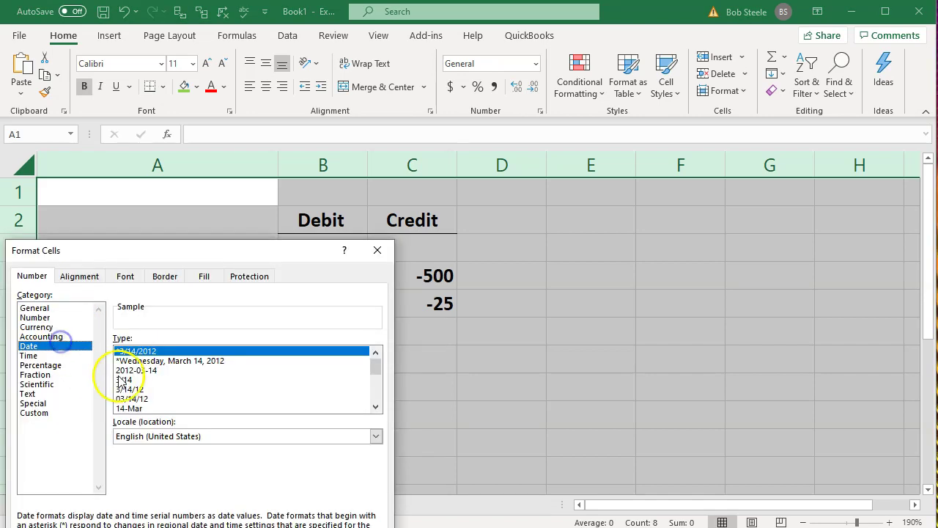
pyautogui.click(55, 336)
pyautogui.click(183, 357)
pyautogui.click(44, 327)
pyautogui.click(179, 403)
pyautogui.click(161, 358)
pyautogui.click(157, 368)
pyautogui.click(212, 343)
pyautogui.click(212, 344)
pyautogui.press('Return')
pyautogui.click(354, 354)
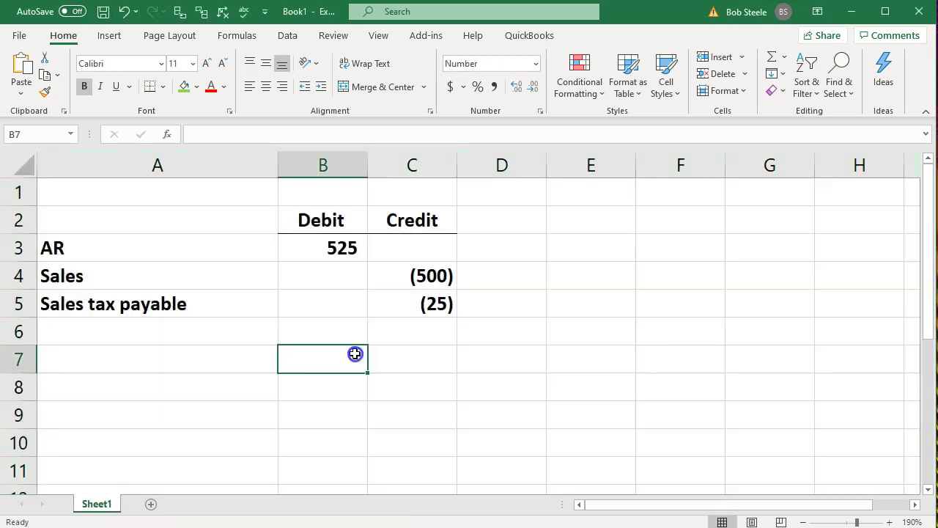
# - Record COGS in A7 with a debit of 400 in B7
pyautogui.click(210, 360)
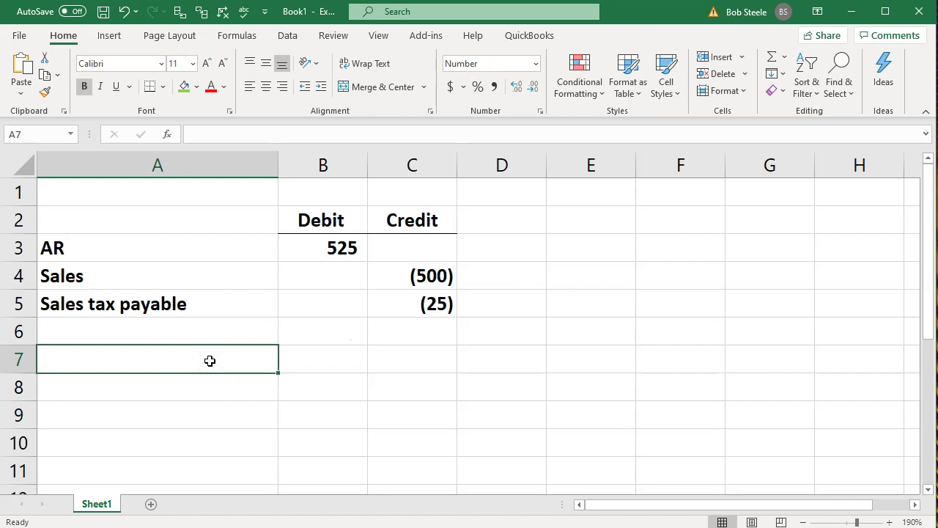
pyautogui.write('COGS')
pyautogui.press('Tab')
pyautogui.write('400')
pyautogui.press('Return')
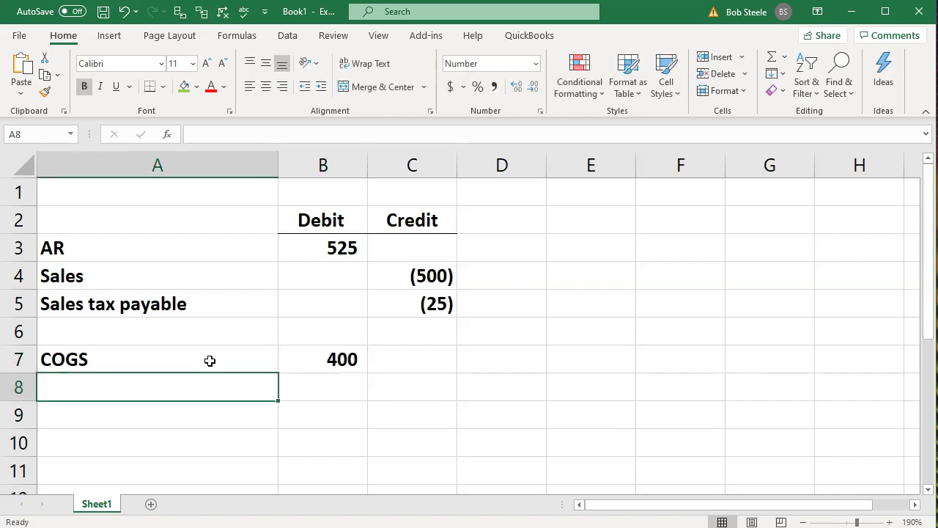
# - Record Inventory in A8 with an amount of 400 in the Credit column
pyautogui.write('Inventory')
pyautogui.press('Tab')
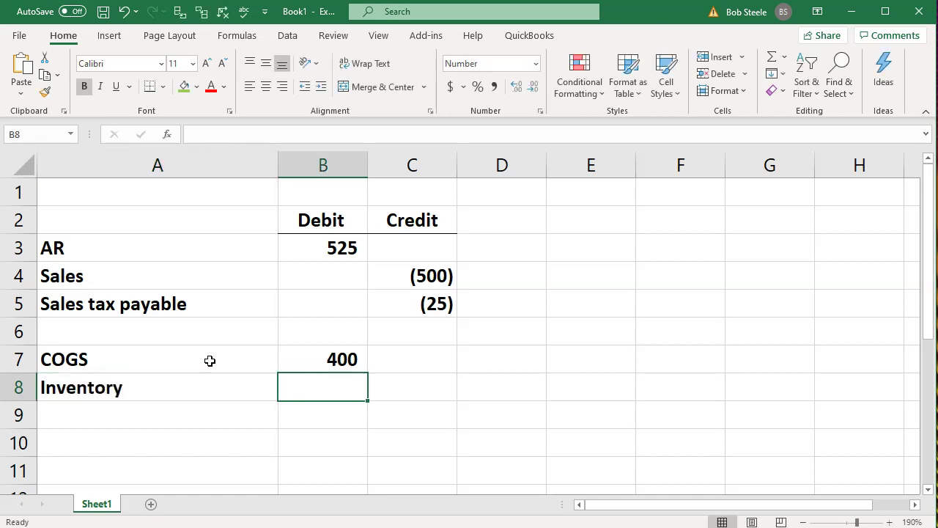
pyautogui.press('Tab')
pyautogui.write('400')
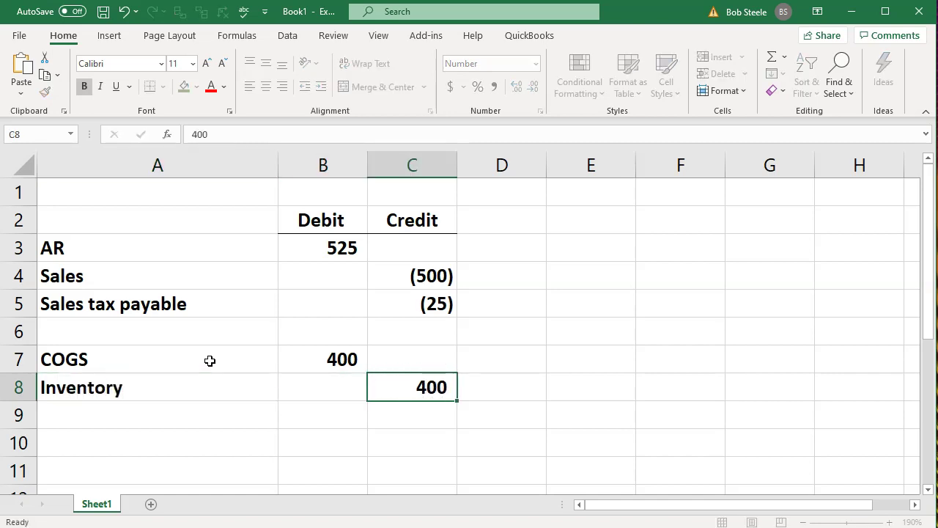
pyautogui.press('Return')
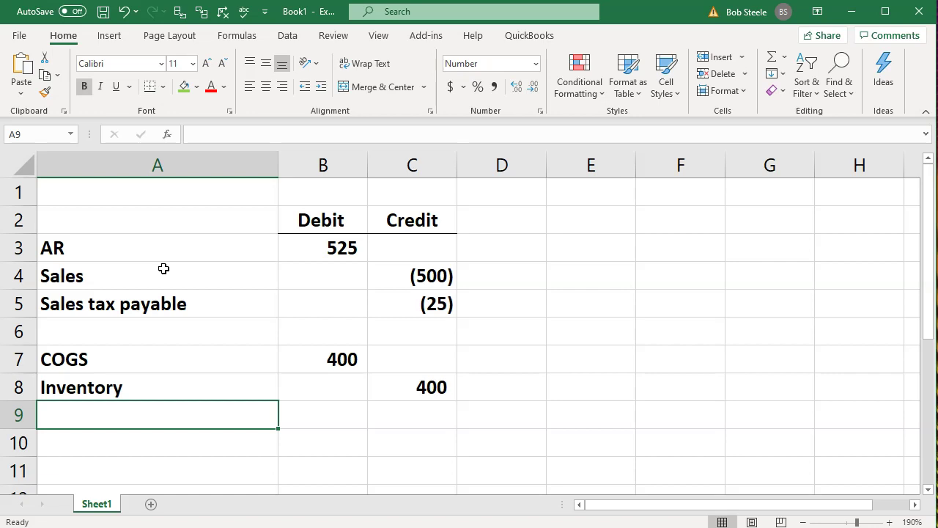
# - Switch to QuickBooks and start the open general journal entry with an Accounts Receivable debit of 525
pyautogui.click(848, 12)
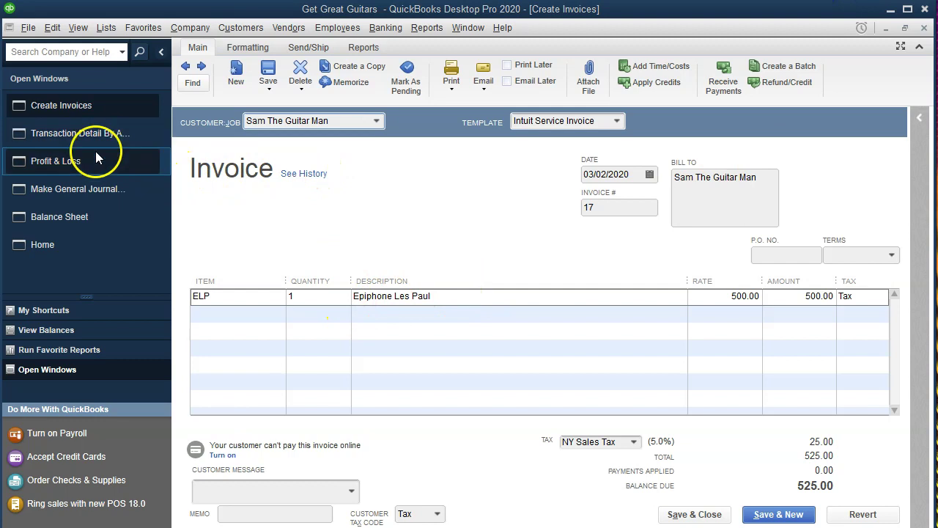
pyautogui.click(72, 188)
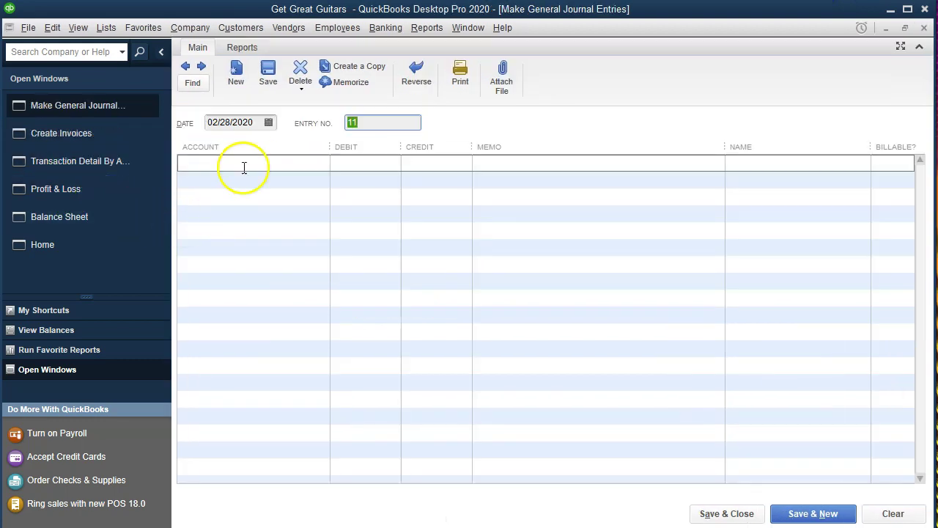
pyautogui.click(249, 161)
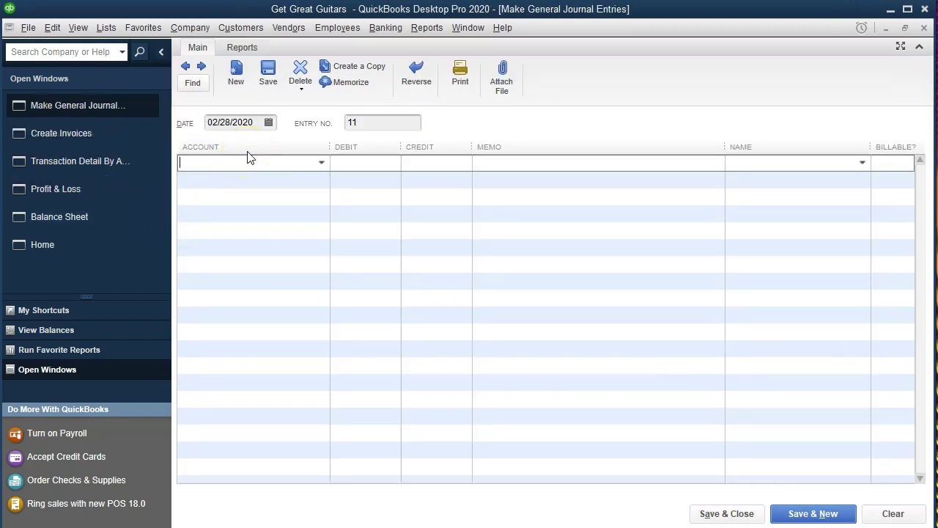
pyautogui.write('Accounts Payable')
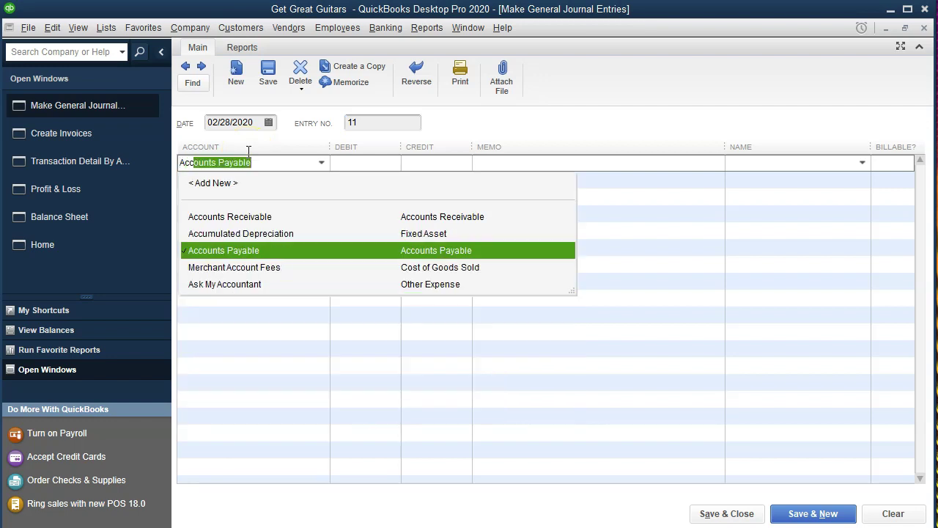
pyautogui.press('Up')
pyautogui.press('Up')
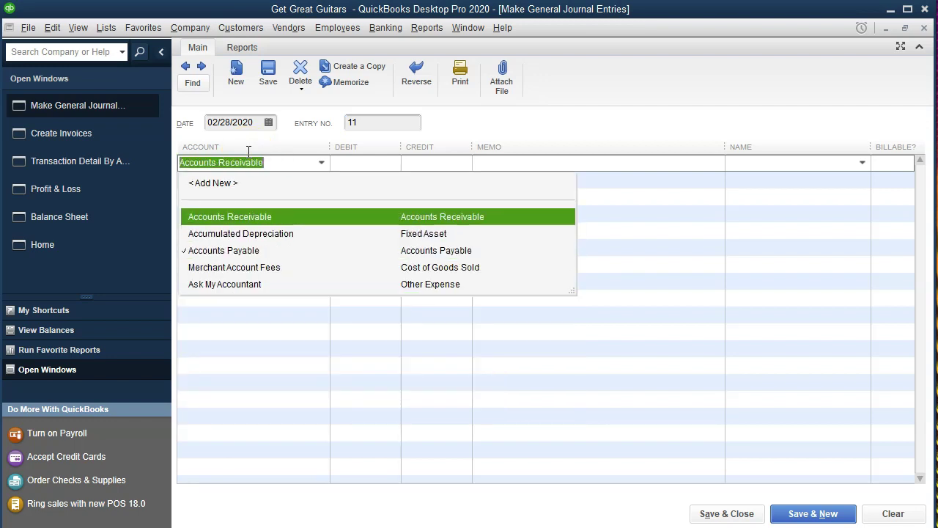
pyautogui.press('Tab')
pyautogui.write('525')
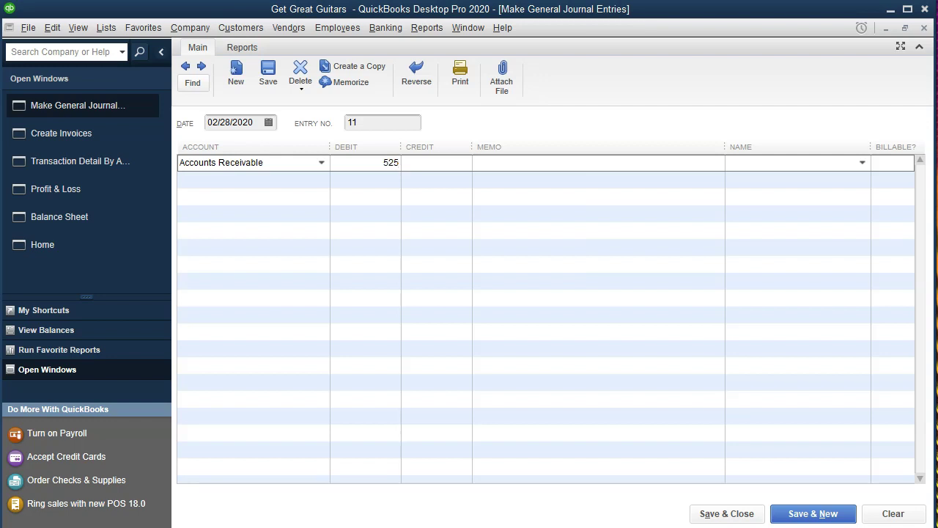
# - Give the Accounts Receivable line the memo Adj and assign it to the customer from the invoice
pyautogui.press('Tab')
pyautogui.write('AD')
pyautogui.press('BackSpace')
pyautogui.write('dj')
pyautogui.press('Tab')
pyautogui.write('Sam')
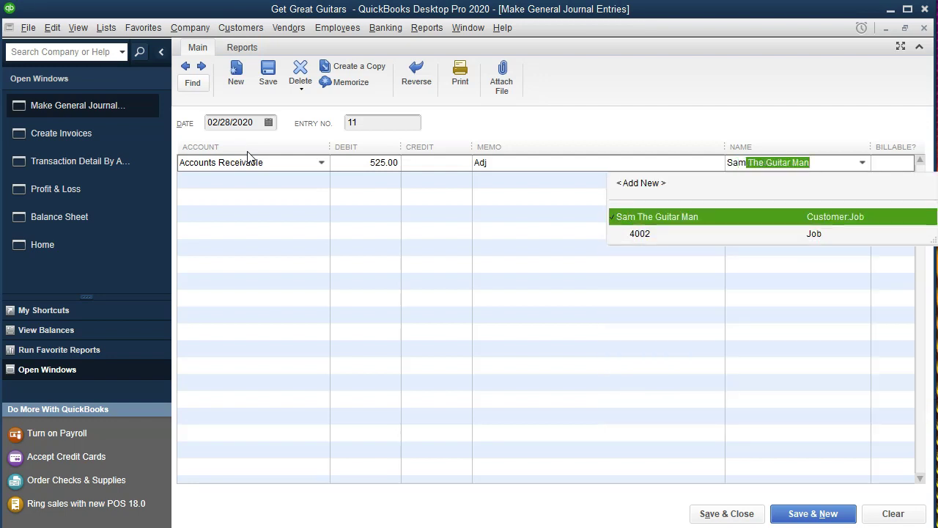
pyautogui.press('Tab')
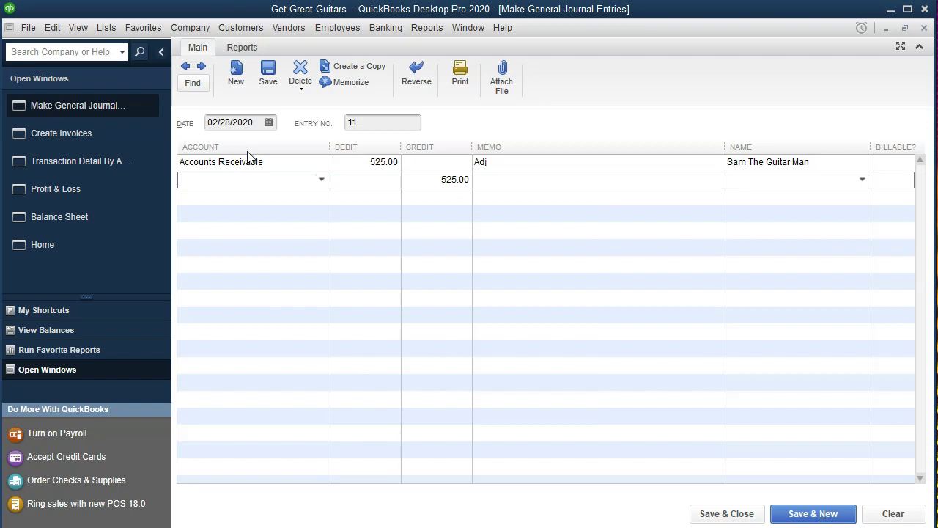
# - Choose Merchandise Sales as the account on the second journal line
pyautogui.write('Mer')
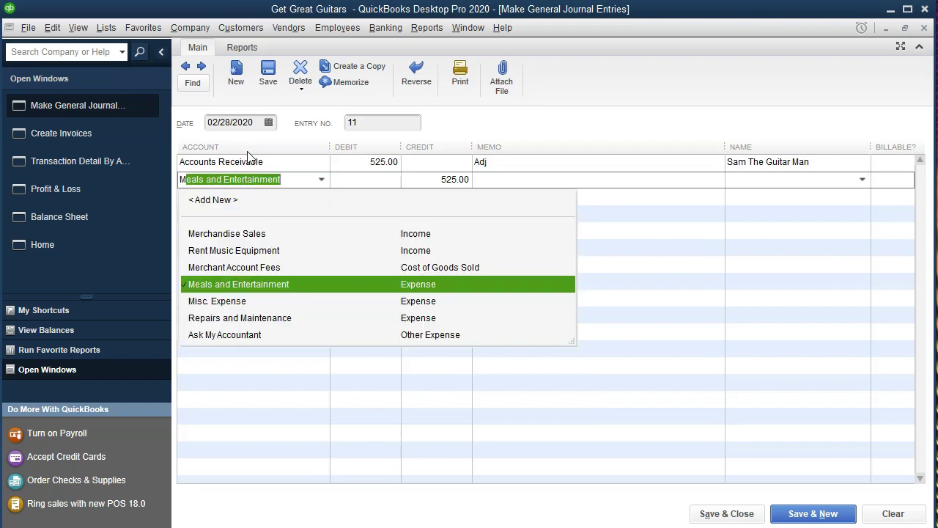
pyautogui.press('Tab')
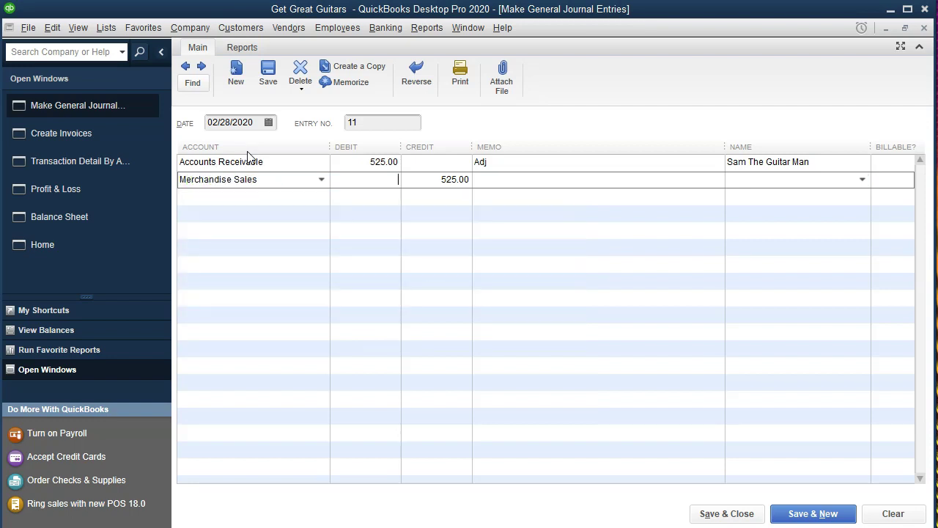
pyautogui.press('Tab')
pyautogui.press('Tab')
pyautogui.press('Tab')
pyautogui.press('Tab')
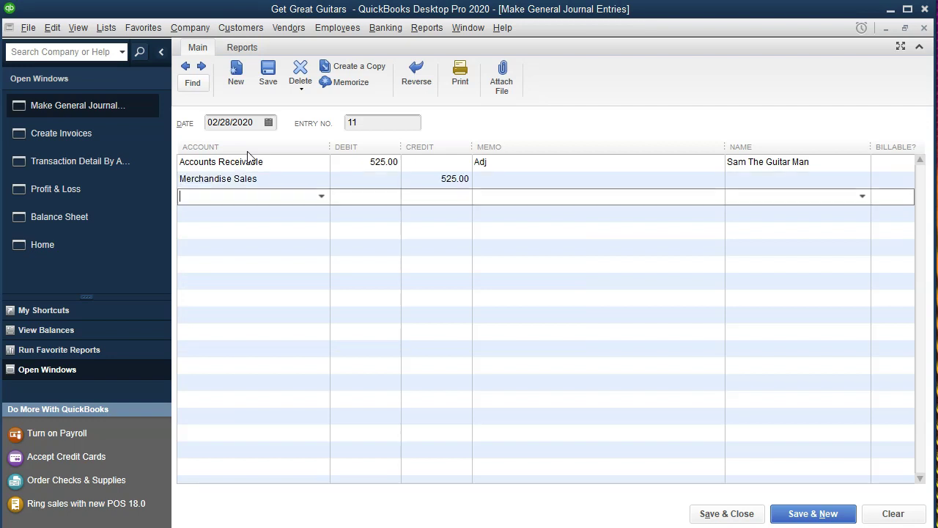
# - Add a Sales Tax Payable line with a credit of 25 and set the Merchandise Sales credit to 500
pyautogui.write('Sales Ta')
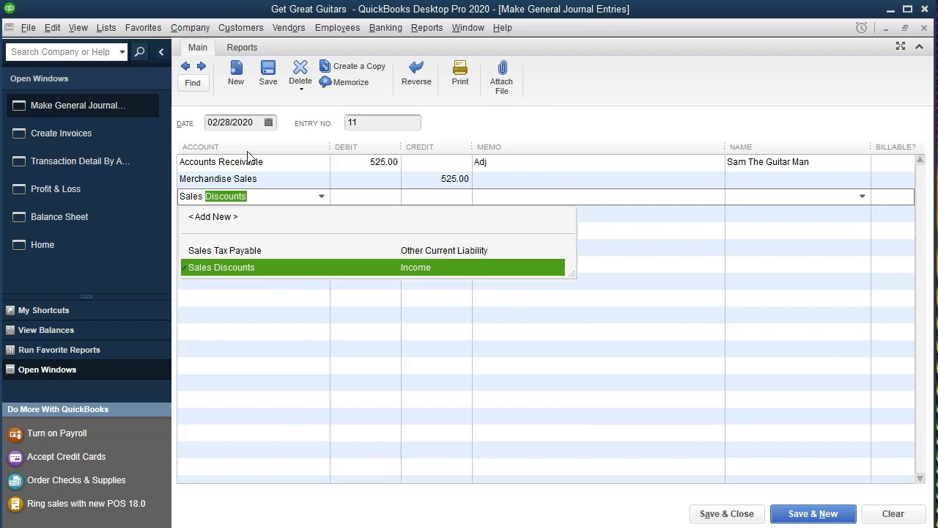
pyautogui.press('Tab')
pyautogui.press('Tab')
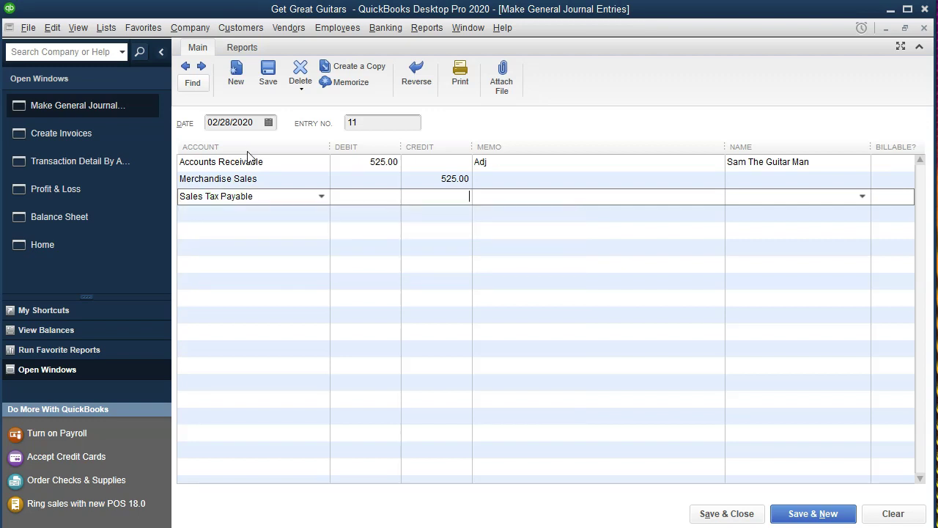
pyautogui.click(427, 179)
pyautogui.write('500')
pyautogui.press('Tab')
pyautogui.press('Tab')
pyautogui.press('Tab')
pyautogui.press('Tab')
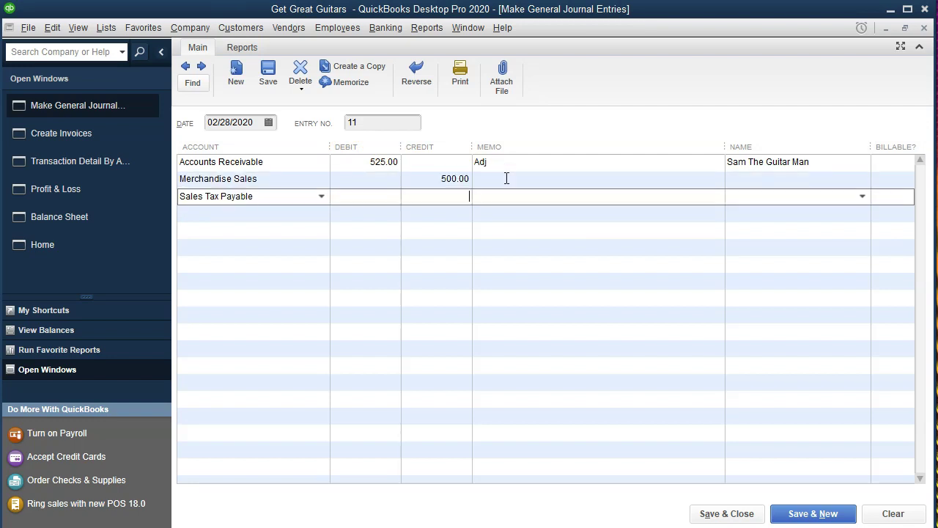
pyautogui.write('25')
pyautogui.press('Tab')
# - Enter the memo Adj on the Merchandise Sales and Sales Tax Payable lines
pyautogui.click(506, 179)
pyautogui.write('Adj')
pyautogui.press('Down')
pyautogui.write('Adj')
pyautogui.press('Down')
# - Add a Cost of Goods Sold line with a debit of 400
pyautogui.write('Cost')
pyautogui.press('Tab')
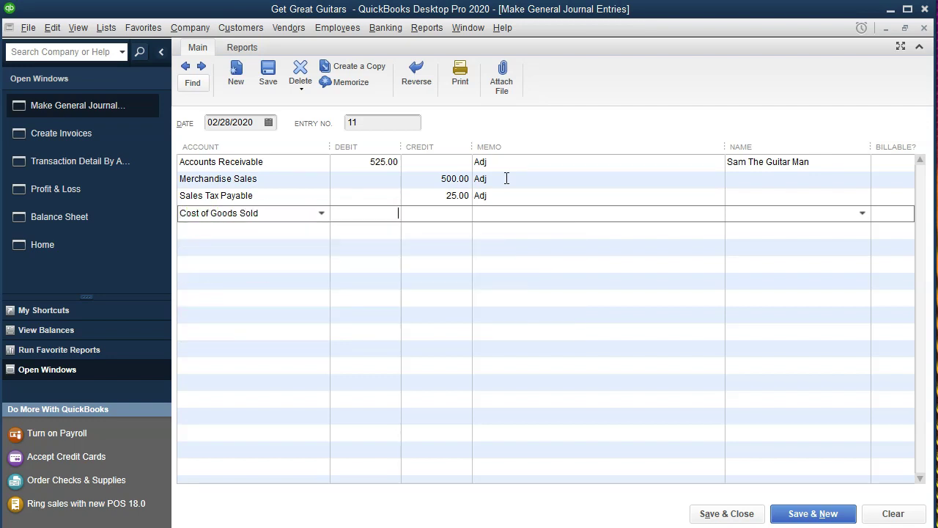
pyautogui.write('400')
pyautogui.press('Tab')
pyautogui.press('Down')
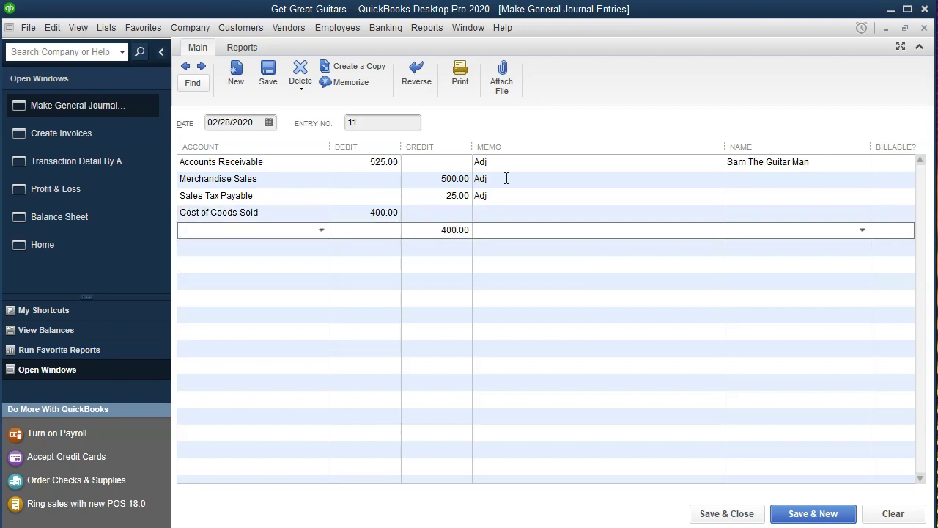
# - Assign the 400 credit line to Inventory Asset and give it the memo Adj
pyautogui.write('In')
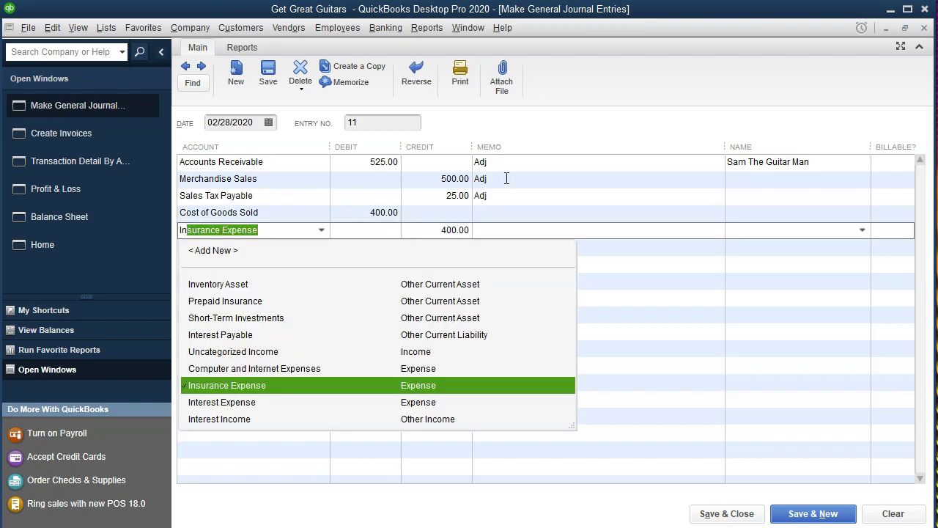
pyautogui.write('ventory Asset')
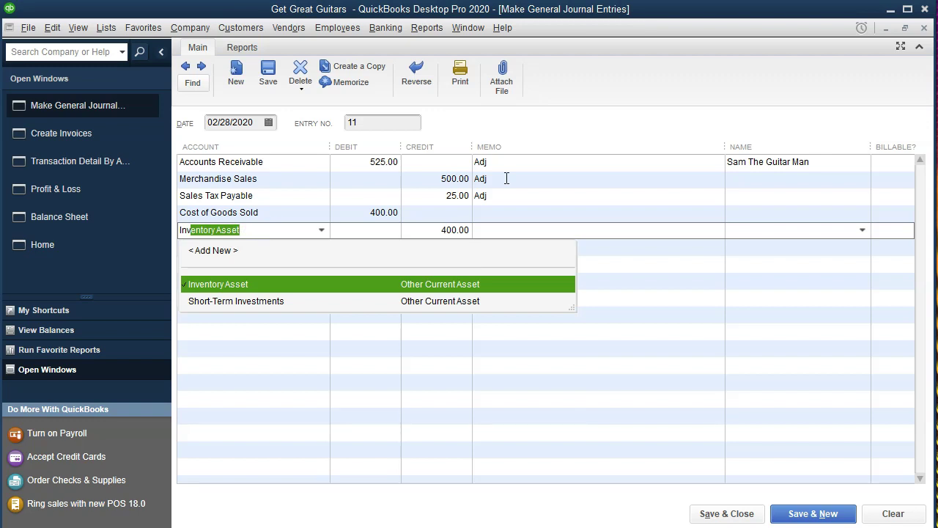
pyautogui.press('Tab')
pyautogui.press('Tab')
pyautogui.press('Tab')
pyautogui.write('Adj')
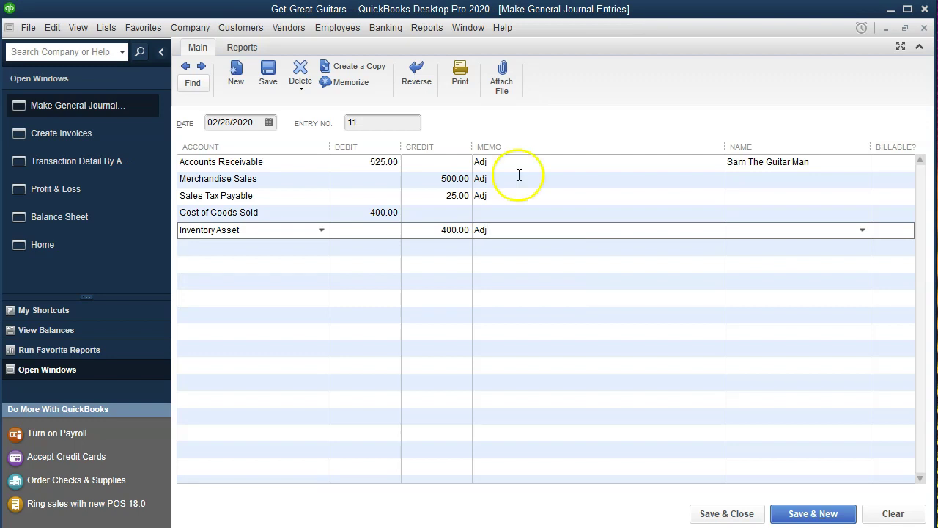
# - Enter the memo Adj on the Cost of Goods Sold line
pyautogui.click(503, 212)
pyautogui.write('Adj')
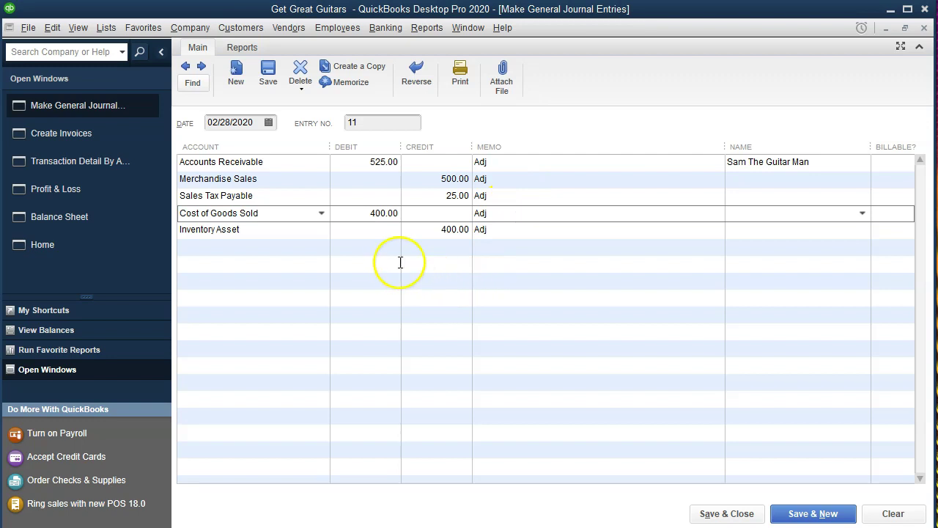
pyautogui.click(531, 230)
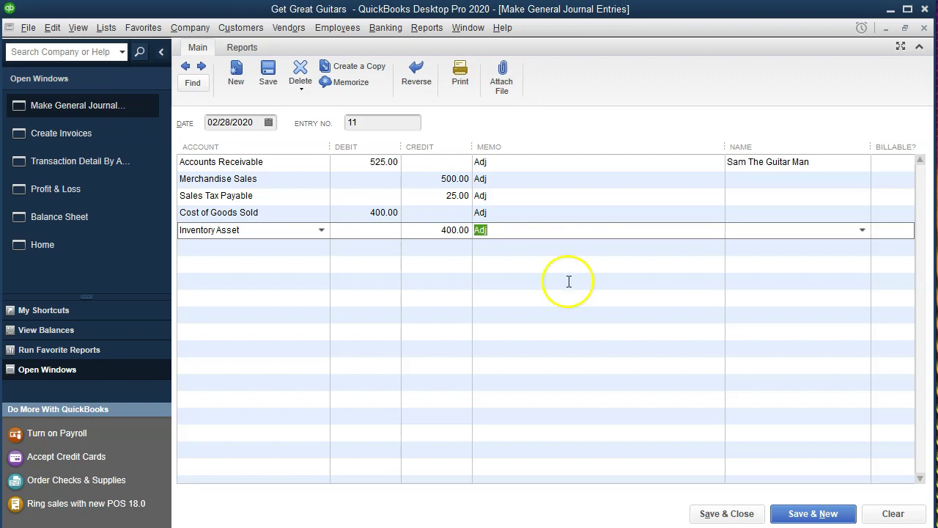
# - Assign the vendor NY Tax Collector to the Sales Tax Payable line, and save and close the journal entry
pyautogui.click(726, 517)
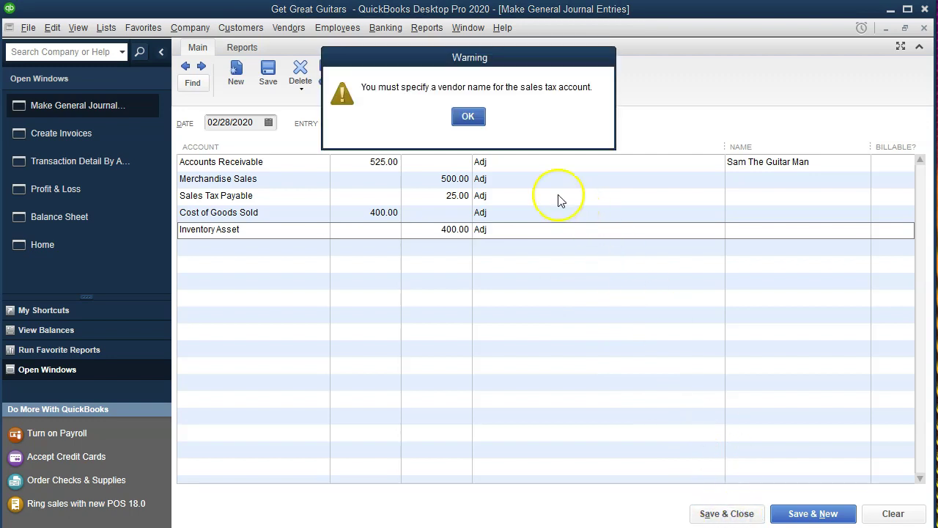
pyautogui.click(468, 117)
pyautogui.click(306, 201)
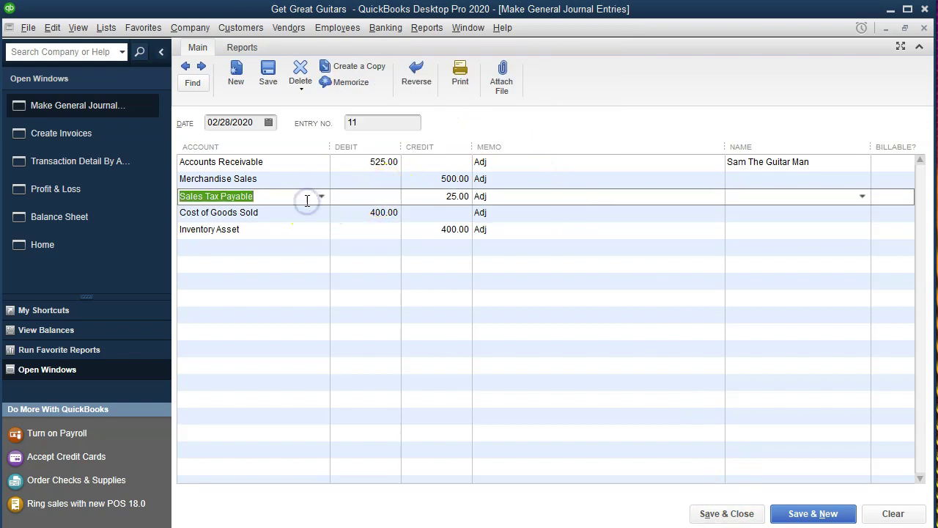
pyautogui.press('Tab')
pyautogui.press('Tab')
pyautogui.press('Tab')
pyautogui.press('Tab')
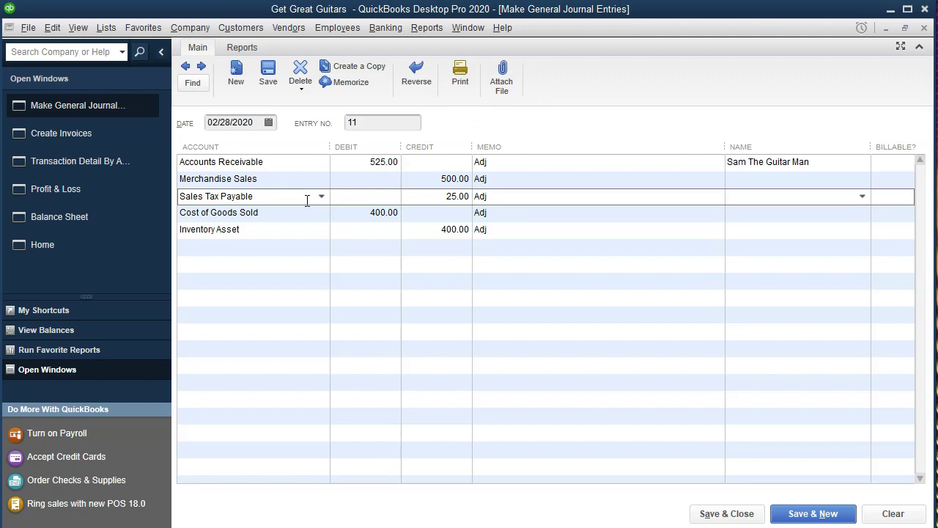
pyautogui.write('New Music Stuff')
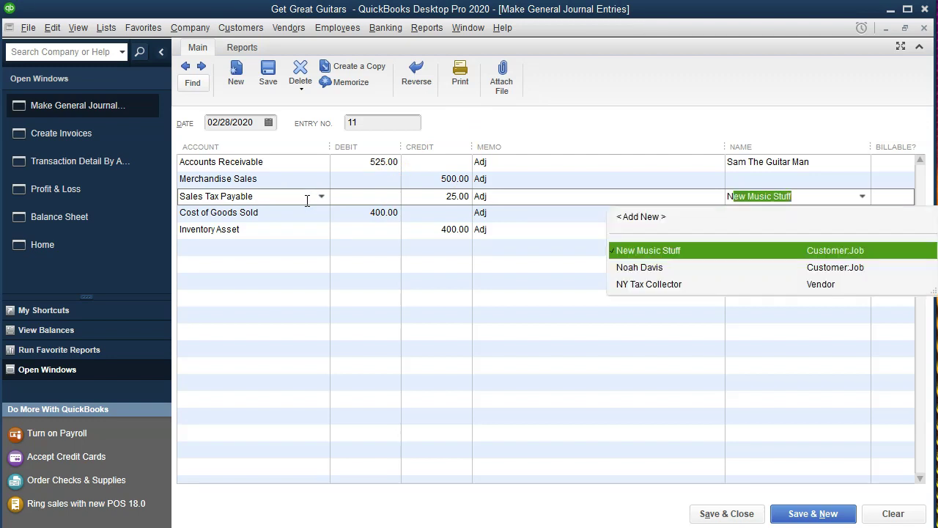
pyautogui.press('Down')
pyautogui.press('Down')
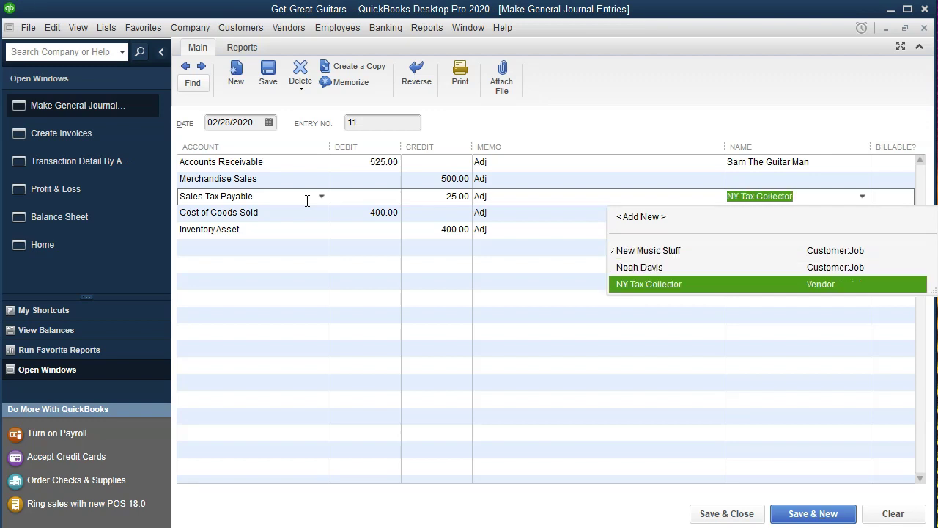
pyautogui.press('Tab')
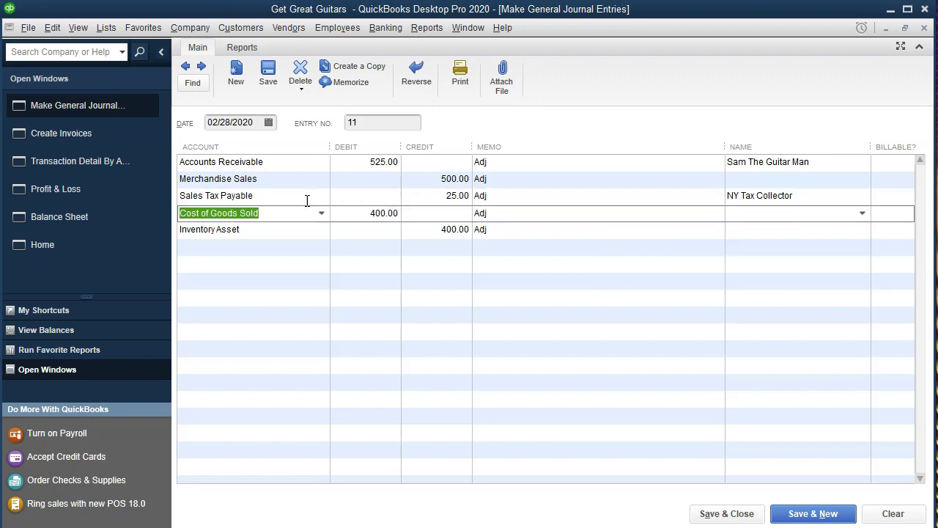
pyautogui.click(723, 510)
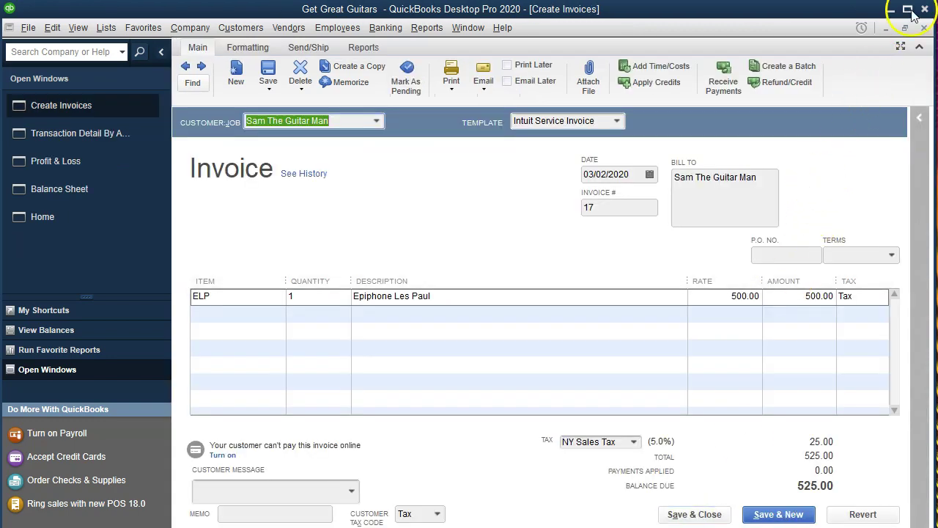
# - Close the invoice and set the Profit & Loss report's date range to 01/01/2020 through 02/28/2020
pyautogui.click(923, 28)
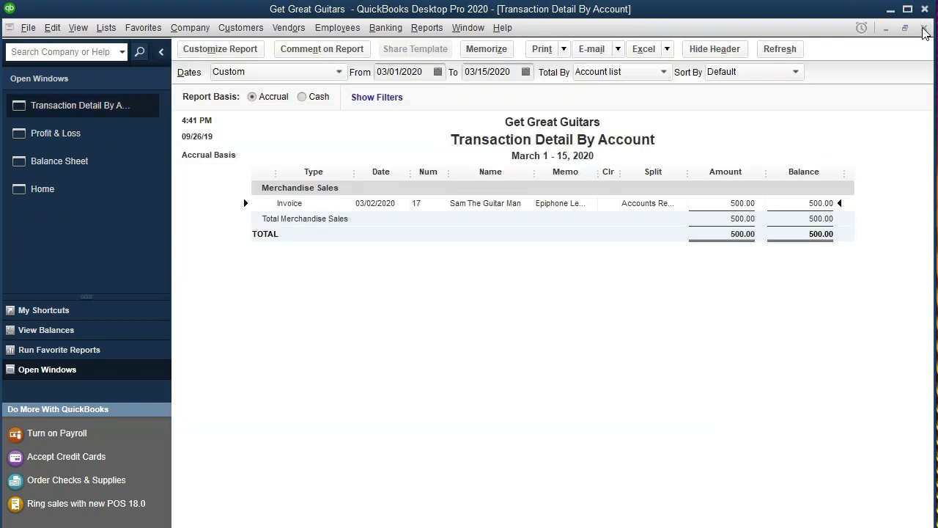
pyautogui.click(84, 135)
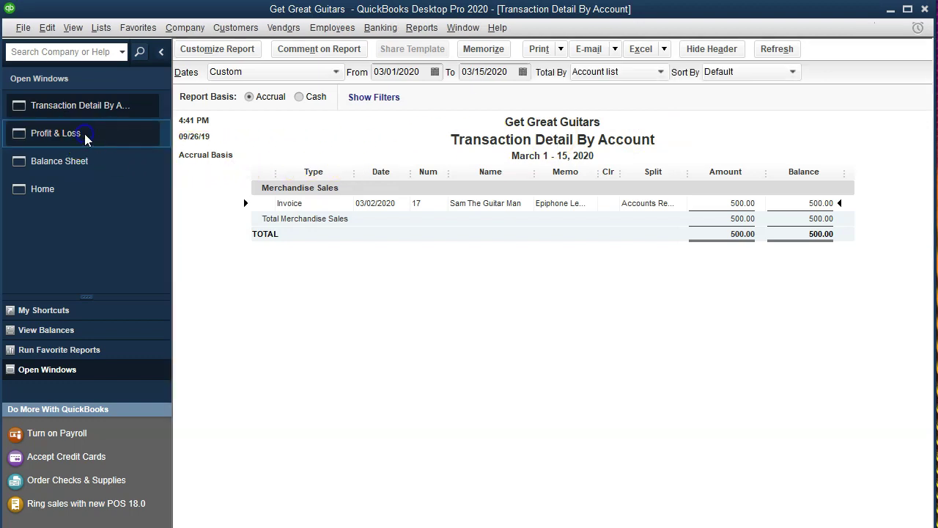
pyautogui.click(446, 73)
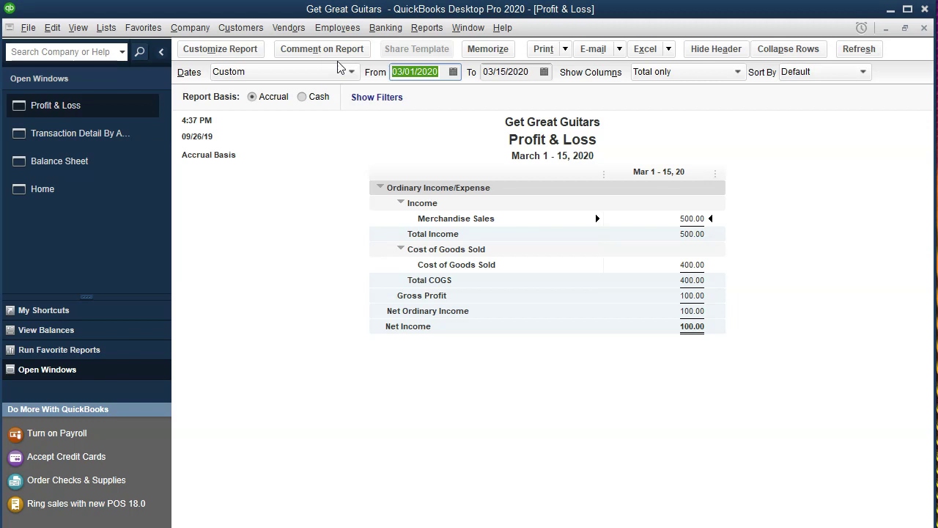
pyautogui.click(572, 266)
pyautogui.write('01/01/')
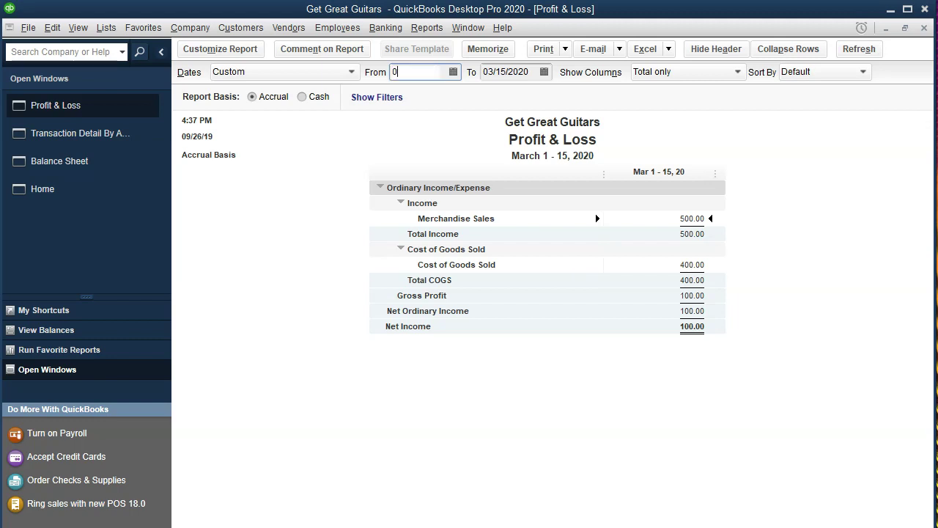
pyautogui.write('2020')
pyautogui.press('Tab')
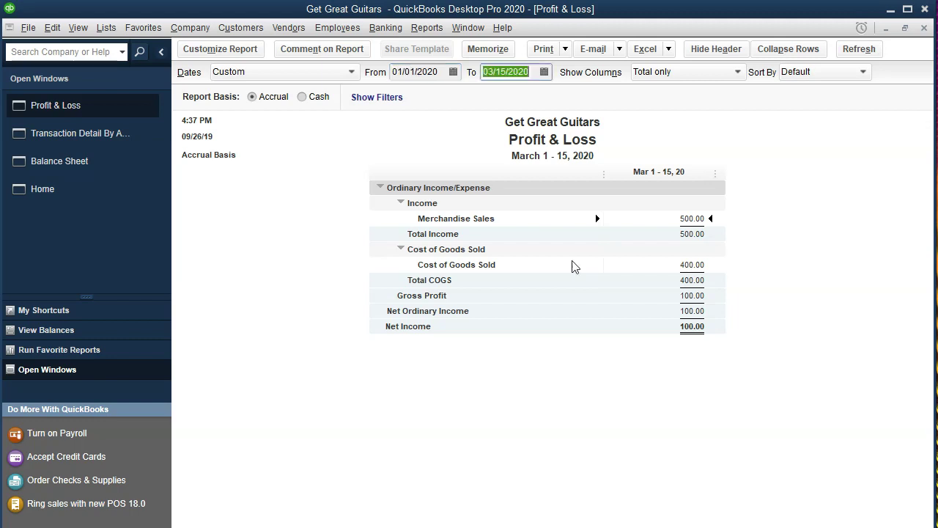
pyautogui.write('02282020')
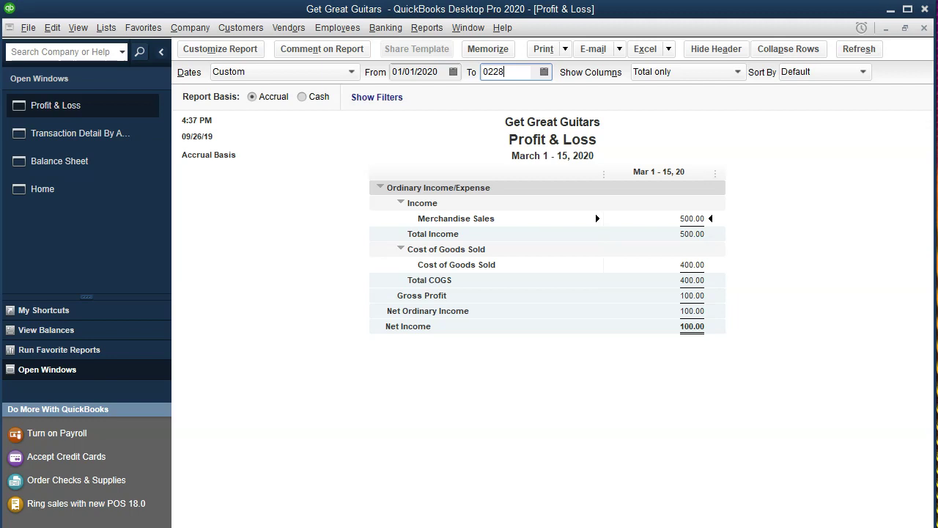
pyautogui.press('Tab')
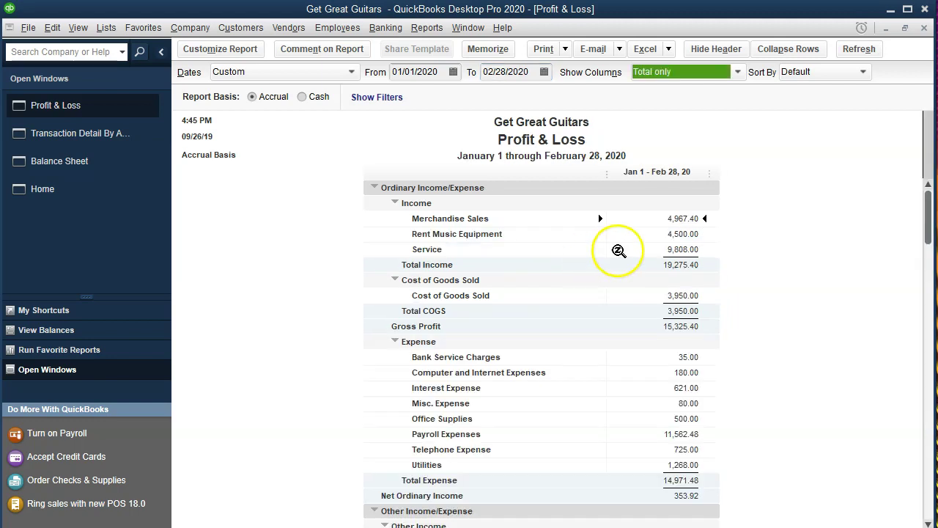
# - Trace the Merchandise Sales amount through its transaction detail to the 02/28/2020 general journal entry, and return to the Profit & Loss report
pyautogui.click(665, 222)
pyautogui.doubleClick(665, 222)
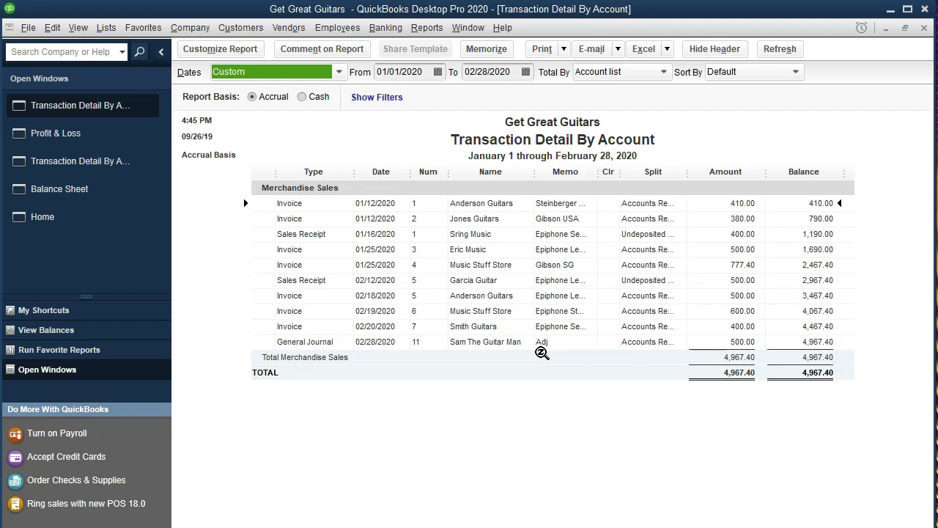
pyautogui.doubleClick(722, 343)
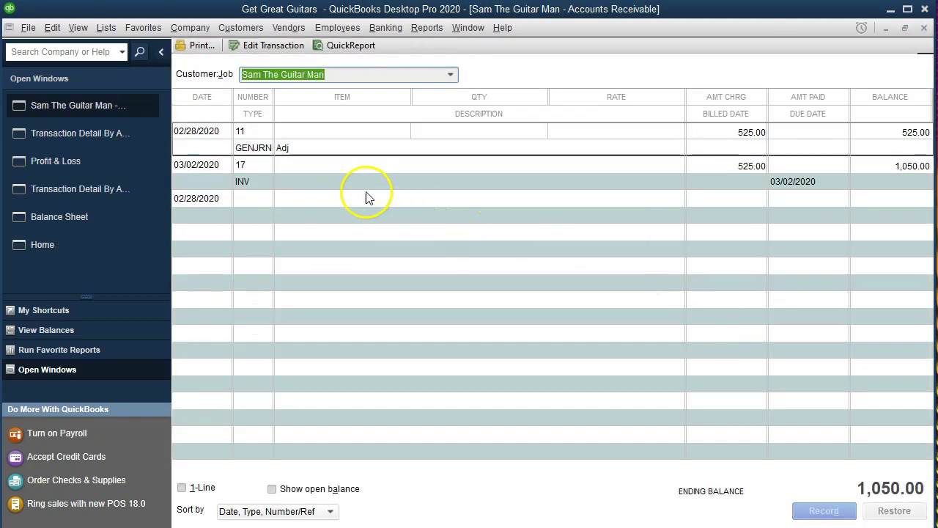
pyautogui.doubleClick(245, 147)
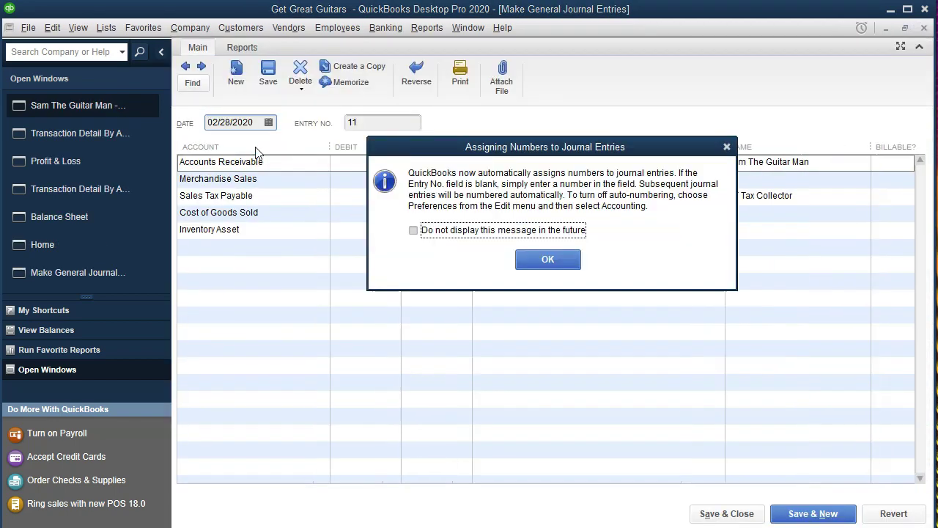
pyautogui.click(727, 146)
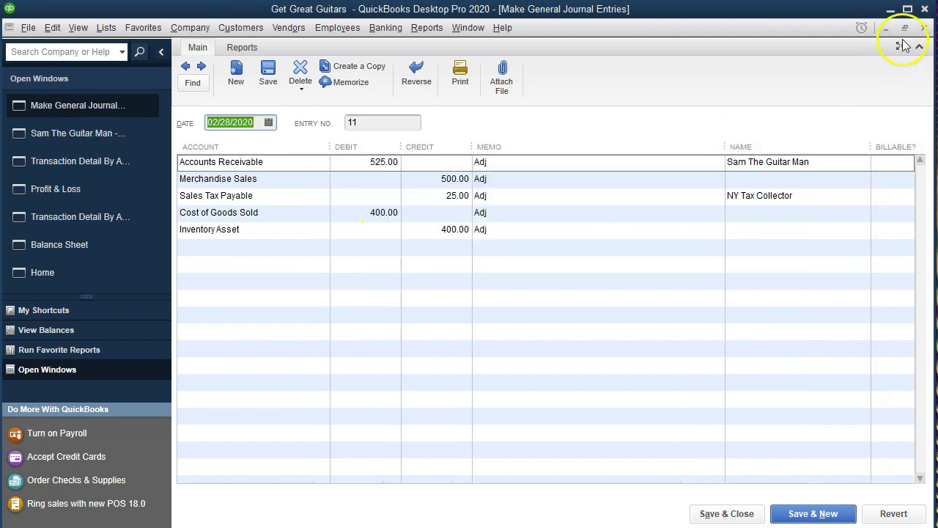
pyautogui.click(924, 27)
pyautogui.click(924, 29)
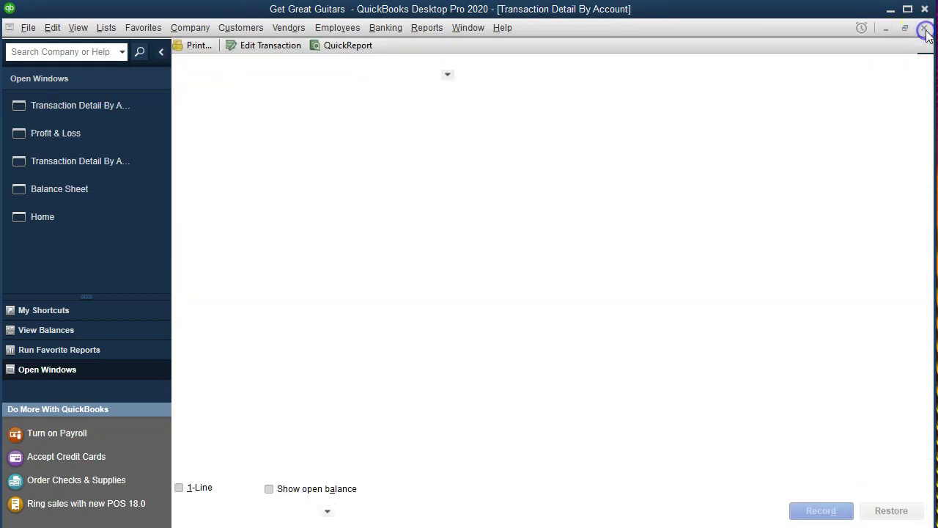
pyautogui.click(924, 29)
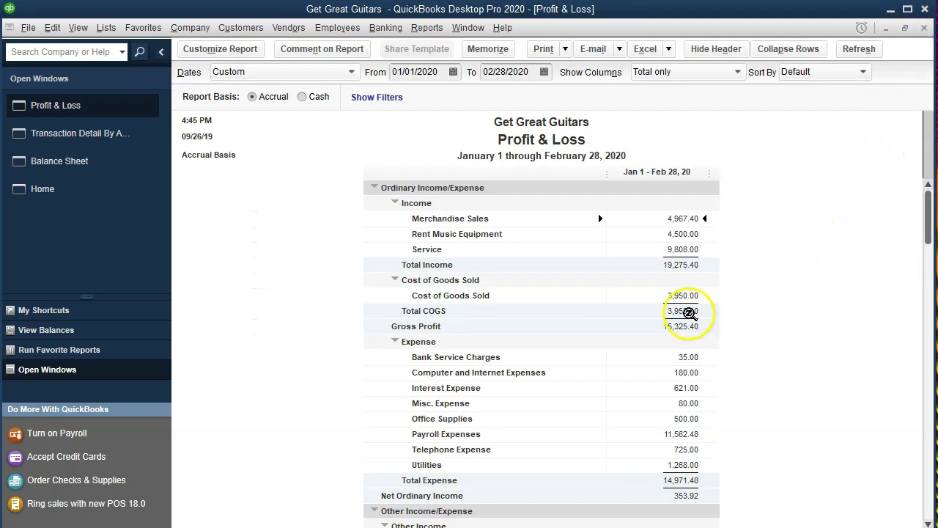
# - Trace the Cost of Goods Sold amount to the 02/28/2020 general journal entry, and return to its transaction detail
pyautogui.doubleClick(682, 294)
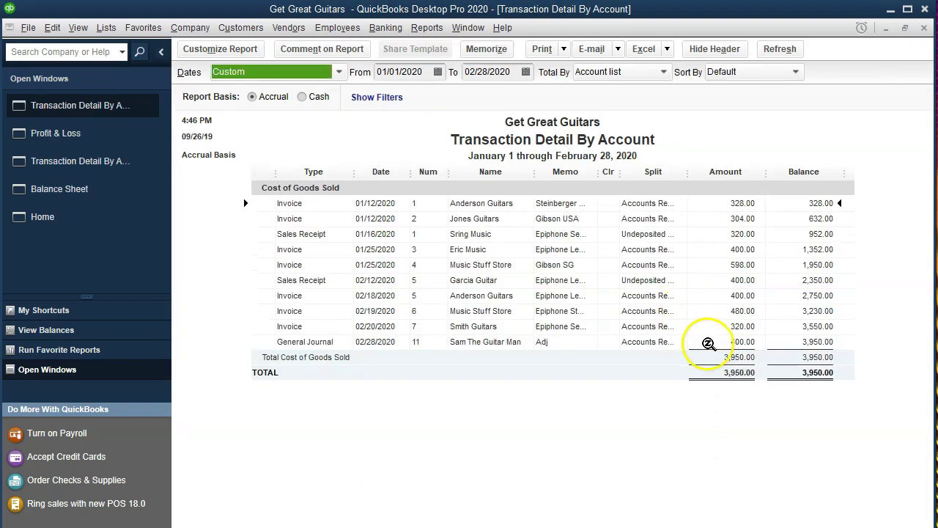
pyautogui.doubleClick(728, 340)
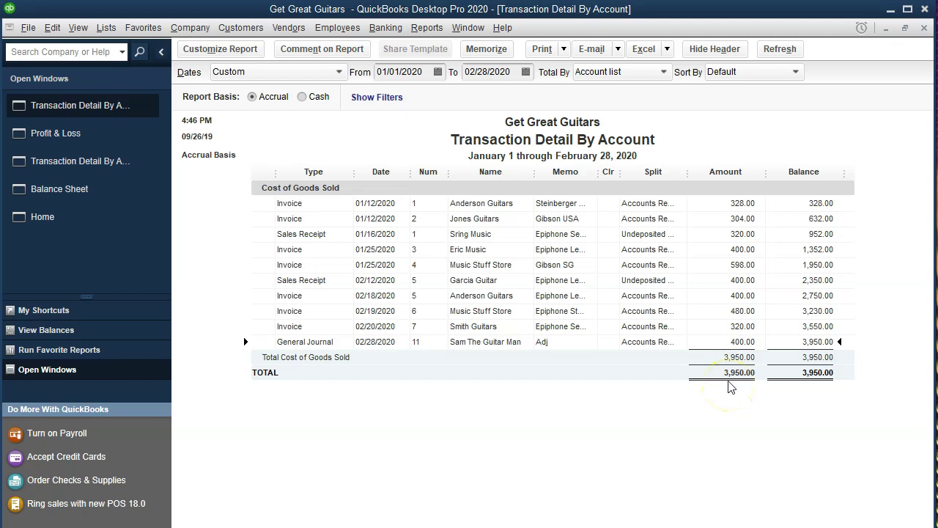
pyautogui.doubleClick(721, 345)
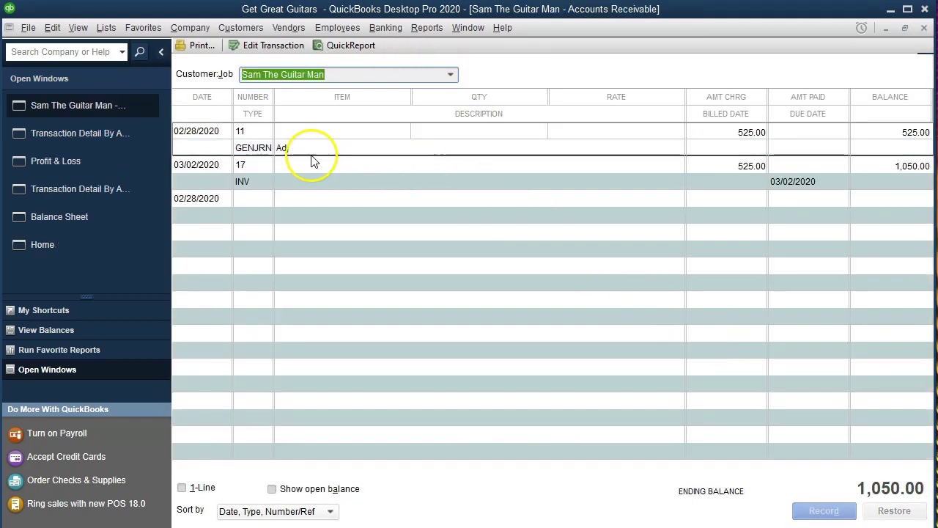
pyautogui.doubleClick(266, 148)
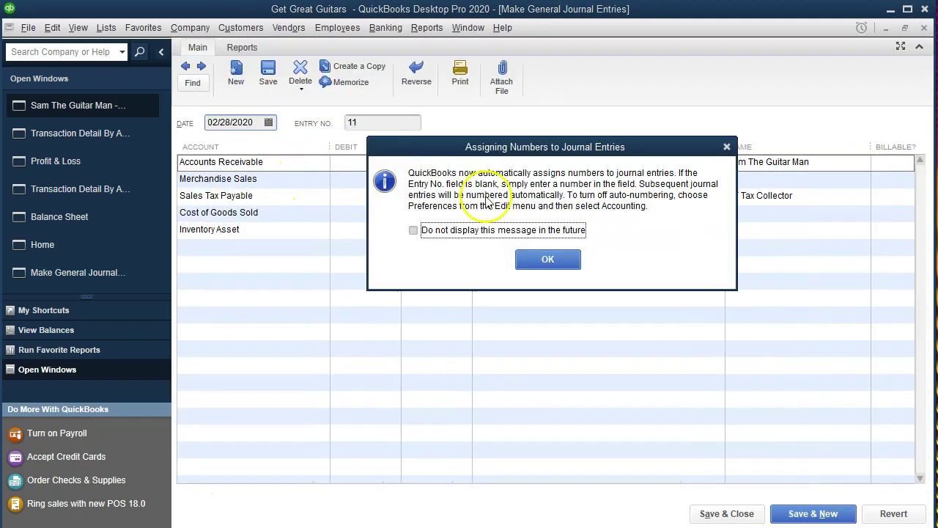
pyautogui.click(724, 145)
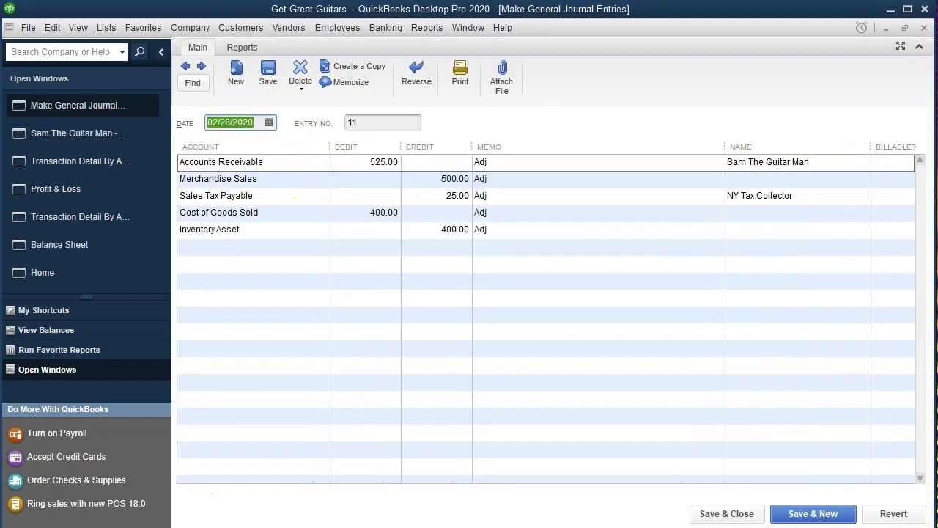
pyautogui.click(924, 27)
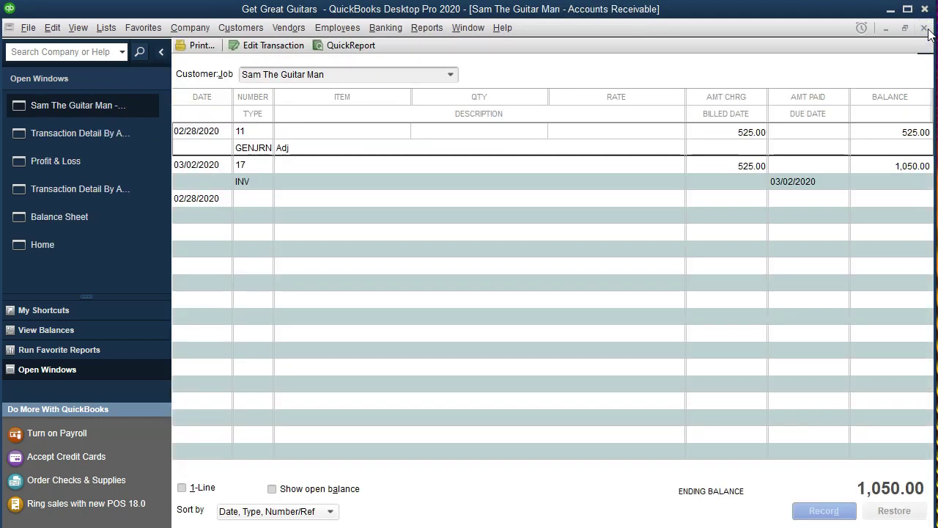
pyautogui.click(925, 29)
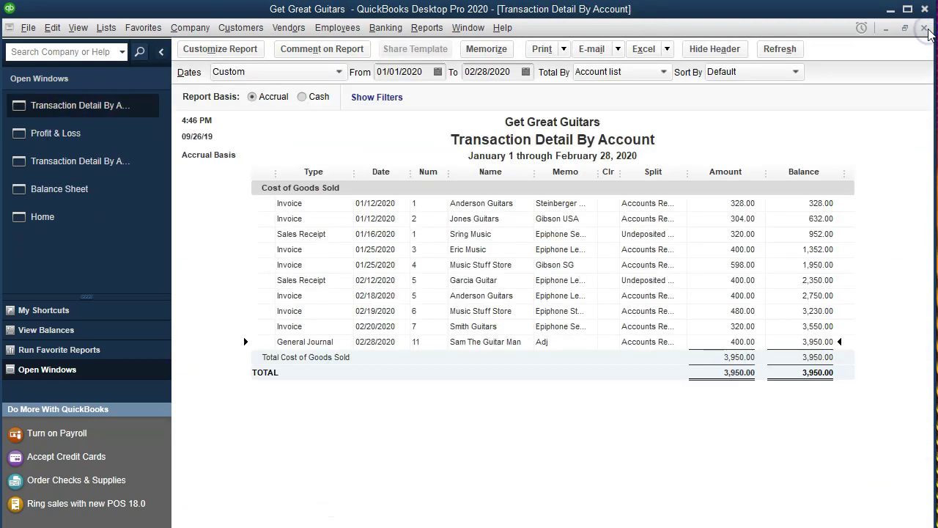
# - Customize the Balance Sheet report's date range to 01/01/2020 through 02/29/2020
pyautogui.click(103, 188)
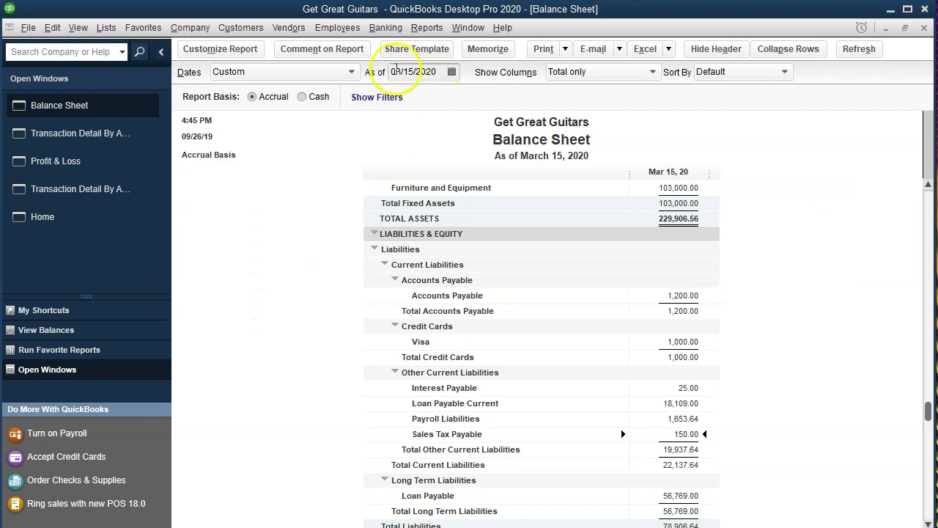
pyautogui.click(249, 49)
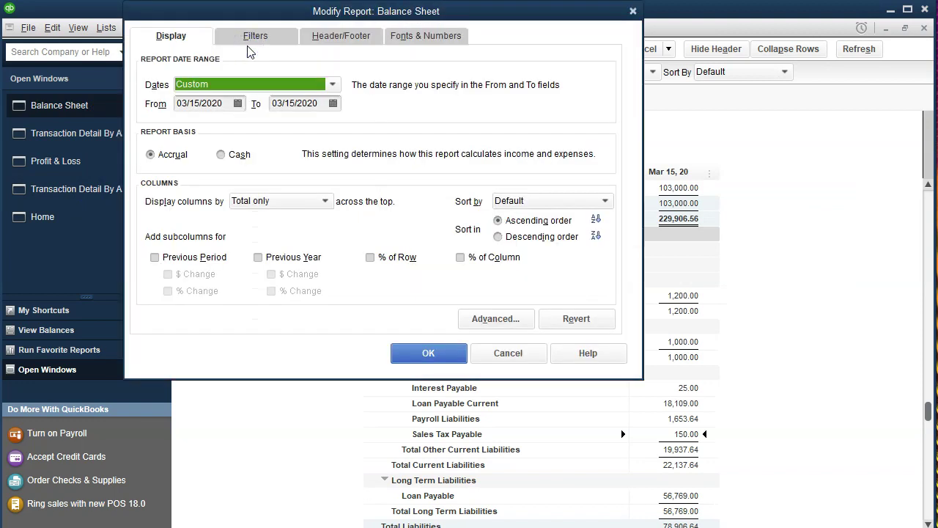
pyautogui.press('Tab')
pyautogui.write('0')
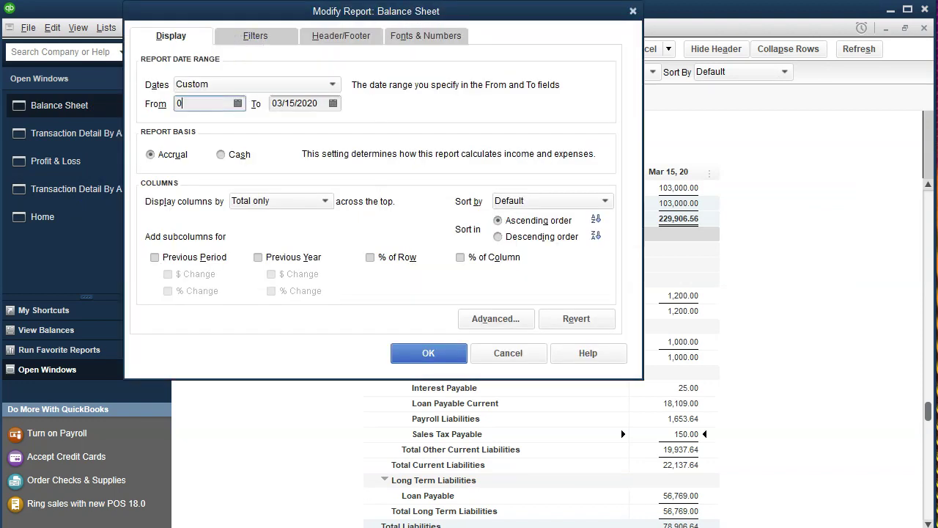
pyautogui.write('1/01/2020')
pyautogui.press('Tab')
pyautogui.write('0')
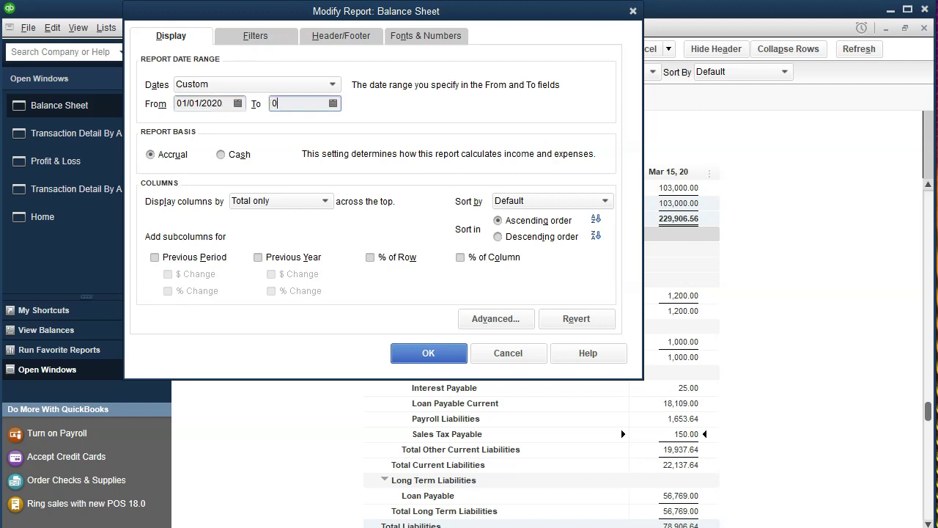
pyautogui.write('2/29/2020')
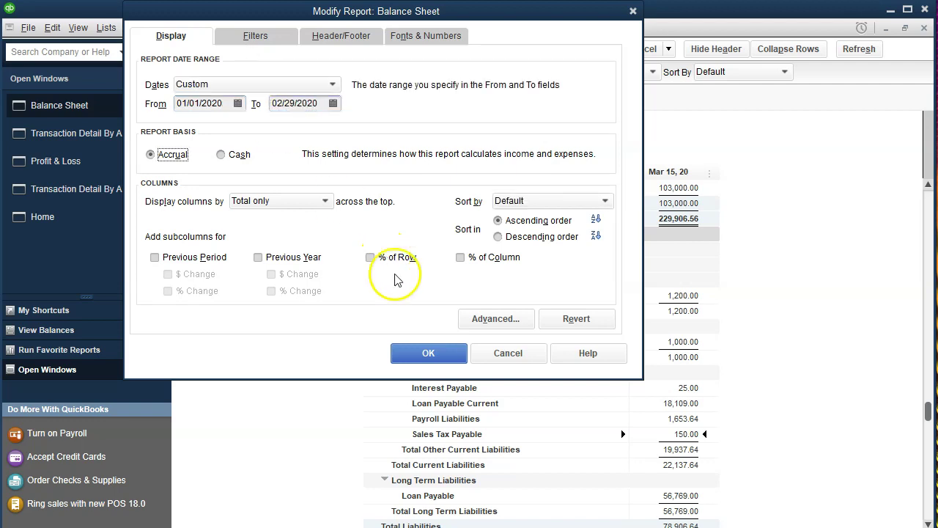
pyautogui.click(422, 352)
pyautogui.scroll(5, 769, 455)
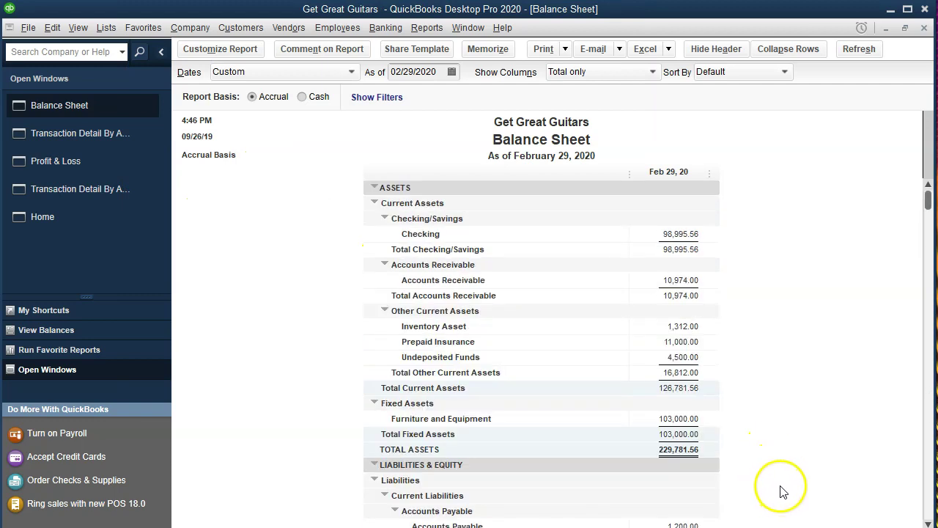
# - Trace the Balance Sheet's Accounts Receivable amount to the 02/28/2020 general journal entry, and return to the Balance Sheet
pyautogui.doubleClick(672, 280)
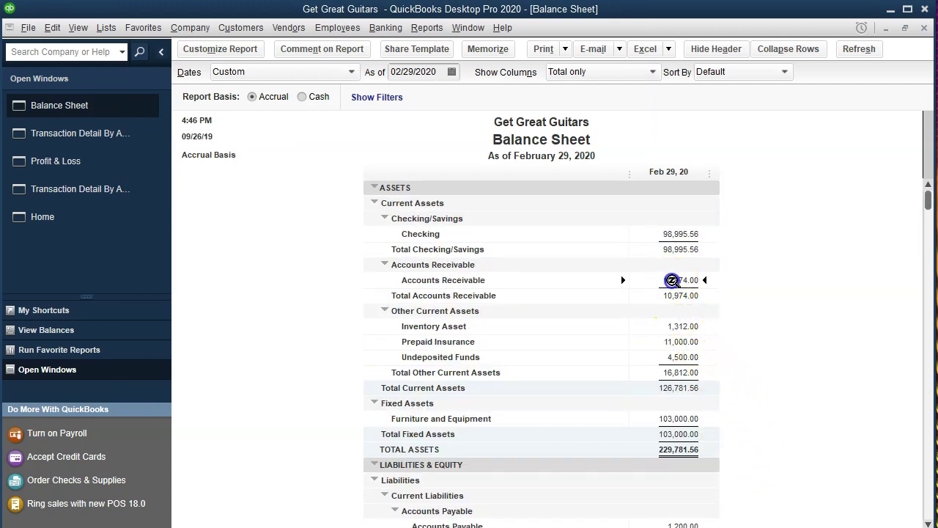
pyautogui.scroll(-3, 673, 285)
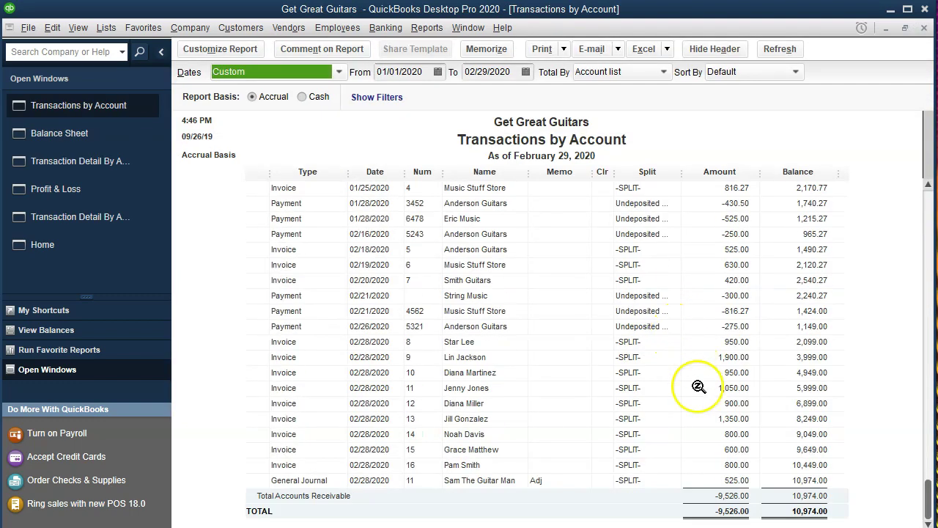
pyautogui.click(724, 480)
pyautogui.click(924, 27)
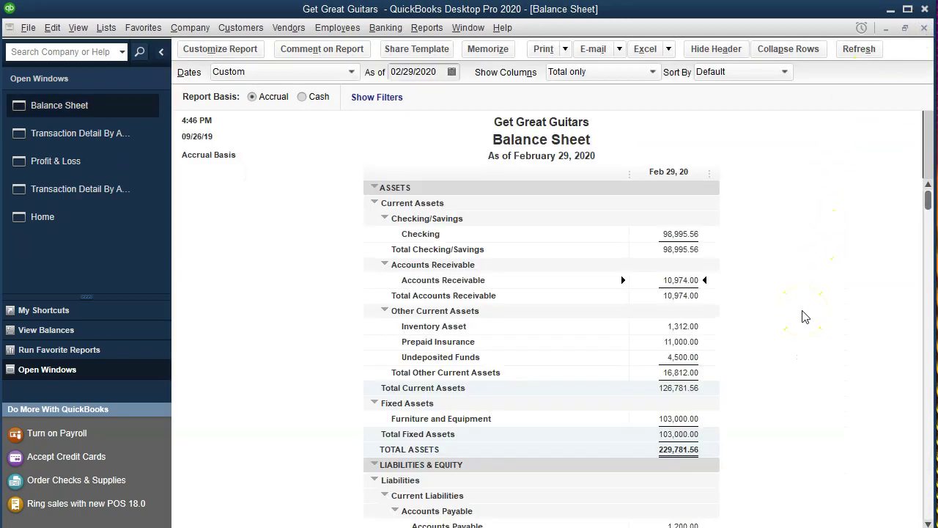
# - Check the Inventory Asset amount's transaction detail for the 02/28/2020 general journal entry, and return to the Balance Sheet
pyautogui.scroll(-2, 804, 316)
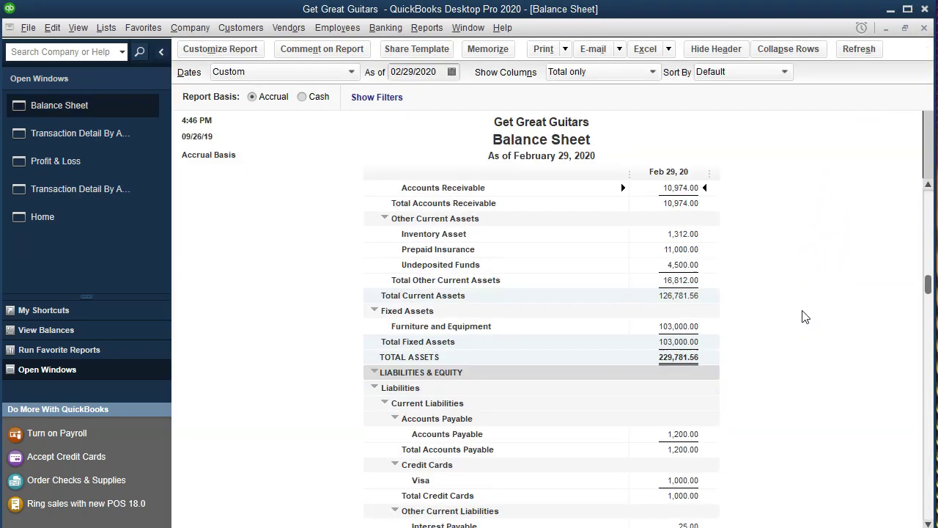
pyautogui.doubleClick(683, 234)
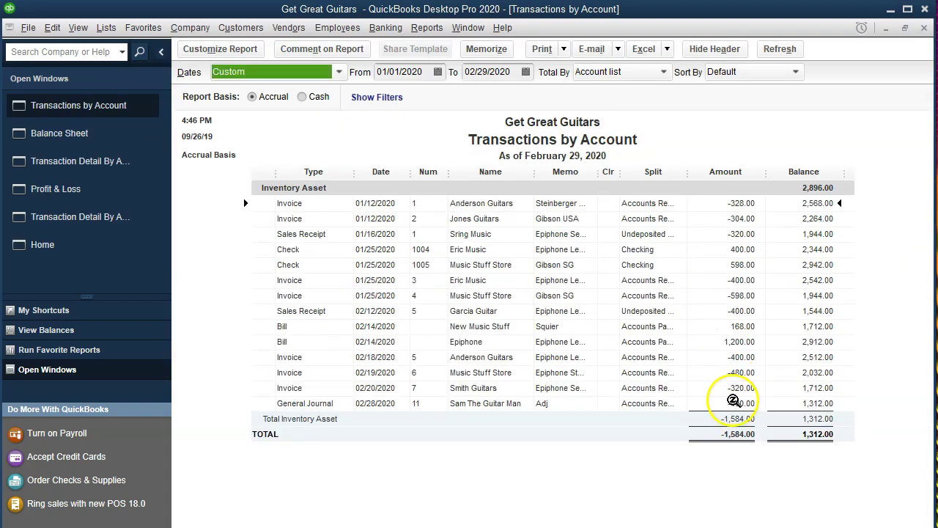
pyautogui.click(923, 28)
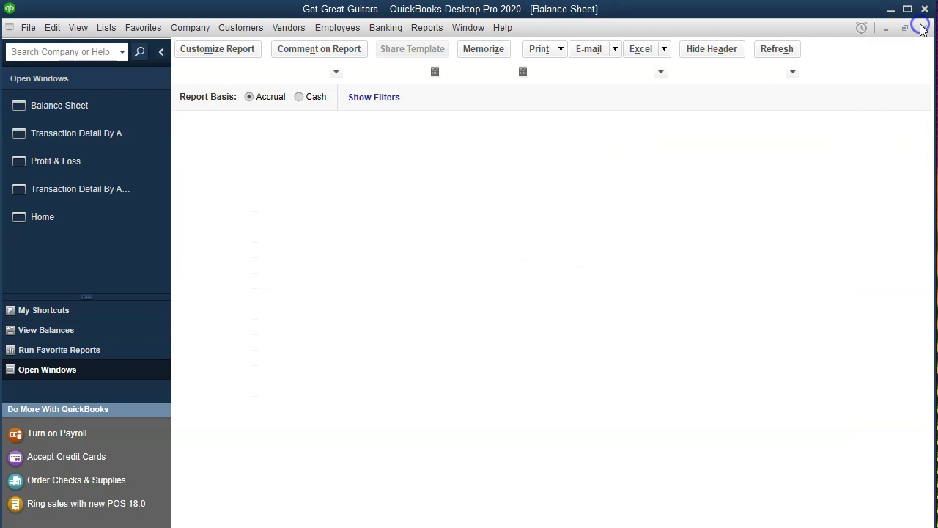
# - Trace the Sales Tax Payable amount to the 02/28/2020 general journal entry, and return to the Balance Sheet
pyautogui.scroll(-1, 649, 352)
pyautogui.scroll(-1, 628, 447)
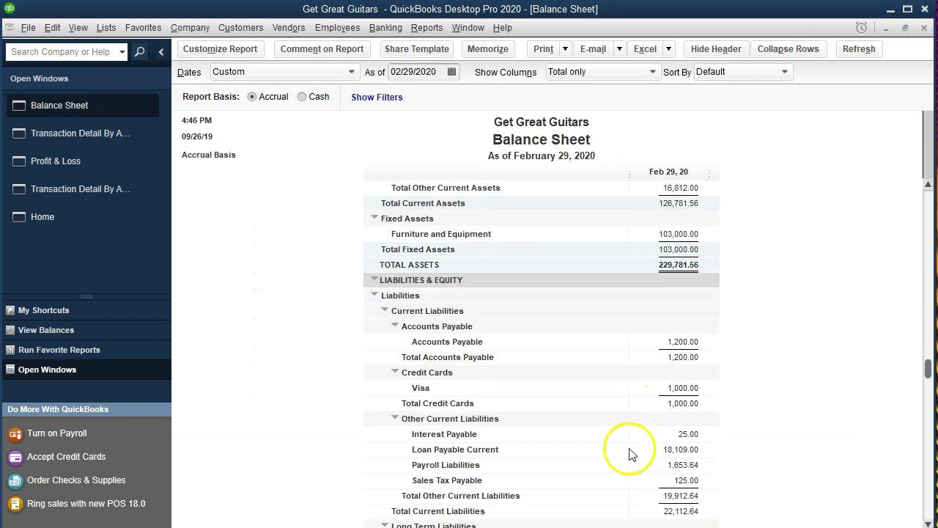
pyautogui.doubleClick(689, 480)
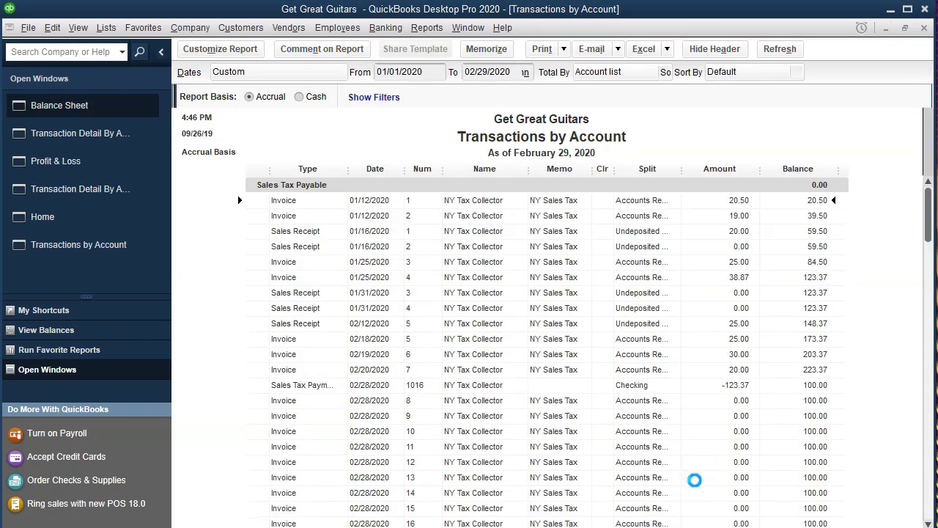
pyautogui.scroll(-2, 696, 475)
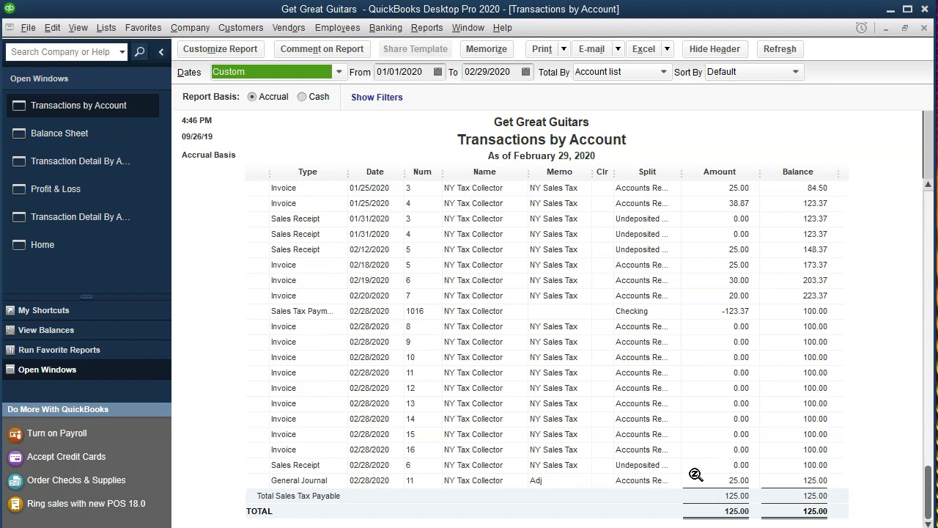
pyautogui.doubleClick(698, 482)
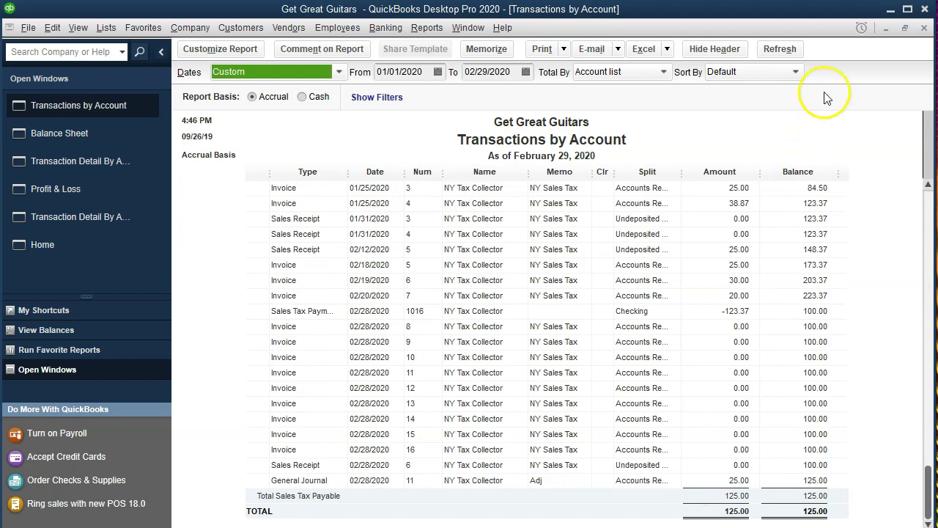
pyautogui.click(923, 27)
# - Run the Customer Balance Detail report for Accounts Receivable with a date range of 01/01/2020 through 02/29/2020
pyautogui.scroll(4, 718, 330)
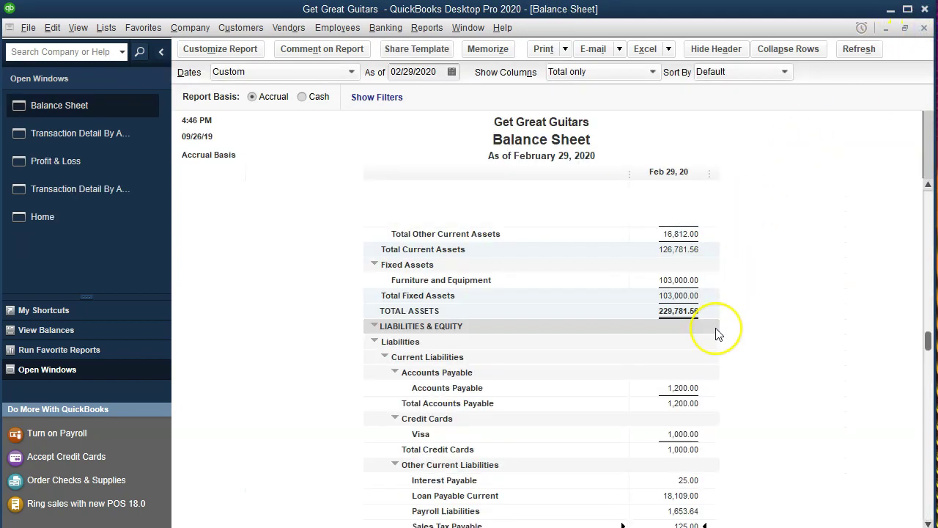
pyautogui.click(664, 281)
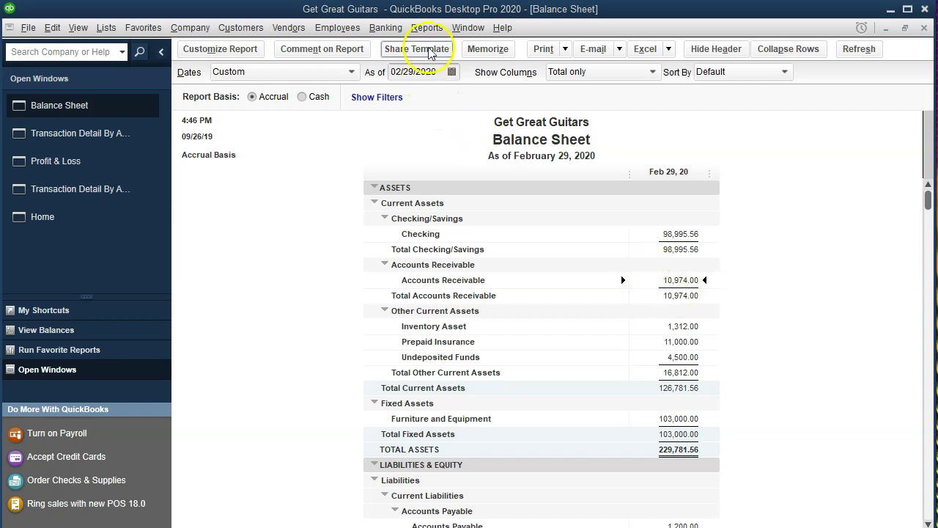
pyautogui.click(426, 28)
pyautogui.click(426, 28)
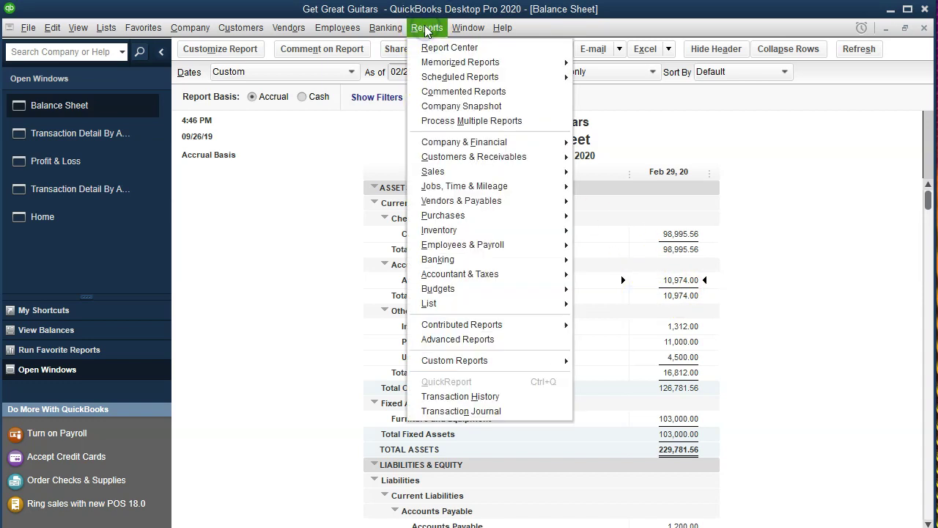
pyautogui.click(466, 157)
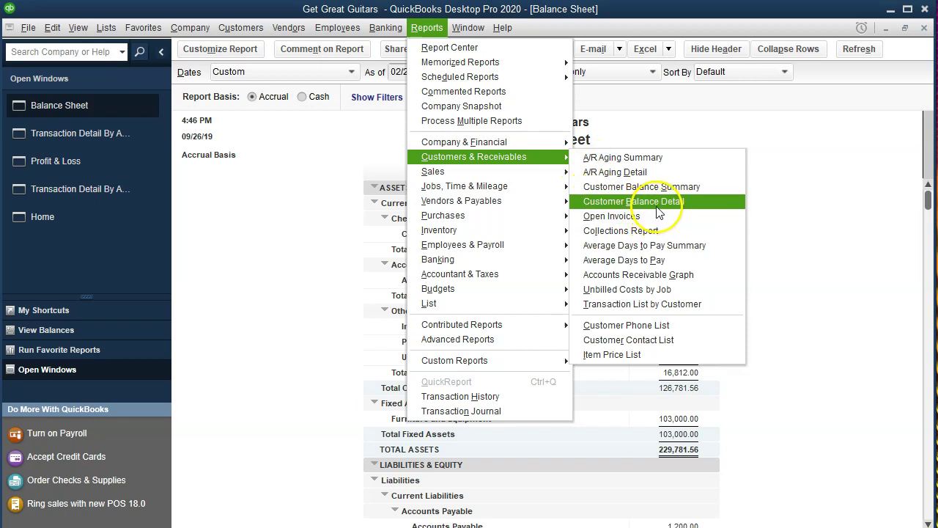
pyautogui.click(630, 201)
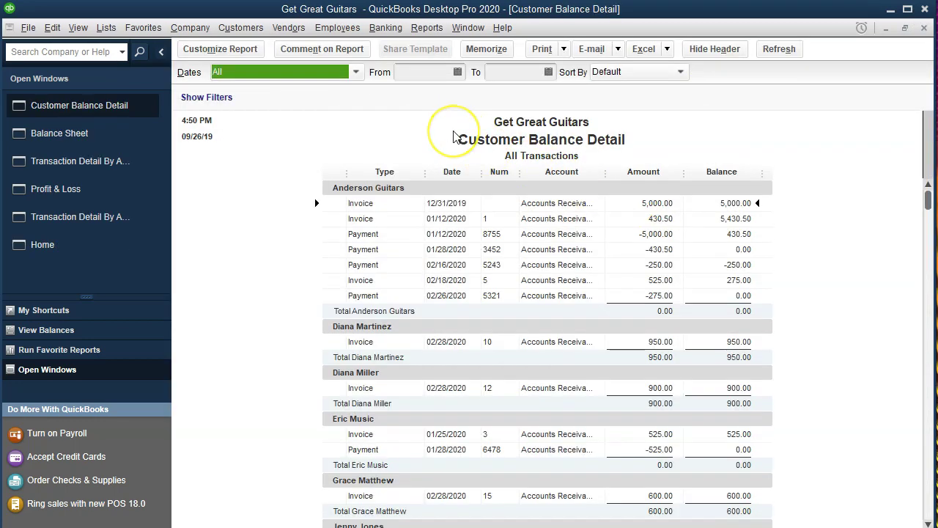
pyautogui.press('Tab')
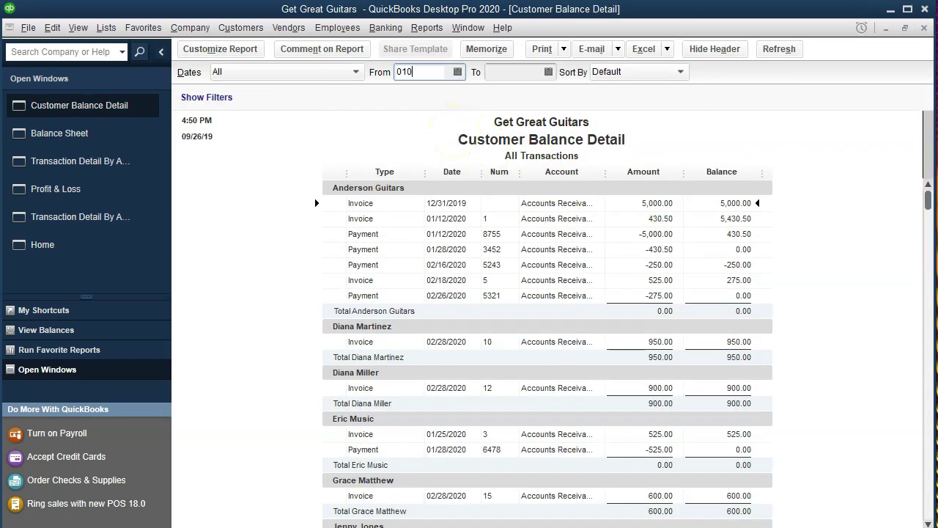
pyautogui.press('Tab')
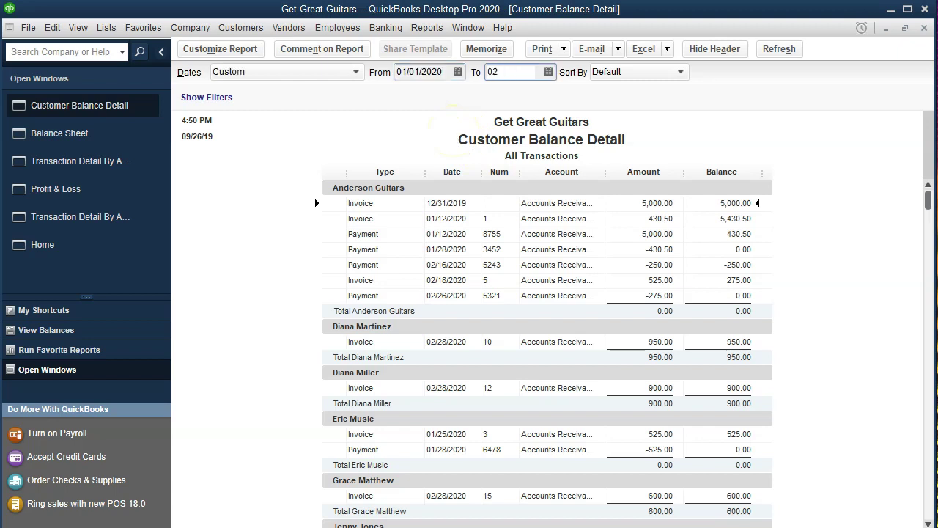
pyautogui.press('Tab')
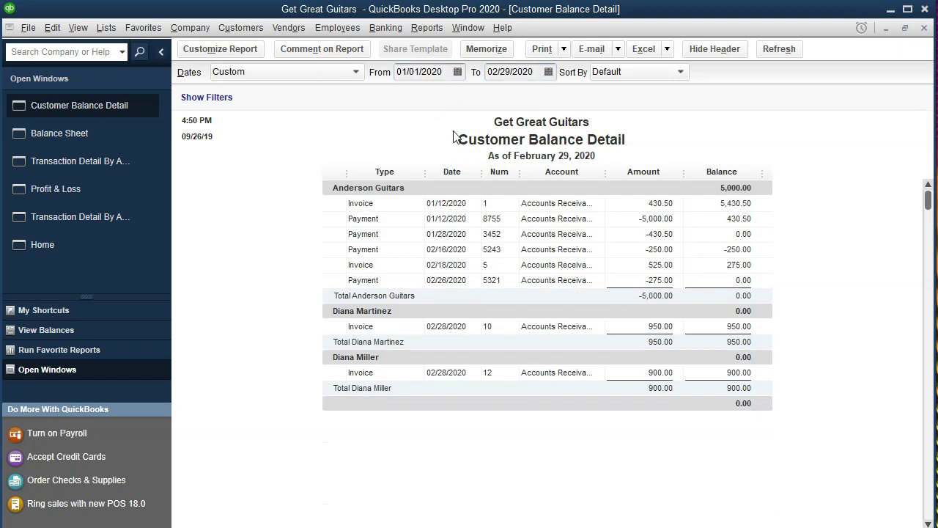
# - Compare the Customer Balance Detail total and its 02/28/2020 general journal line with Accounts Receivable on the Balance Sheet
pyautogui.scroll(-5, 534, 278)
pyautogui.scroll(-7, 536, 284)
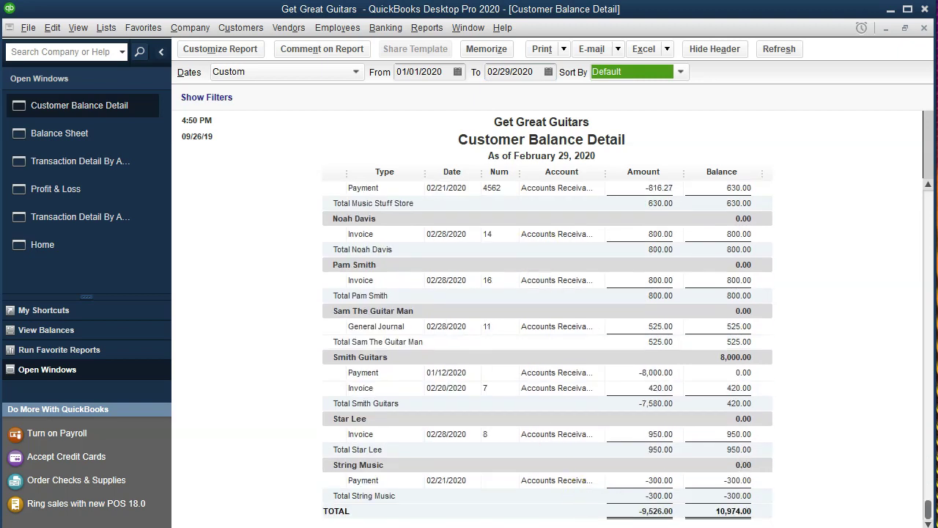
pyautogui.click(103, 134)
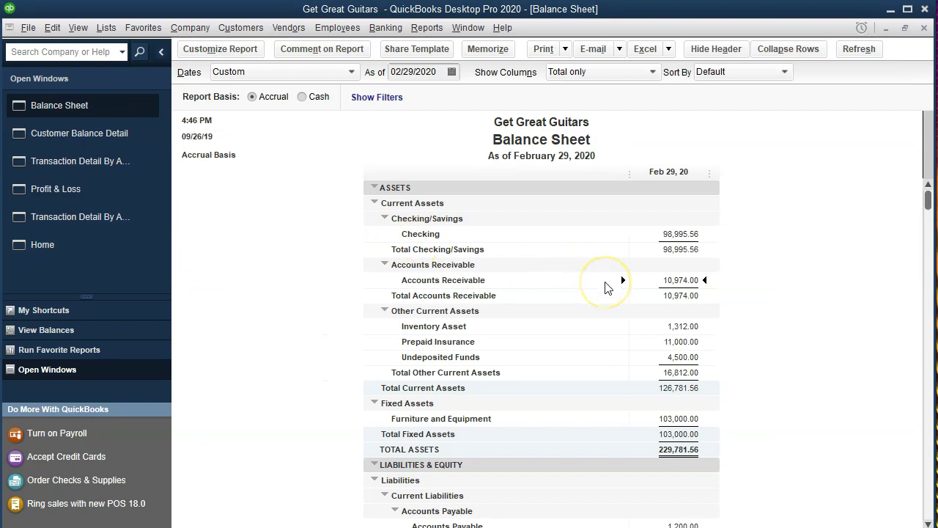
pyautogui.click(117, 141)
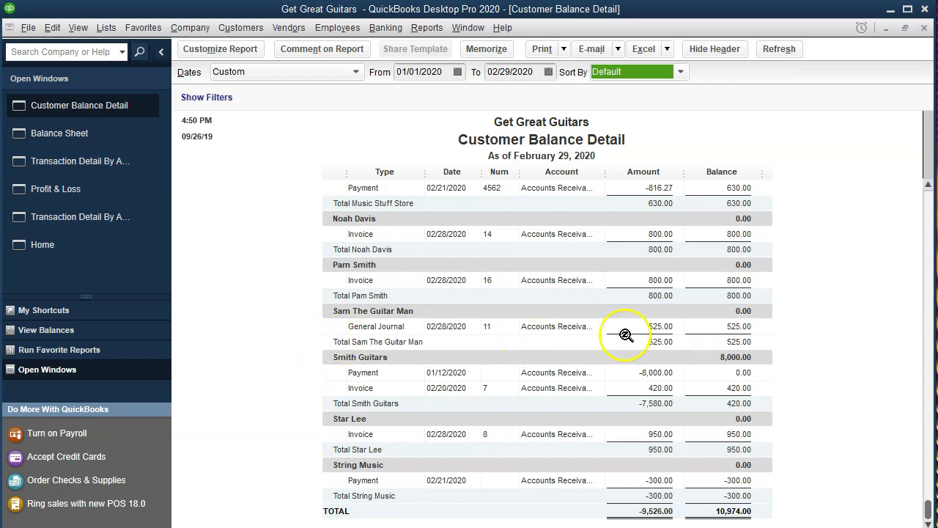
pyautogui.click(649, 330)
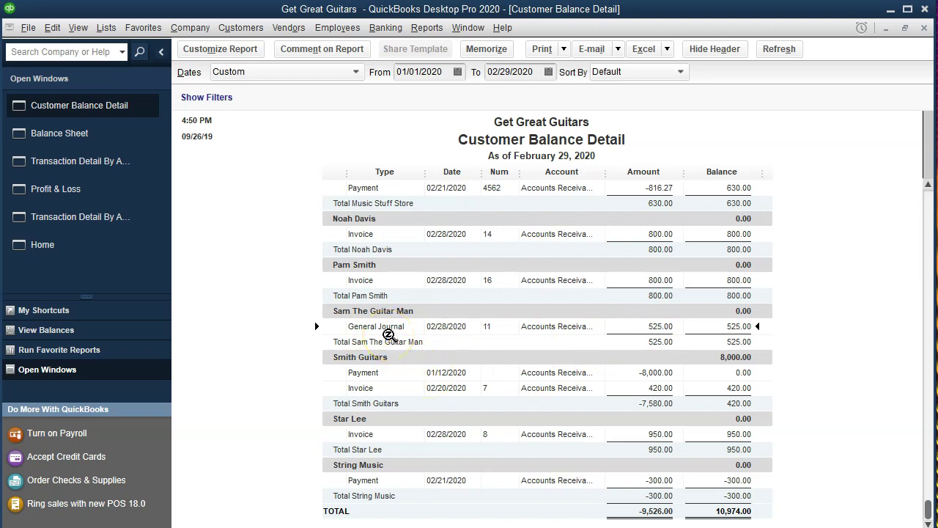
pyautogui.click(103, 133)
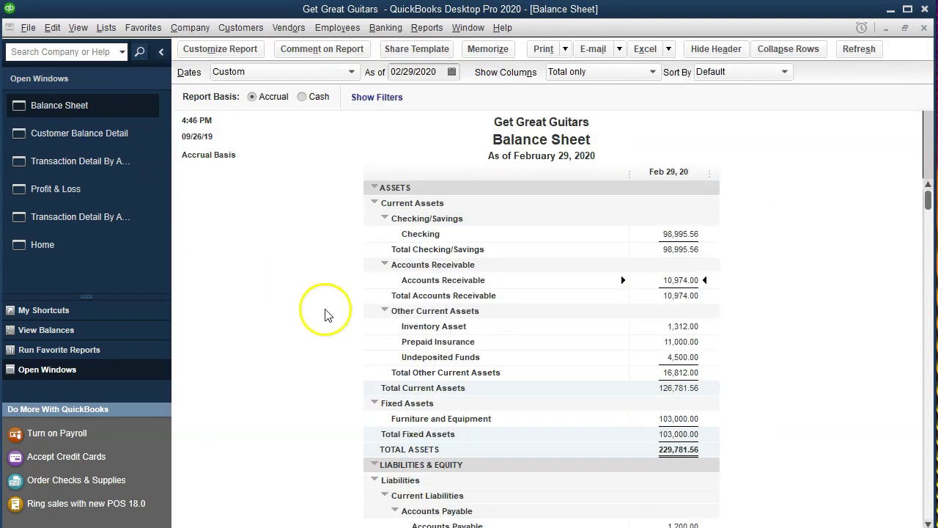
# - Run the Inventory Valuation Summary report as of 02/29/2020 to check the Balance Sheet's Inventory Asset amount
pyautogui.click(660, 324)
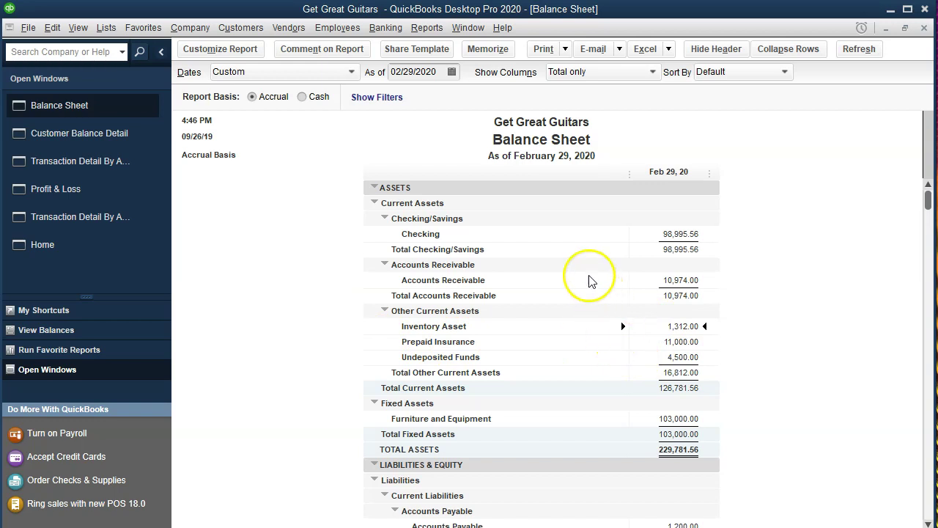
pyautogui.click(426, 27)
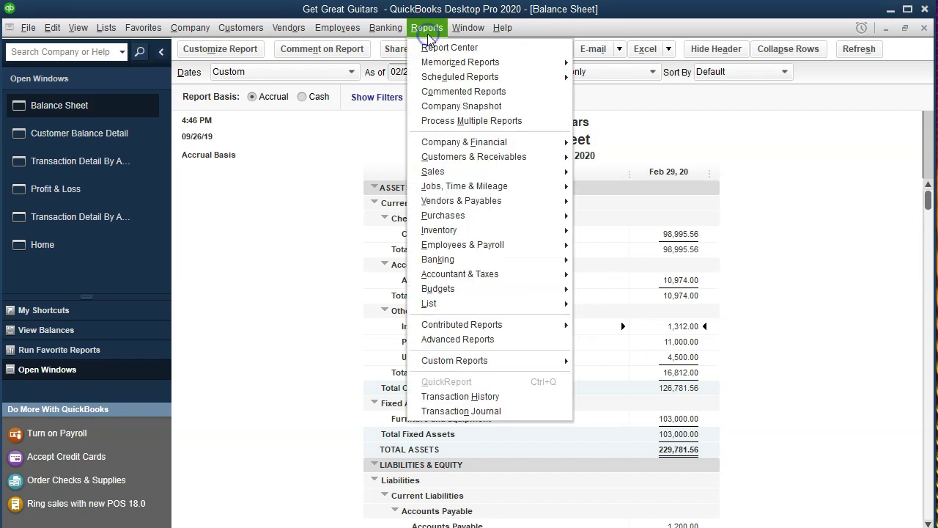
pyautogui.moveTo(540, 231)
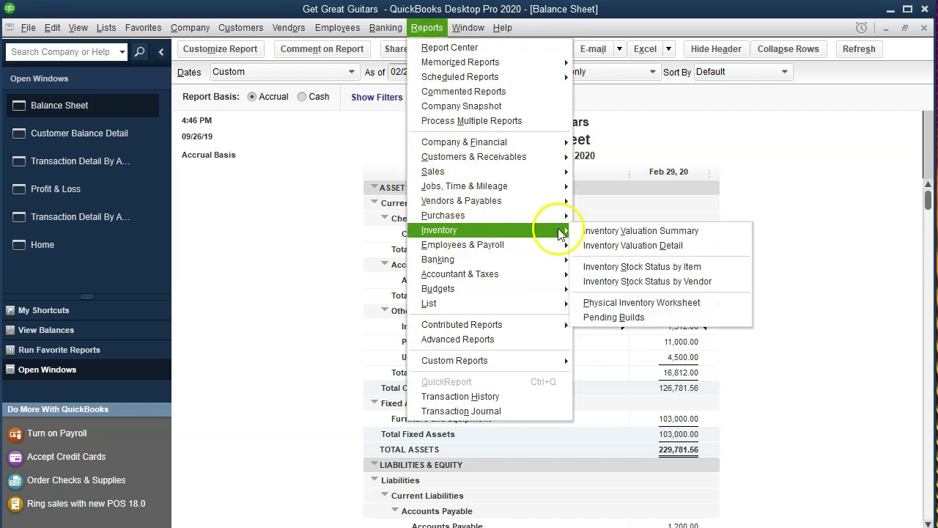
pyautogui.click(611, 230)
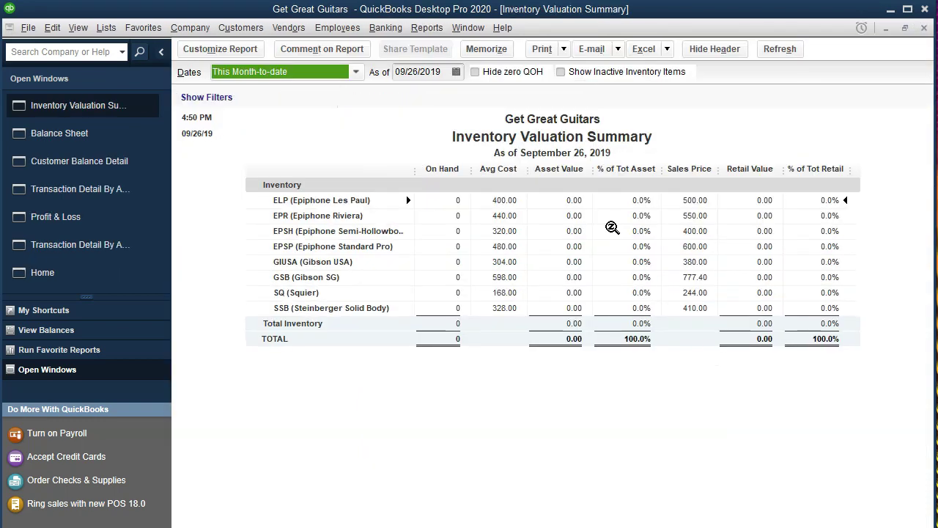
pyautogui.press('Tab')
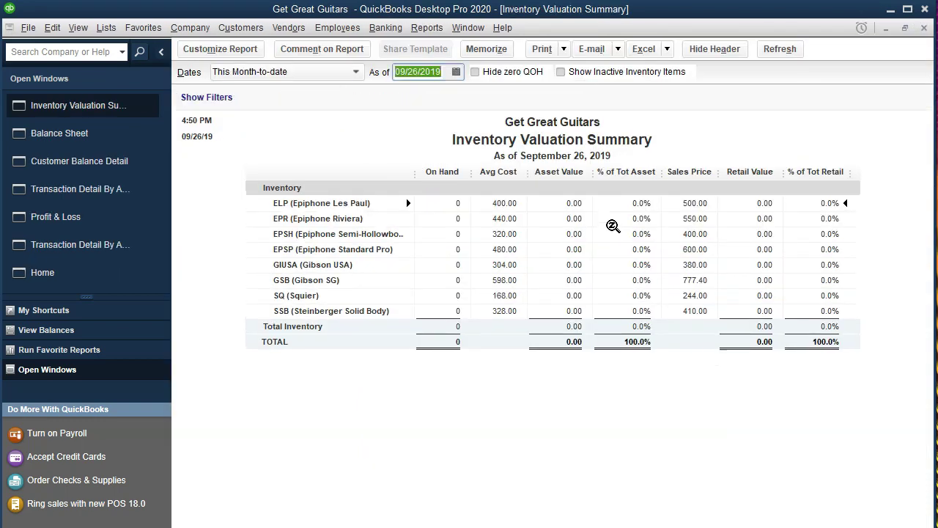
pyautogui.press('BackSpace')
pyautogui.write('02/29/20')
pyautogui.press('Tab')
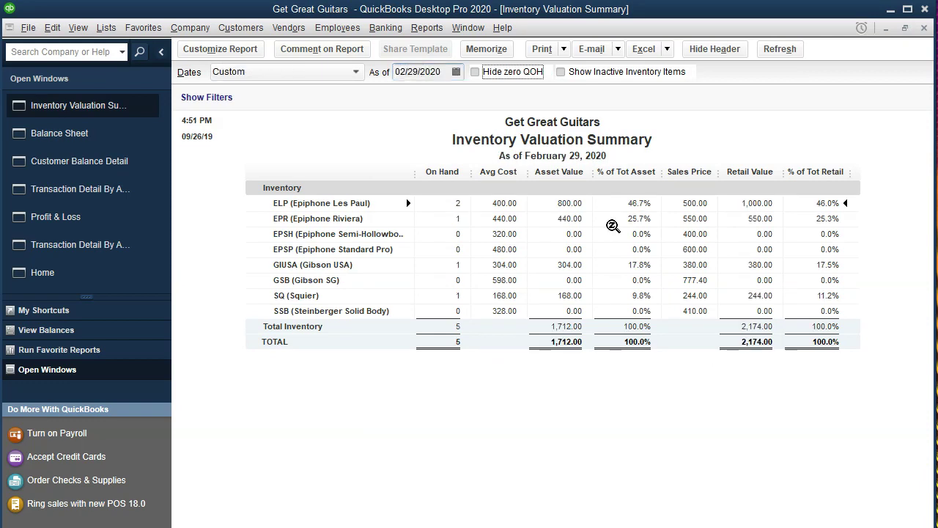
# - In Calculator, subtract the Balance Sheet's Inventory Asset of 1312 from the valuation summary's 1712, and close Calculator
pyautogui.press('XF86Calculator')
pyautogui.moveTo(595, 185); pyautogui.dragTo(668, 162)
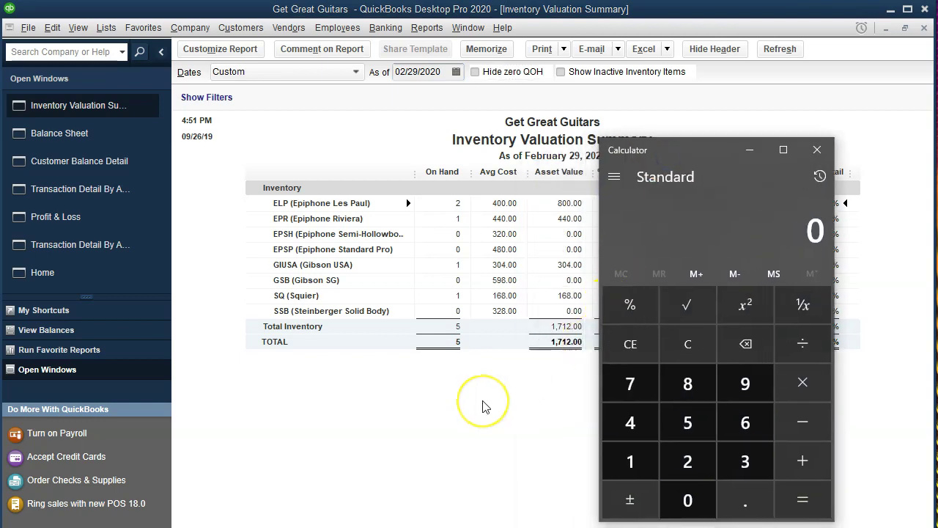
pyautogui.write('1712-')
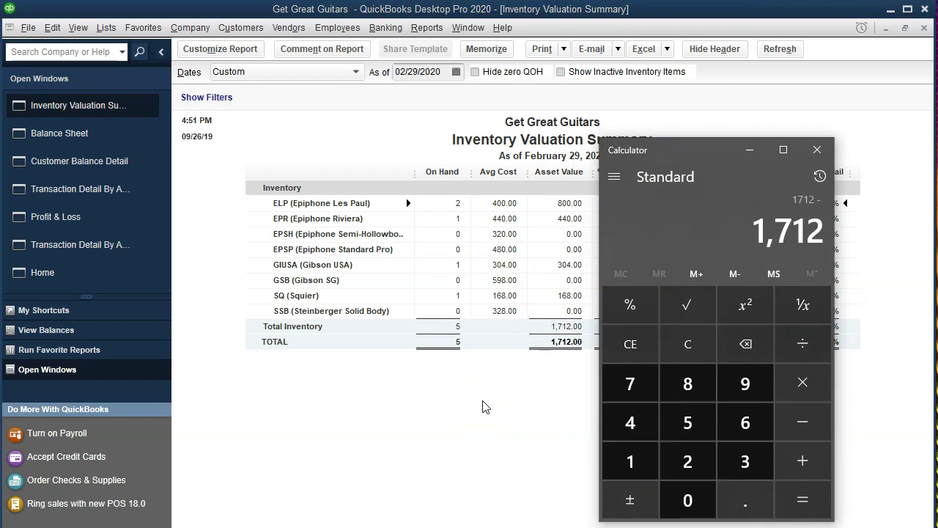
pyautogui.click(71, 145)
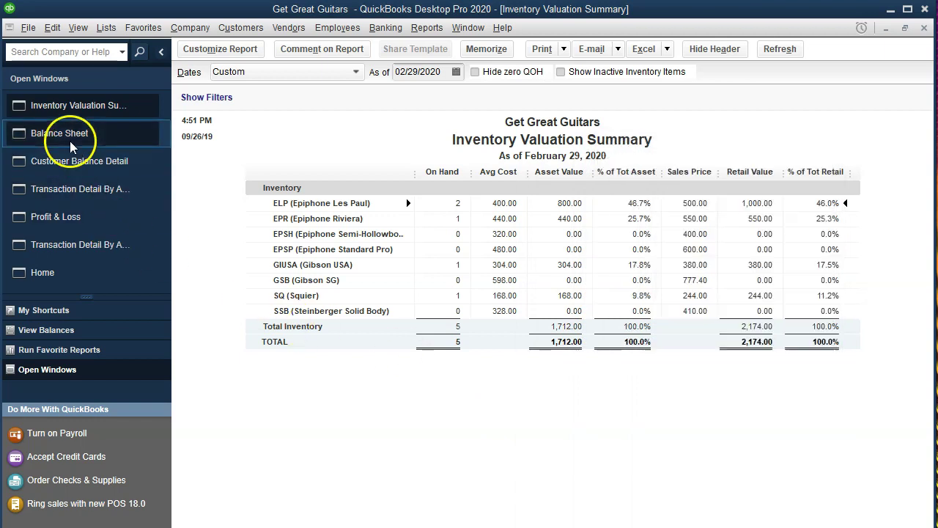
pyautogui.click(668, 526)
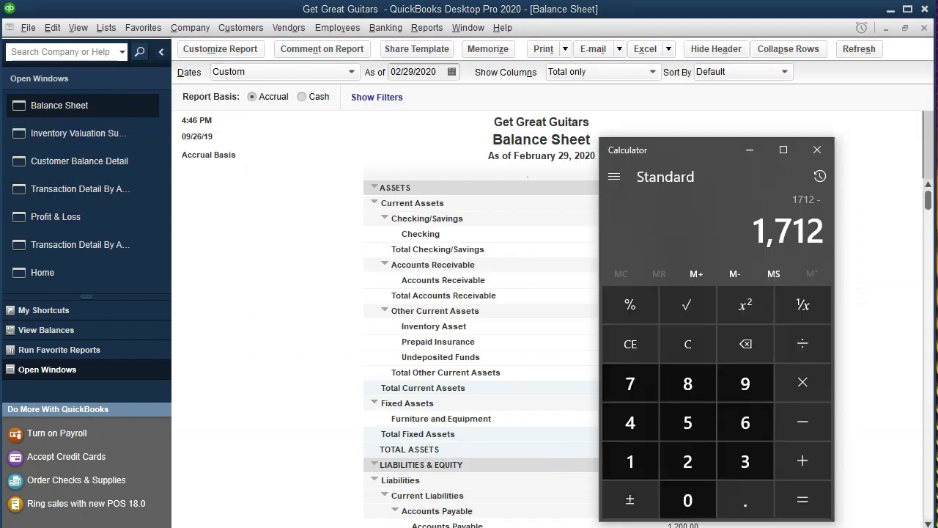
pyautogui.moveTo(685, 145); pyautogui.dragTo(333, 152)
pyautogui.click(448, 439)
pyautogui.write('1312')
pyautogui.press('Return')
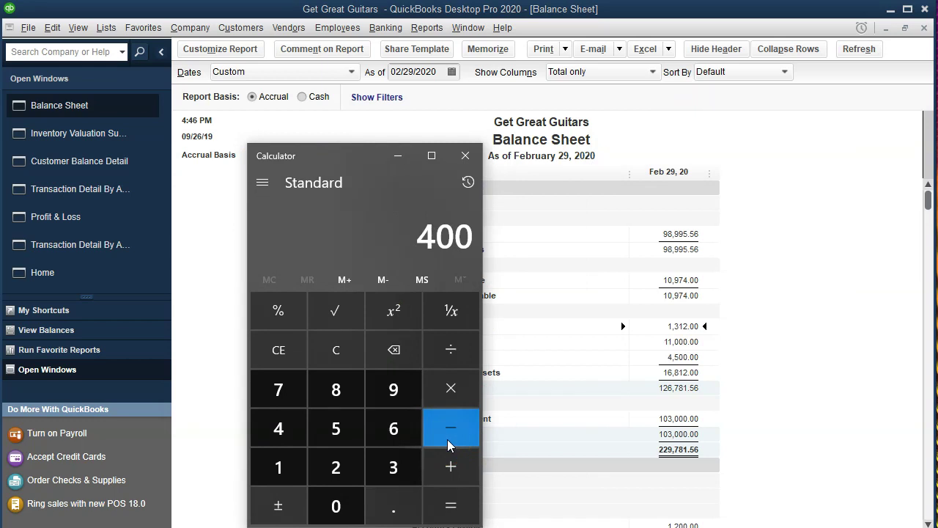
pyautogui.click(466, 157)
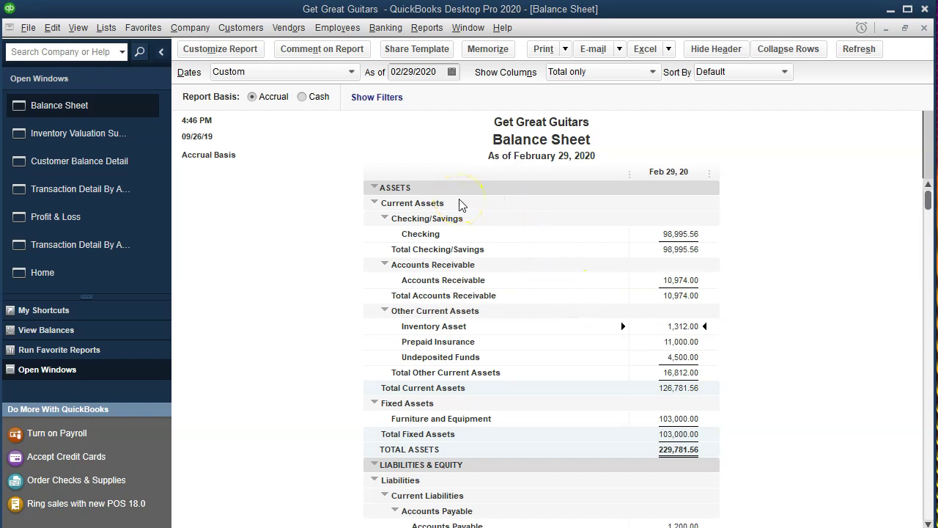
# - Set the Balance Sheet's end date to 03/10/2020
pyautogui.click(233, 49)
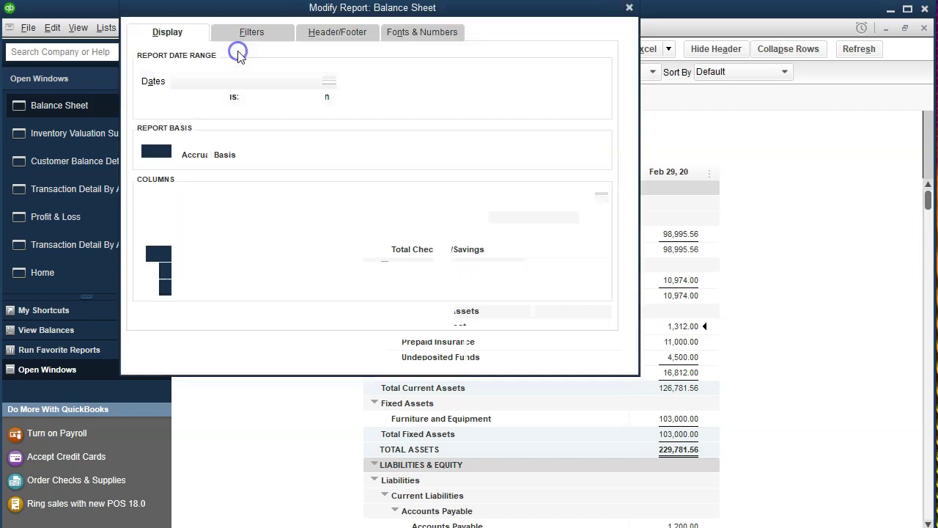
pyautogui.click(308, 99)
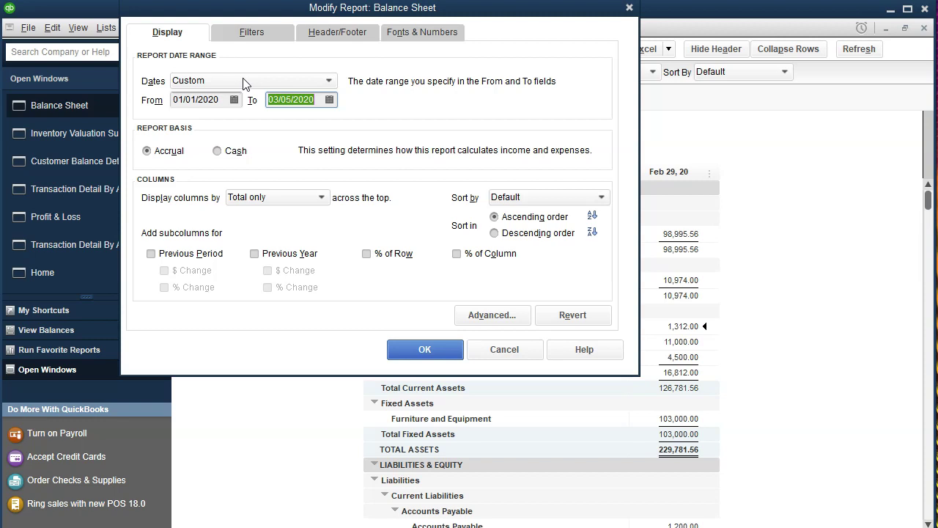
pyautogui.press('+')
pyautogui.press('+')
pyautogui.press('+')
pyautogui.click(425, 348)
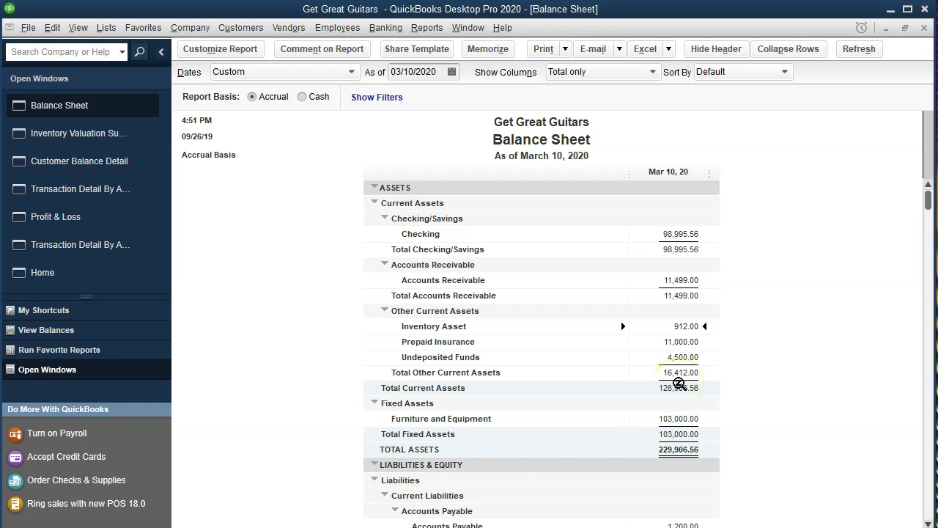
# - Compare the 02/28/2020 general journal line with the 03/02/2020 invoice in the transaction details behind Accounts Receivable and Inventory Asset
pyautogui.doubleClick(673, 280)
pyautogui.scroll(-5, 717, 363)
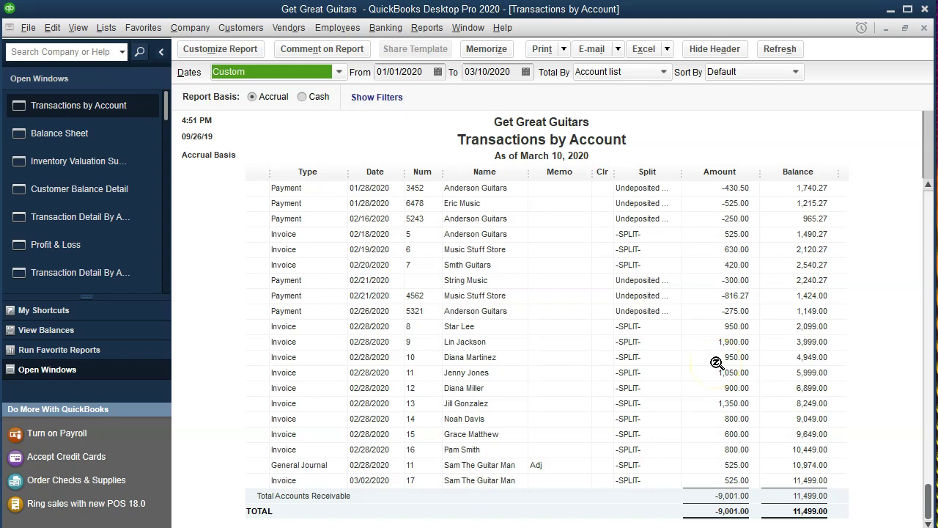
pyautogui.doubleClick(728, 465)
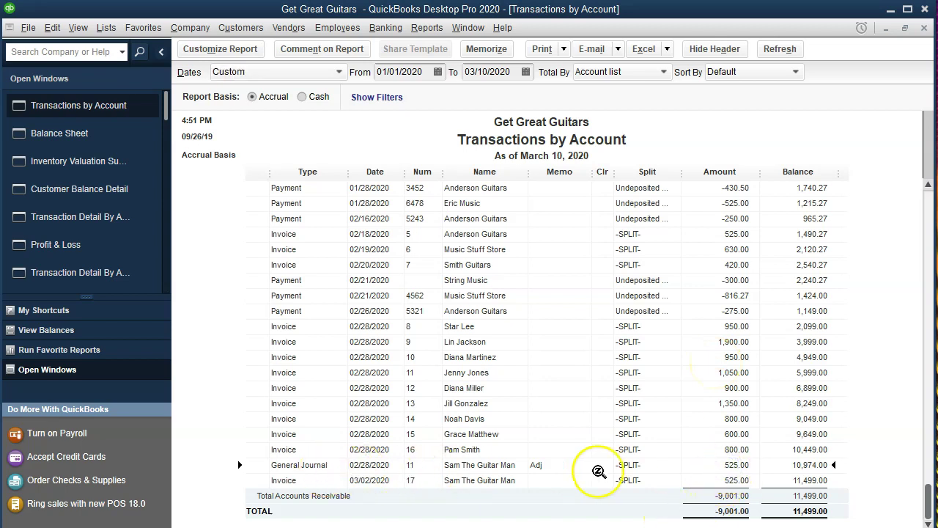
pyautogui.click(717, 484)
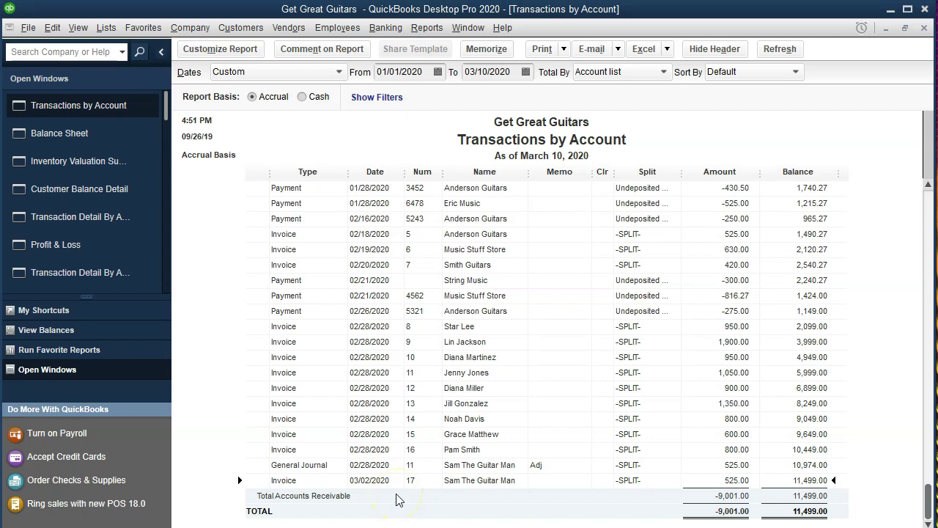
pyautogui.click(713, 464)
pyautogui.click(705, 480)
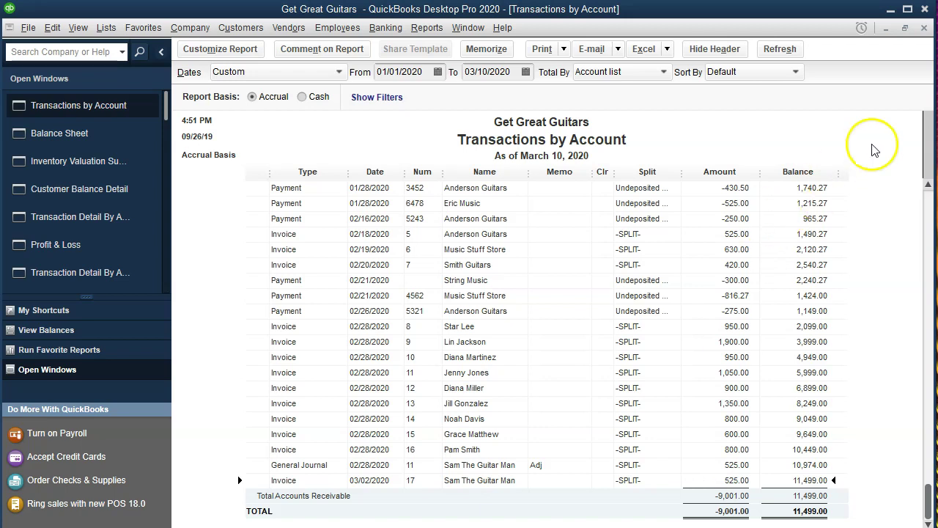
pyautogui.click(924, 28)
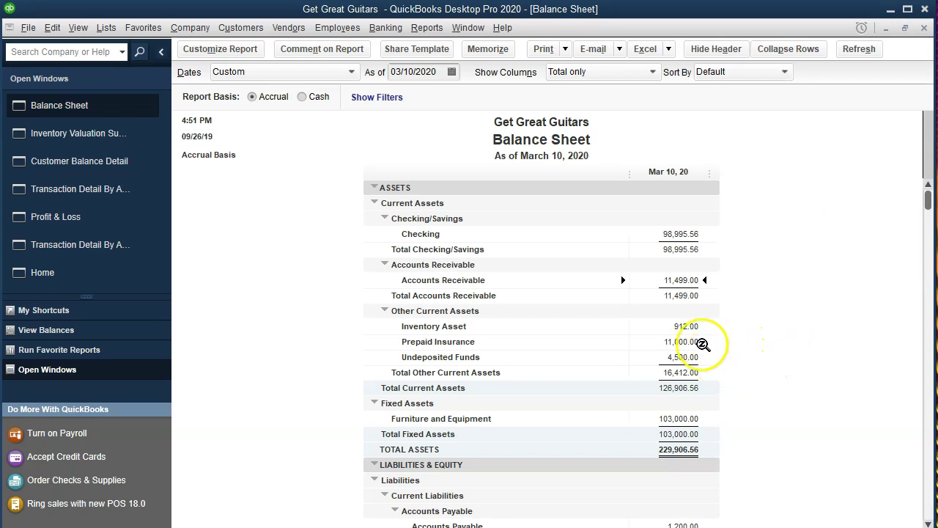
pyautogui.doubleClick(686, 326)
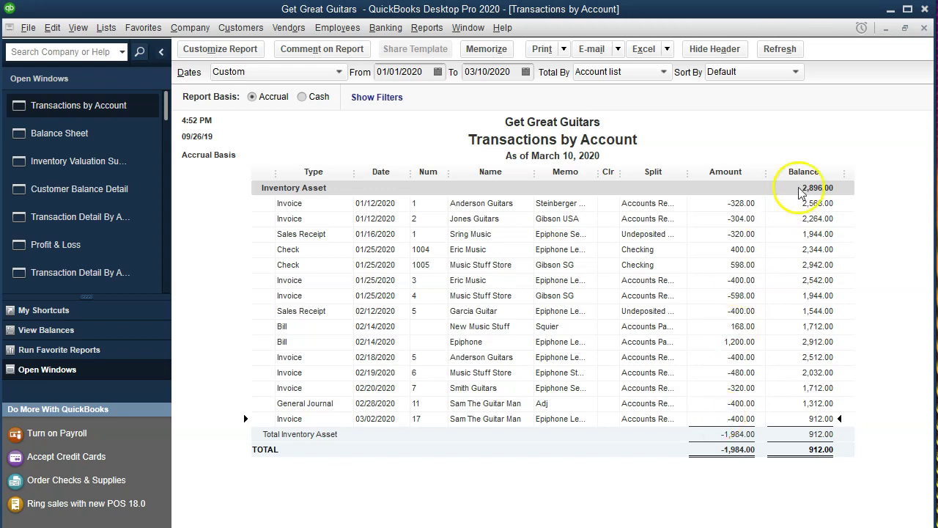
pyautogui.click(924, 27)
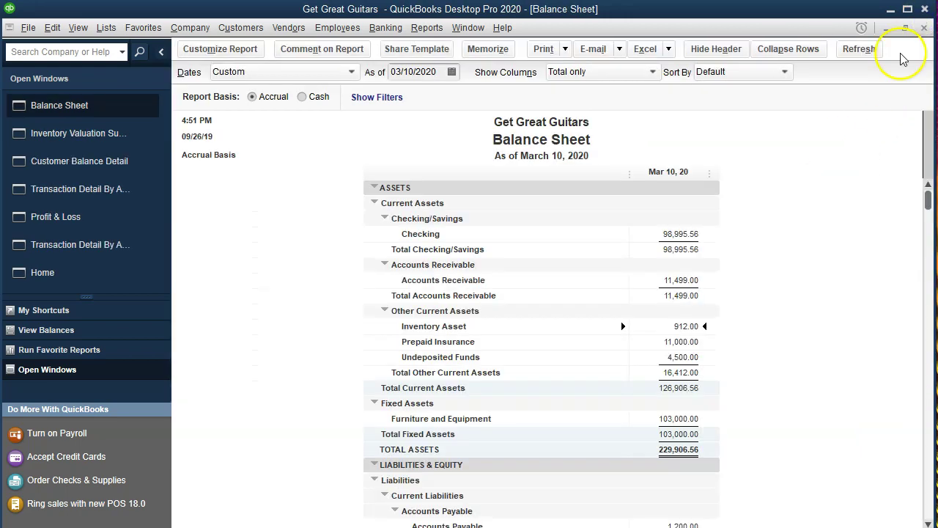
# - Switch to the Profit & Loss report and extend its end date to 03/10/2020
pyautogui.click(69, 229)
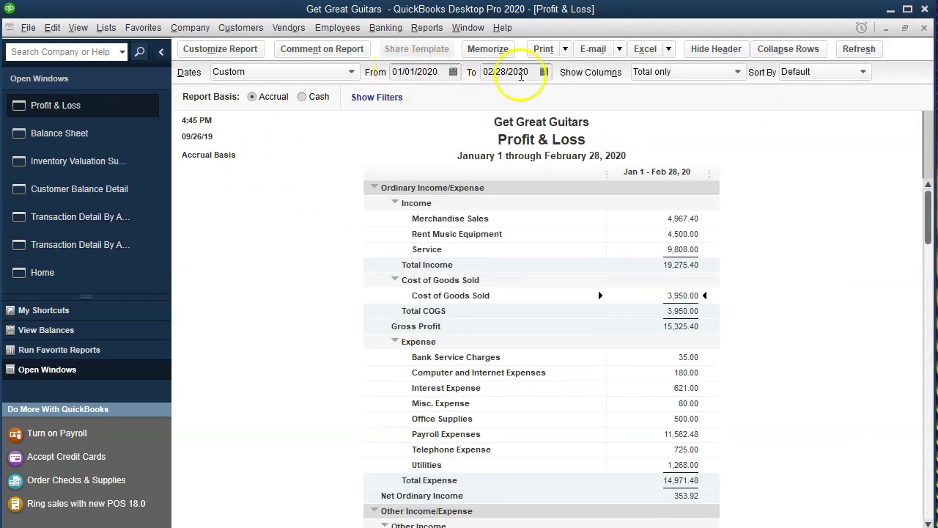
pyautogui.moveTo(534, 70); pyautogui.dragTo(397, 68)
pyautogui.press('+')
pyautogui.press('+')
pyautogui.press('+')
pyautogui.press('+')
pyautogui.press('+')
pyautogui.press('+')
pyautogui.press('+')
pyautogui.press('+')
pyautogui.press('+')
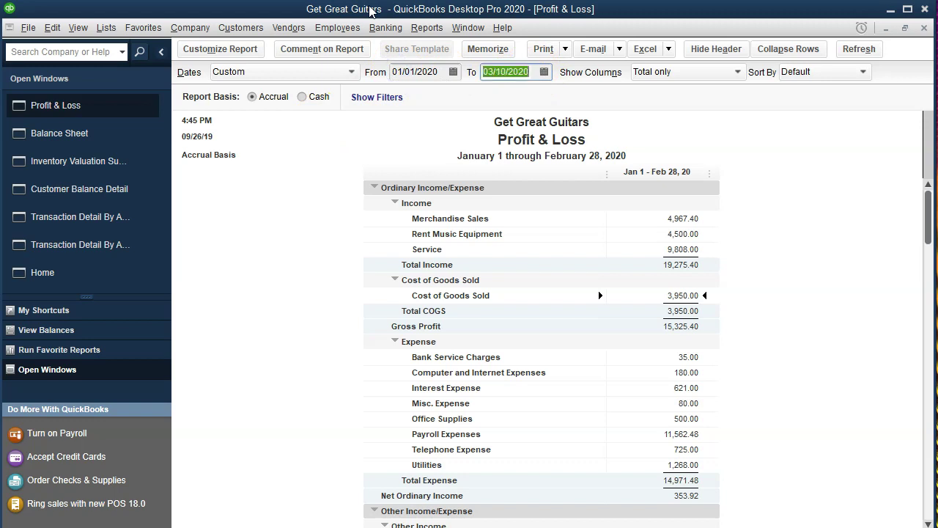
pyautogui.click(341, 320)
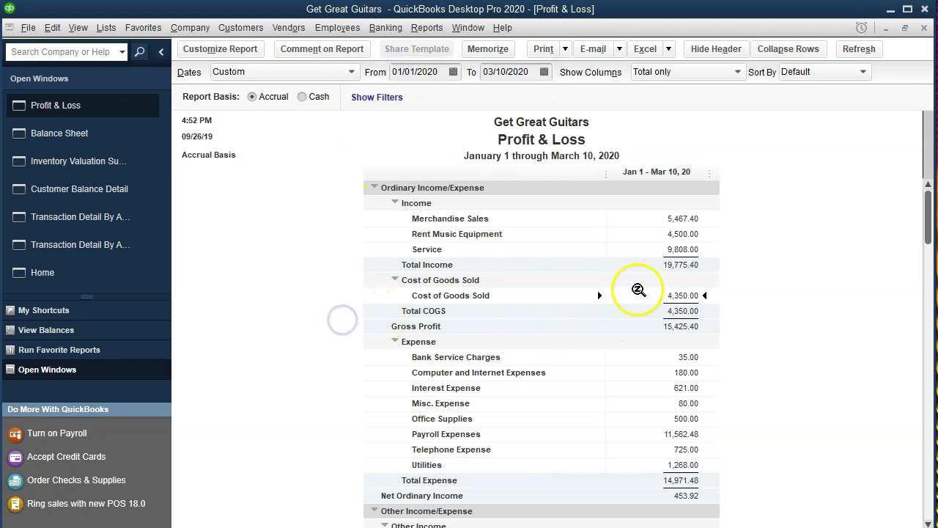
# - Compare the 02/28/2020 general journal line with the 03/02/2020 invoice in the Merchandise Sales transaction detail
pyautogui.doubleClick(677, 219)
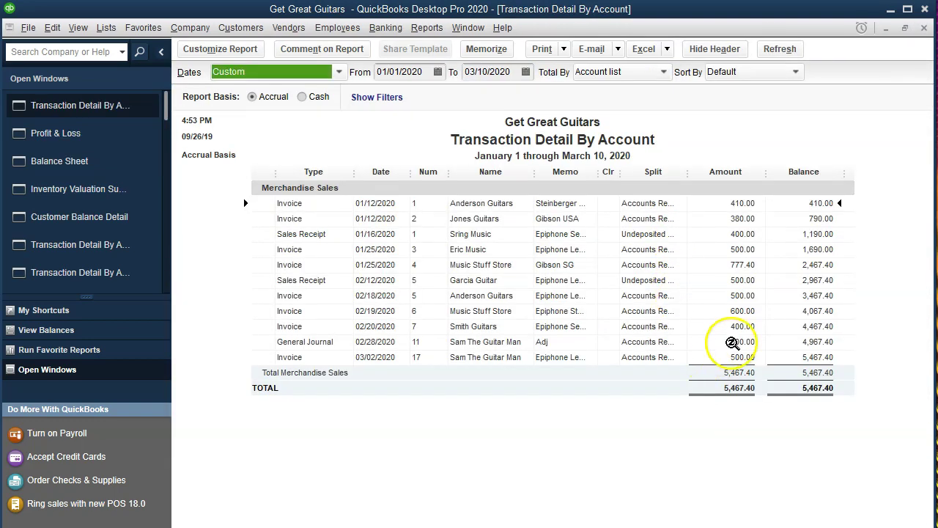
pyautogui.click(733, 341)
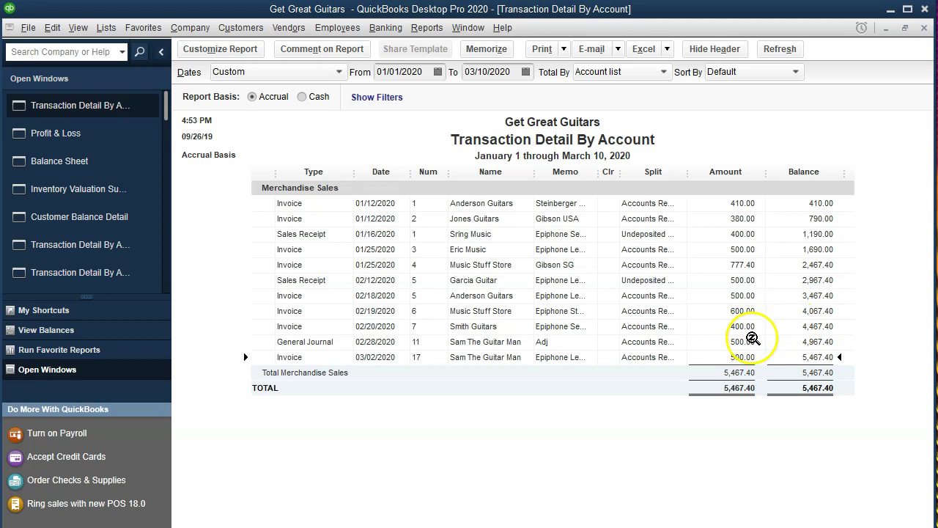
pyautogui.click(751, 341)
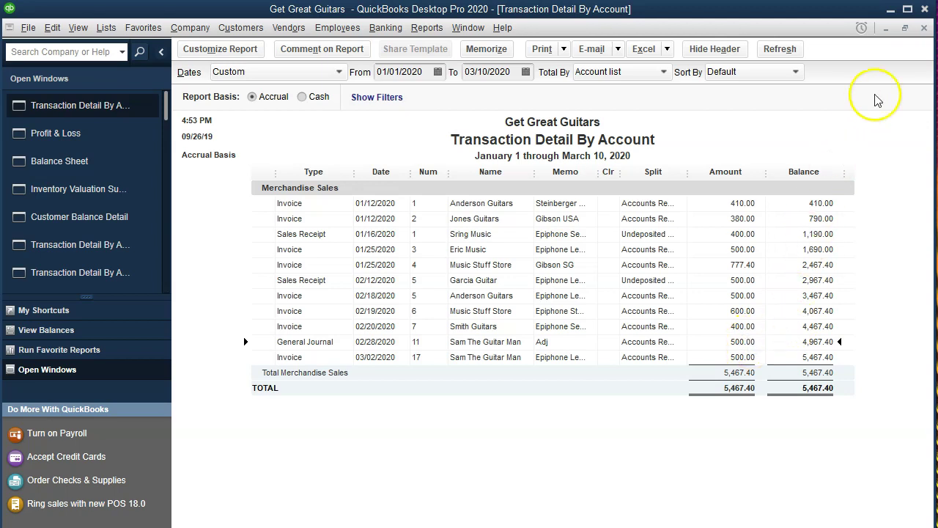
pyautogui.click(924, 27)
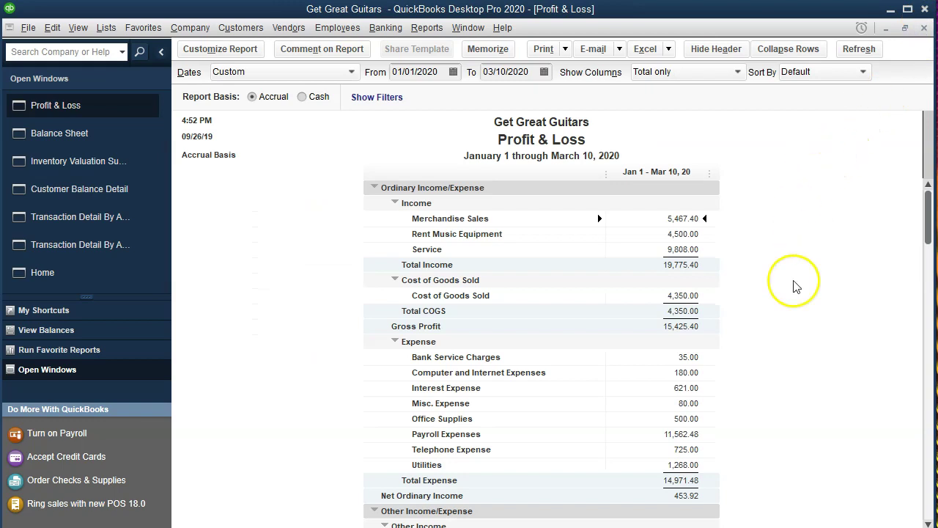
# - Compare the 02/28/2020 and 03/02/2020 lines in the Cost of Goods Sold detail, and check the journal entry in the Excel worksheet
pyautogui.doubleClick(694, 293)
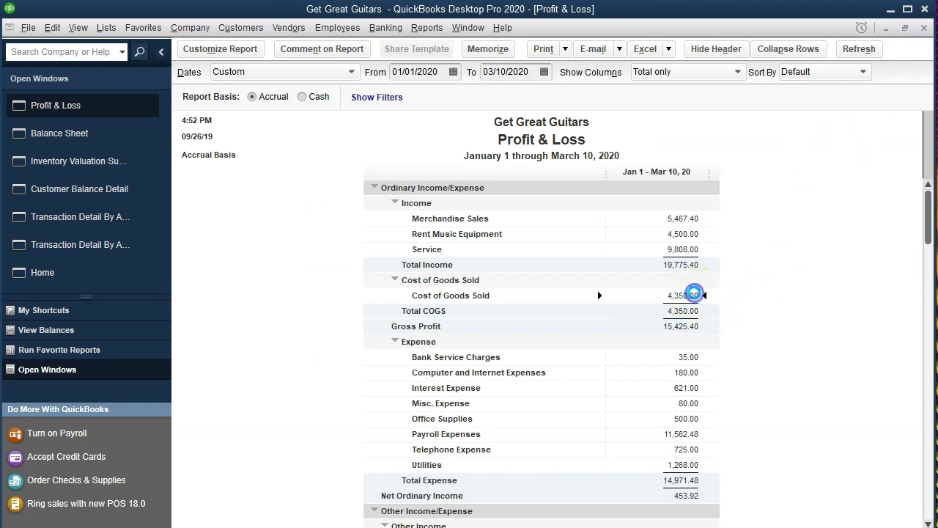
pyautogui.click(740, 341)
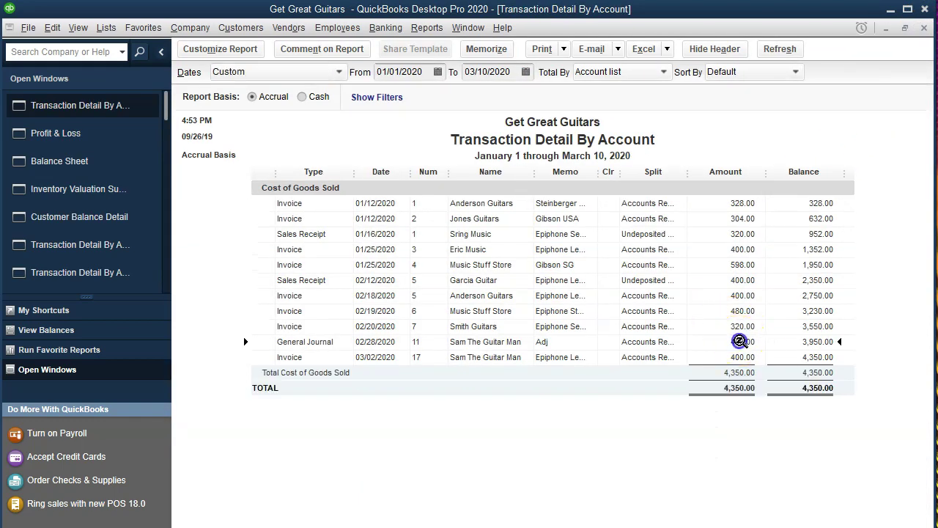
pyautogui.click(744, 358)
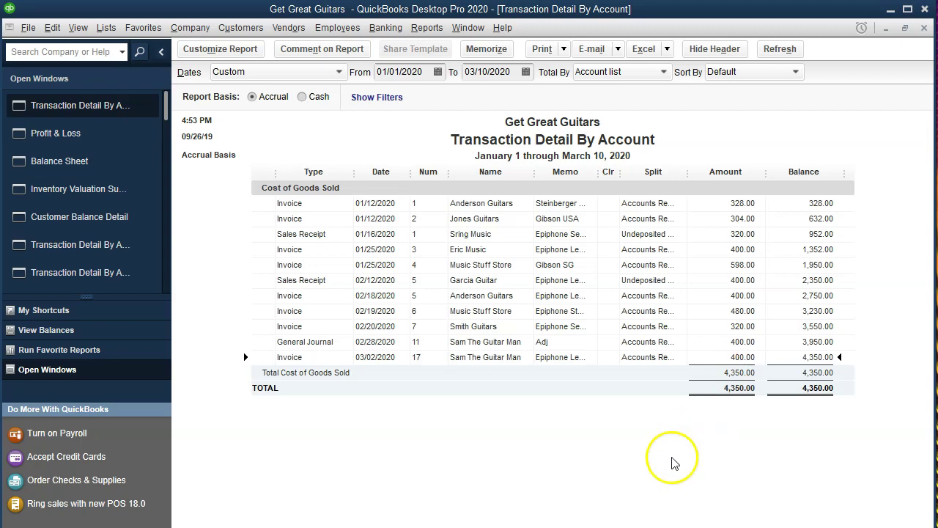
pyautogui.click(511, 525)
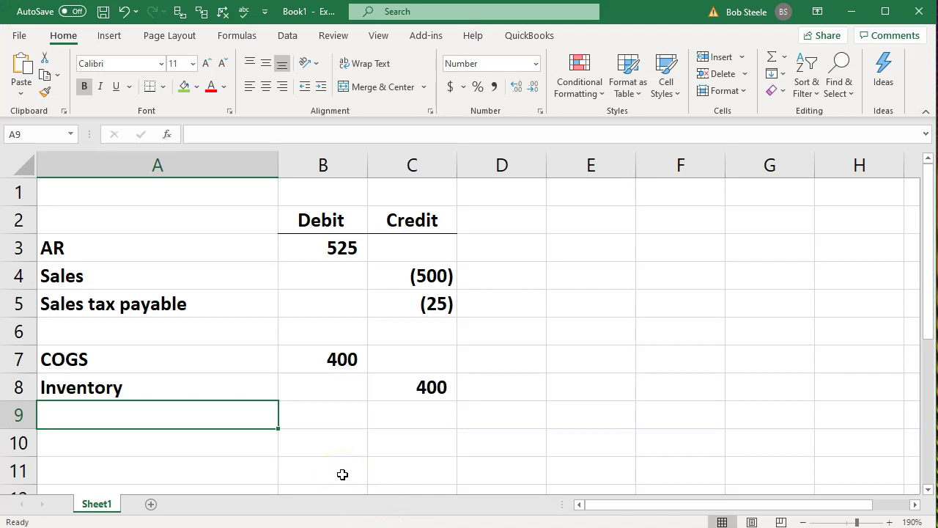
pyautogui.click(850, 12)
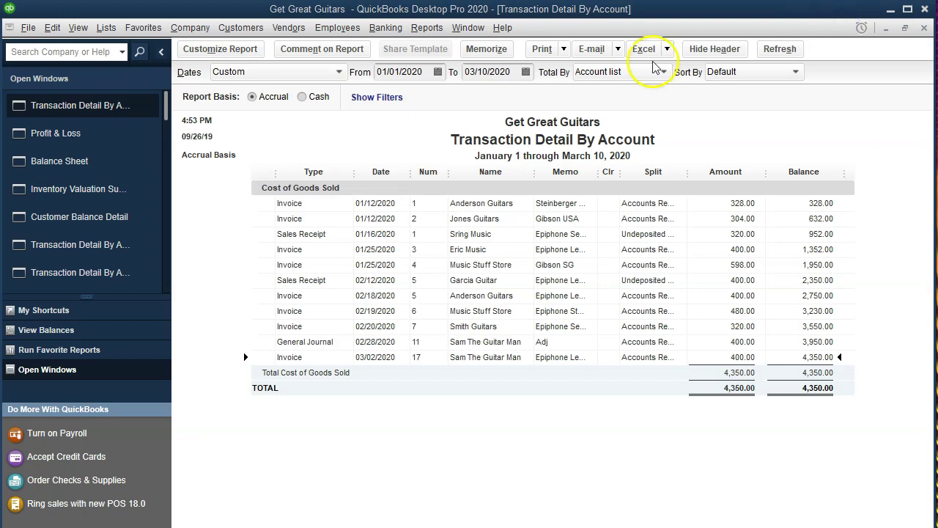
# - Run the Trial Balance report with a date range of 01/01/2020 through 02/29/2020
pyautogui.click(426, 27)
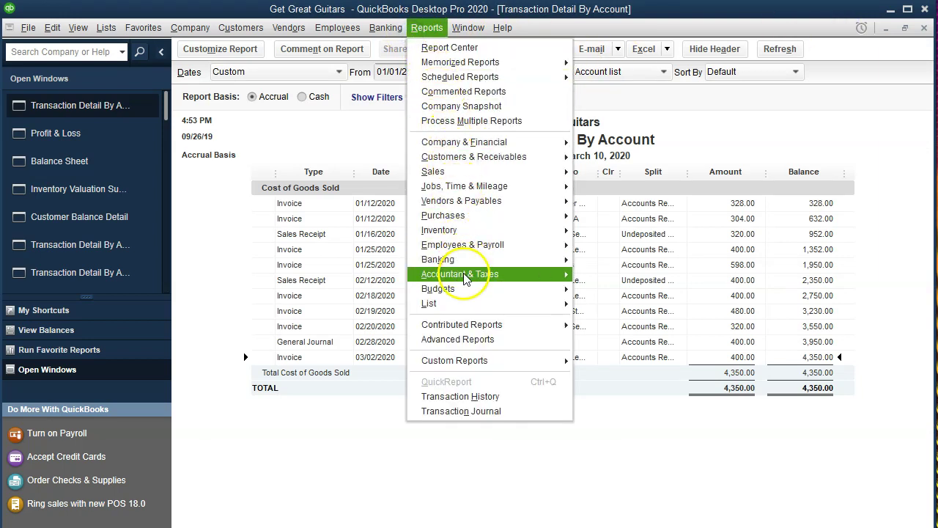
pyautogui.moveTo(553, 275)
pyautogui.click(608, 275)
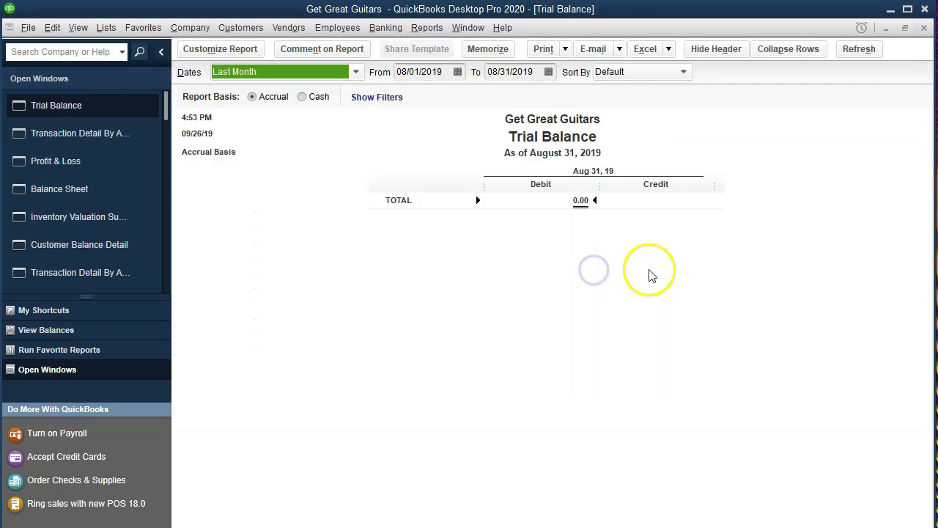
pyautogui.press('Tab')
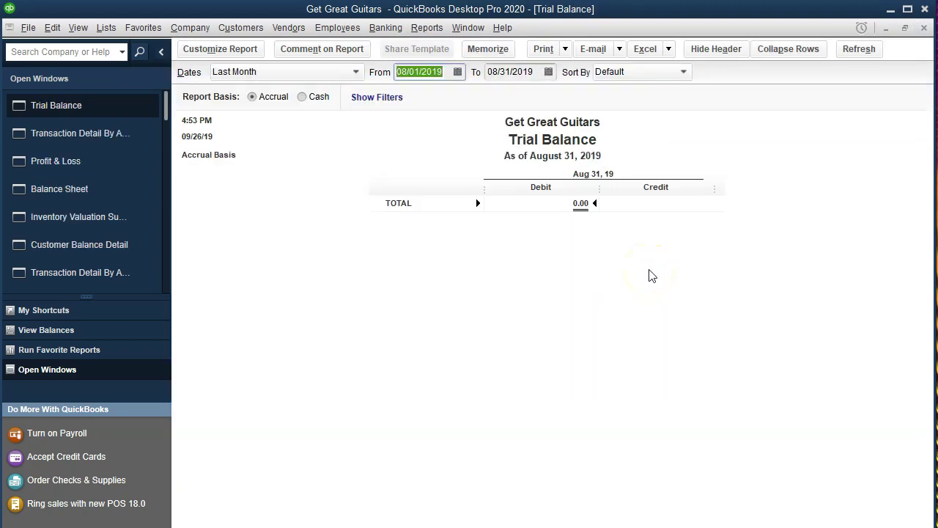
pyautogui.write('01012020')
pyautogui.press('Tab')
pyautogui.write('02/29/2020')
pyautogui.press('Tab')
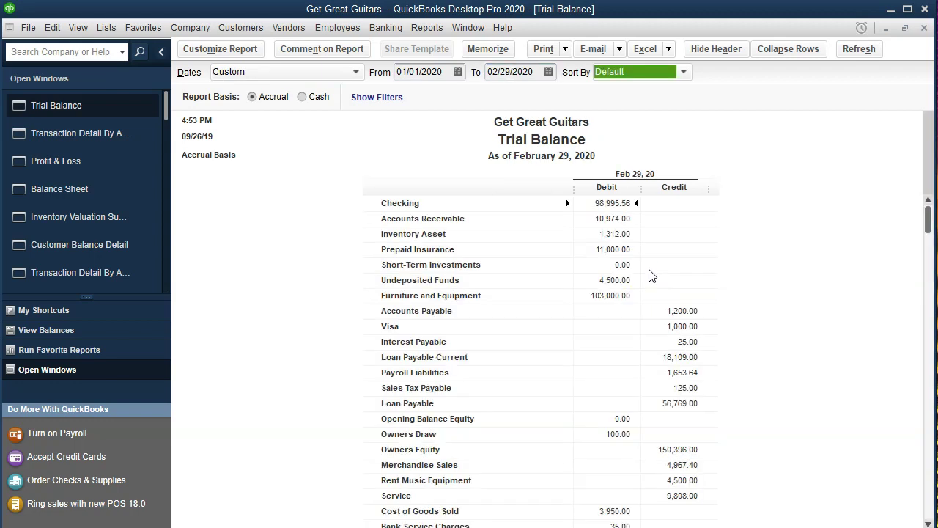
# - Examine the Trial Balance account lines from Checking down to the debit and credit totals
pyautogui.press('Tab')
pyautogui.press('Down')
pyautogui.press('Down')
pyautogui.press('Down')
pyautogui.press('Down')
pyautogui.press('Down')
pyautogui.press('Down')
pyautogui.press('Down')
pyautogui.press('Down')
pyautogui.press('Down')
pyautogui.press('Down')
pyautogui.press('Down')
pyautogui.press('Down')
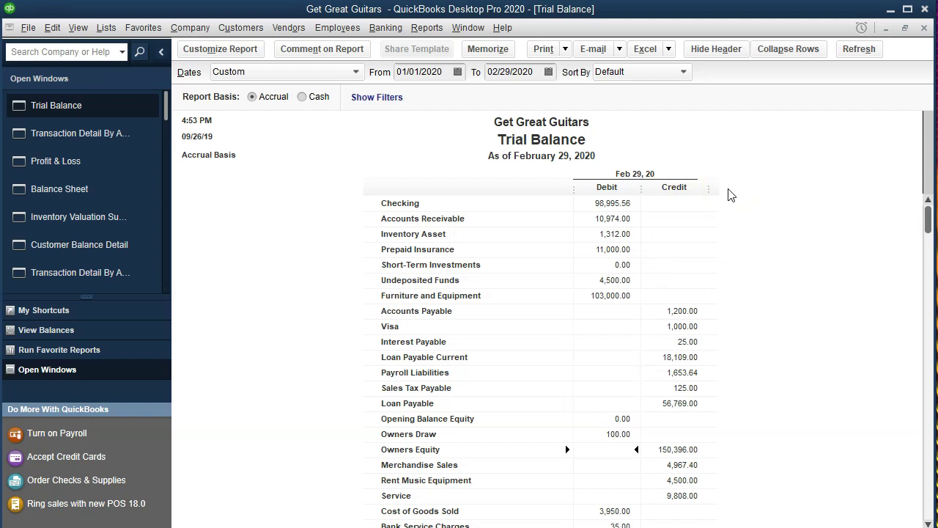
pyautogui.press('Down')
pyautogui.press('Down')
pyautogui.press('Down')
pyautogui.press('Down')
pyautogui.press('Down')
pyautogui.press('Down')
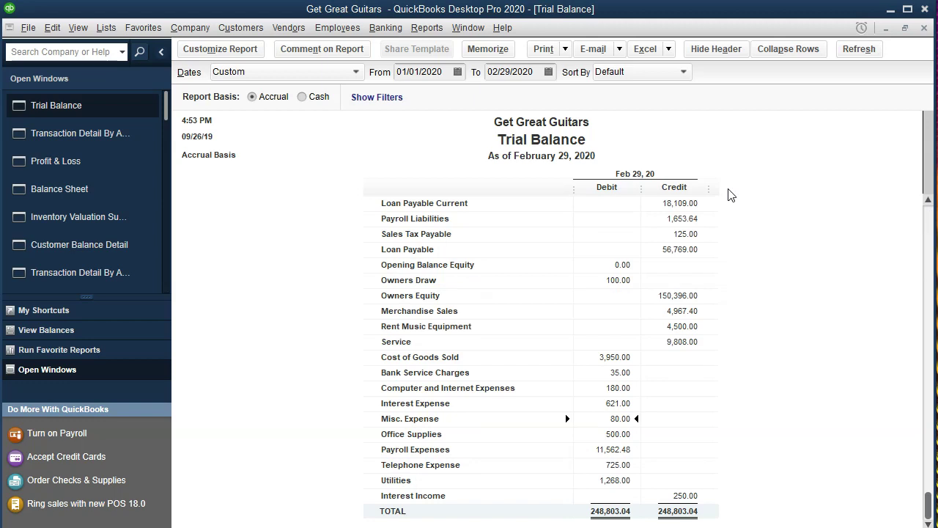
pyautogui.press('Down')
pyautogui.press('Down')
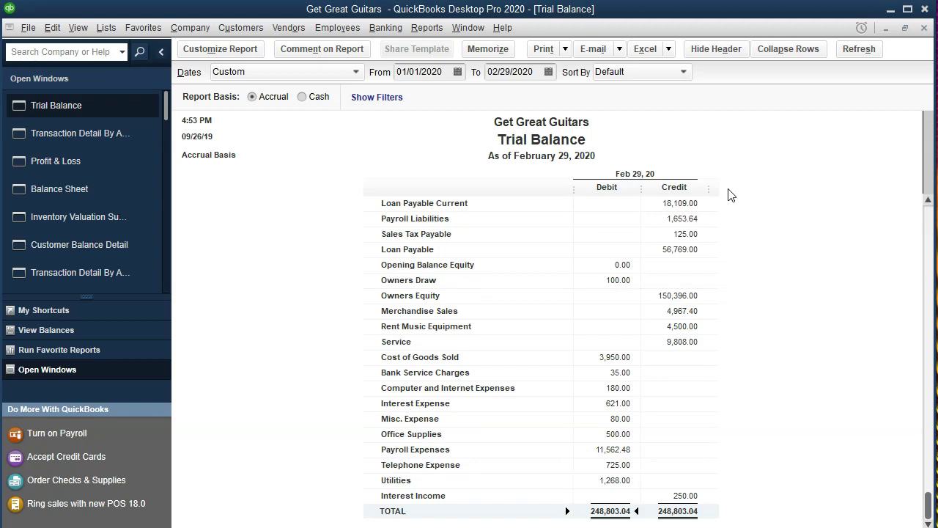